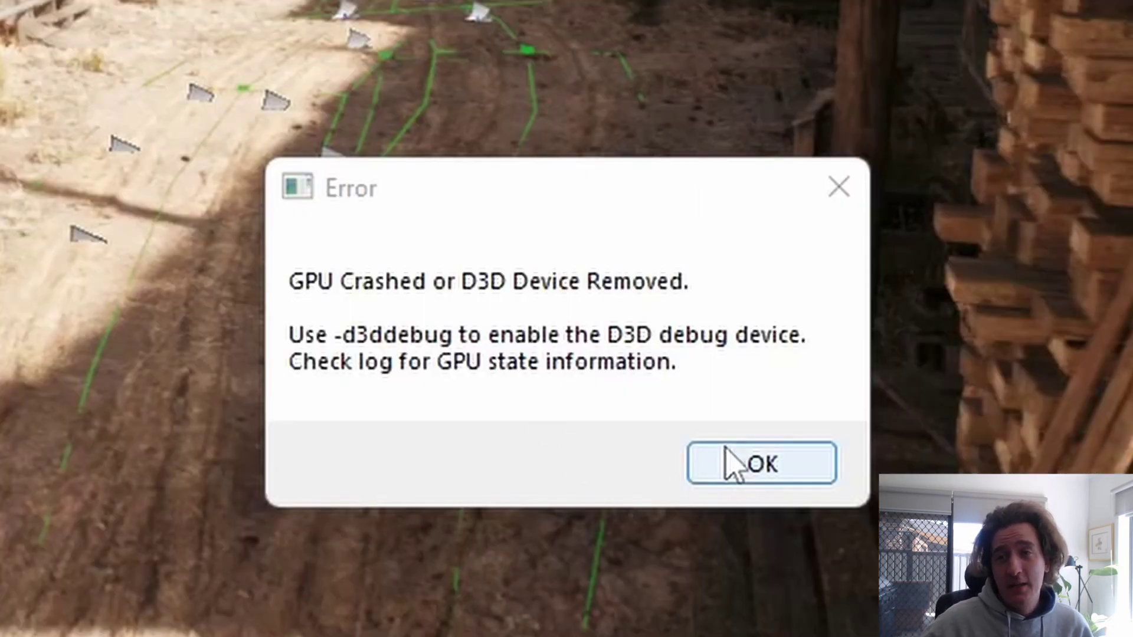
# - Dismiss the GPU crash error and accept the GeForce Experience terms to begin installing
pyautogui.click(734, 462)
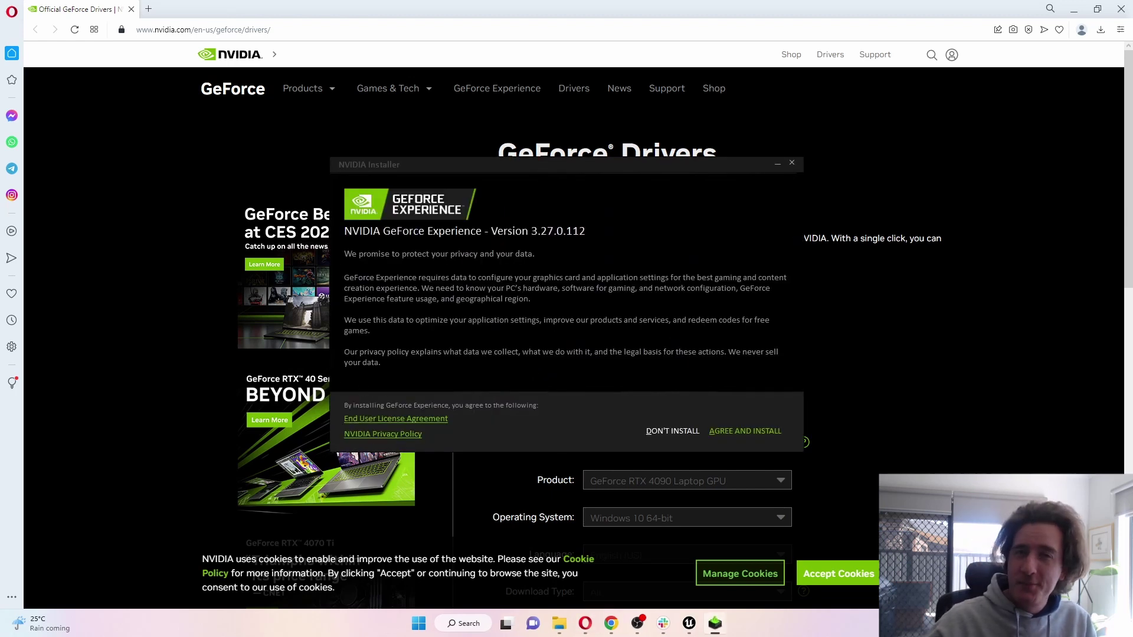
pyautogui.click(745, 423)
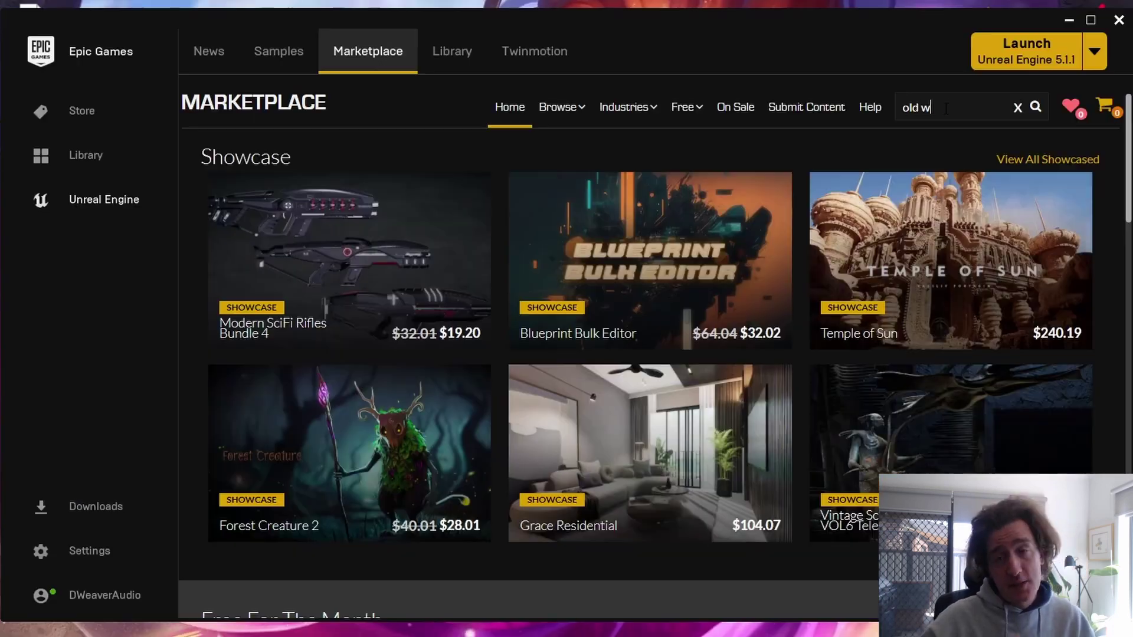
# - Search the Marketplace for 'old west learning' and open the Old West Learning Project's Create Project options
pyautogui.write('est learning')
pyautogui.press('Return')
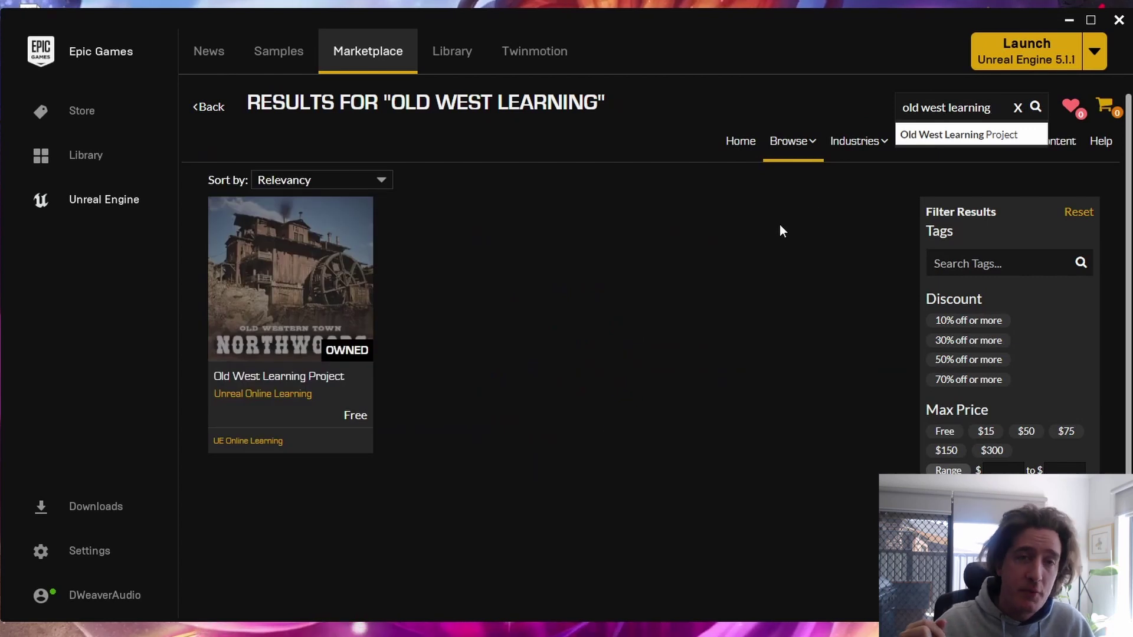
pyautogui.click(275, 356)
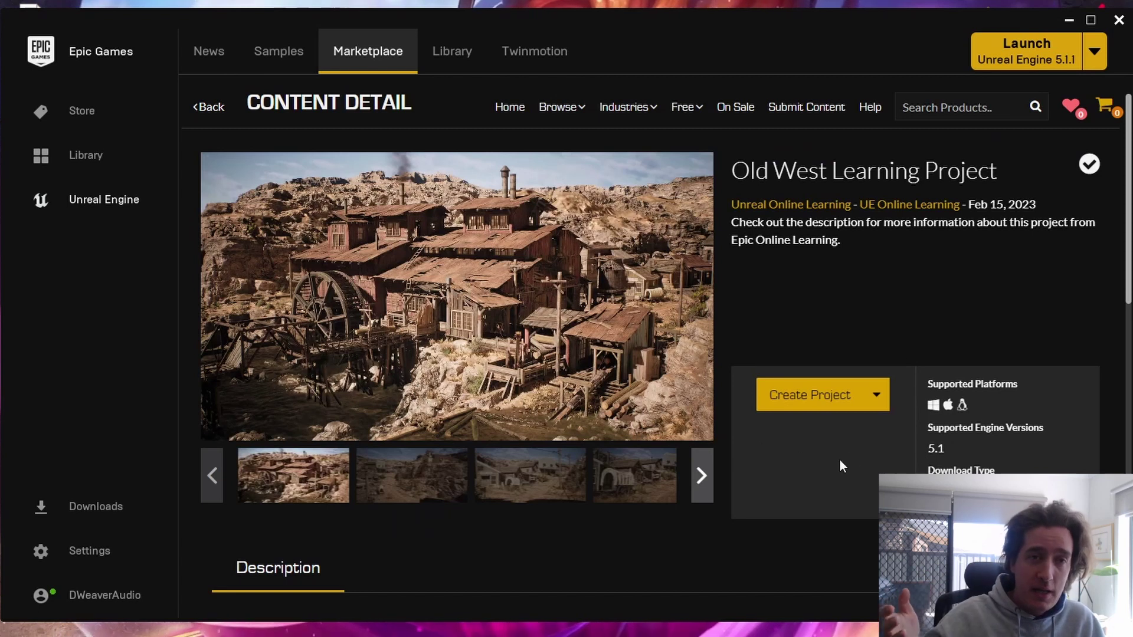
pyautogui.click(875, 399)
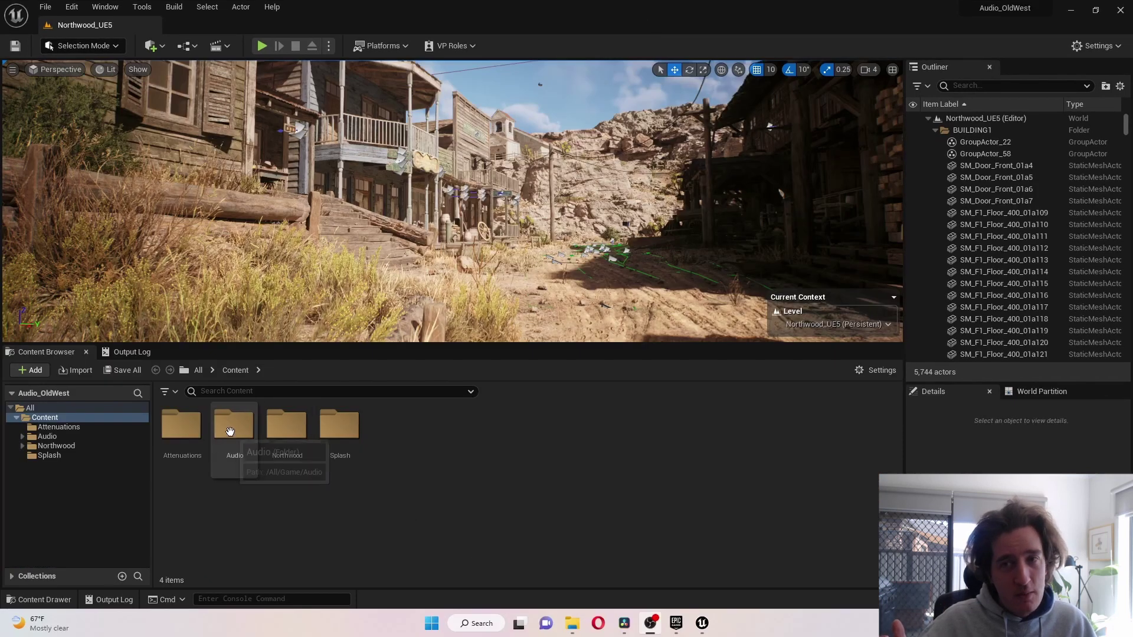
# - Add a MetaSound Source asset named Test_metaSound inside the Audio folder and open it
pyautogui.doubleClick(230, 431)
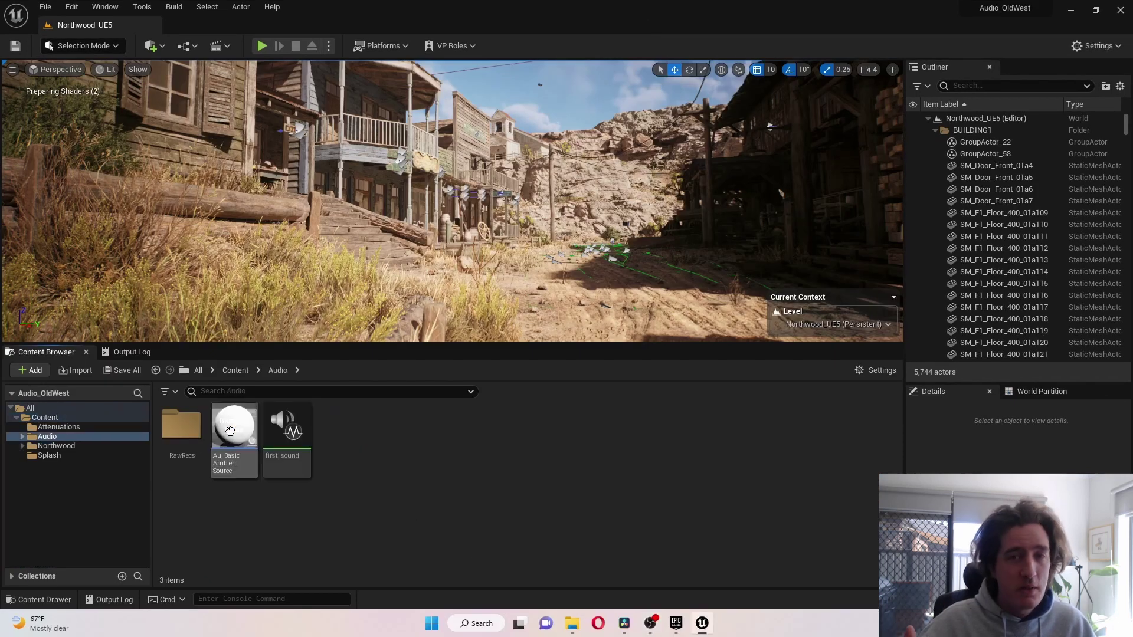
pyautogui.rightClick(341, 448)
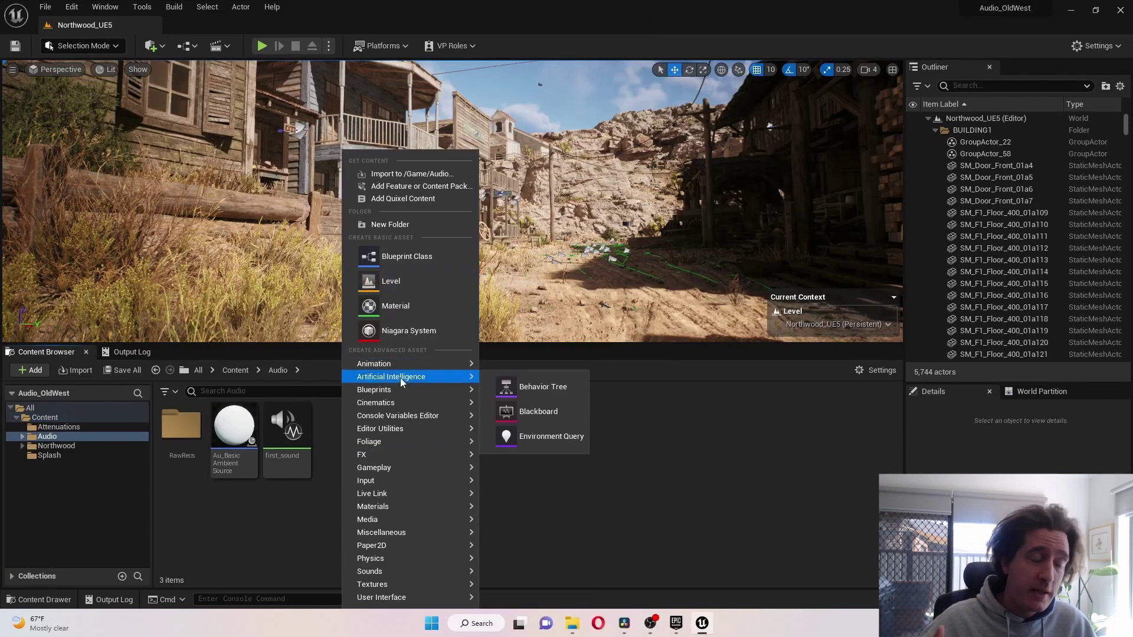
pyautogui.moveTo(405, 571)
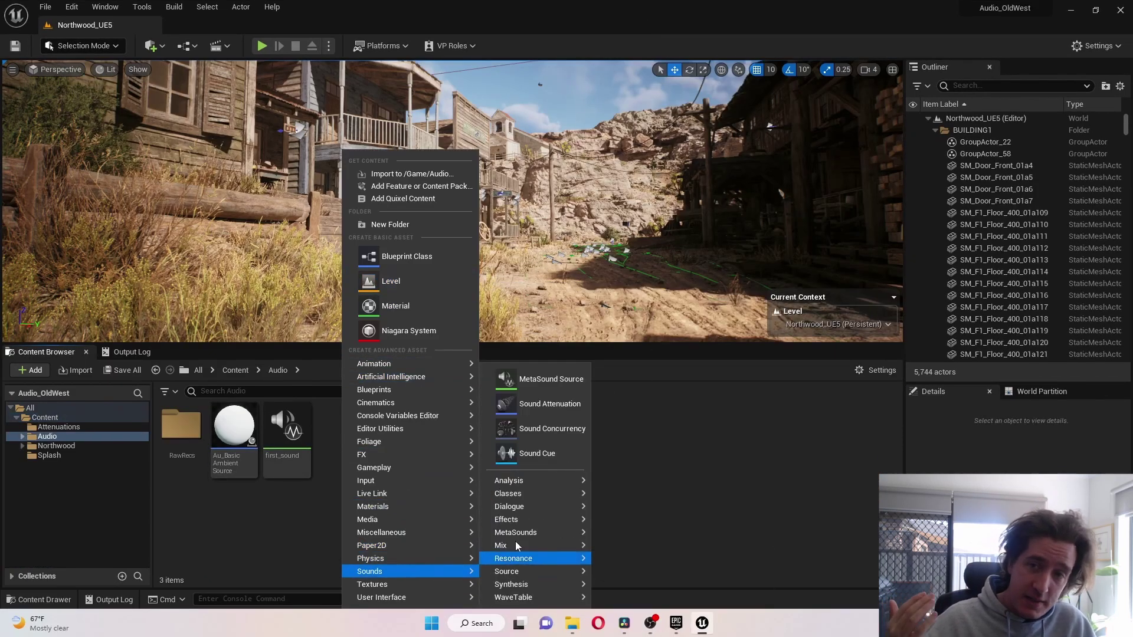
pyautogui.click(533, 387)
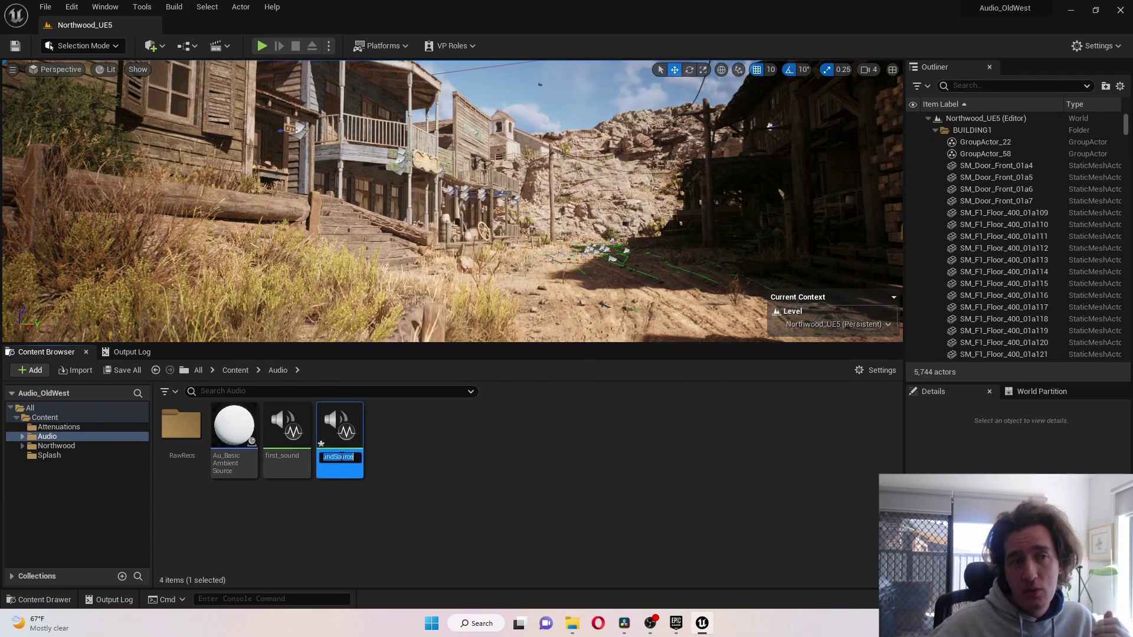
pyautogui.write('Test_metaSound')
pyautogui.press('Return')
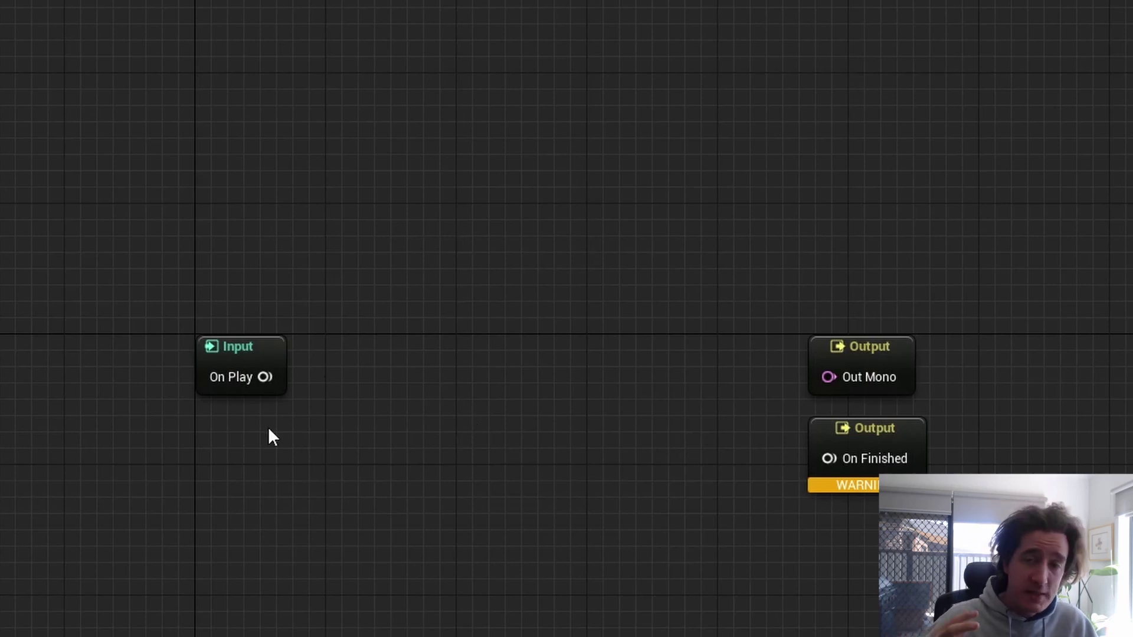
# - Search the node classes for 'waveplayer' and add a Wave Player (Mono) node to the graph
pyautogui.moveTo(264, 377); pyautogui.dragTo(823, 459)
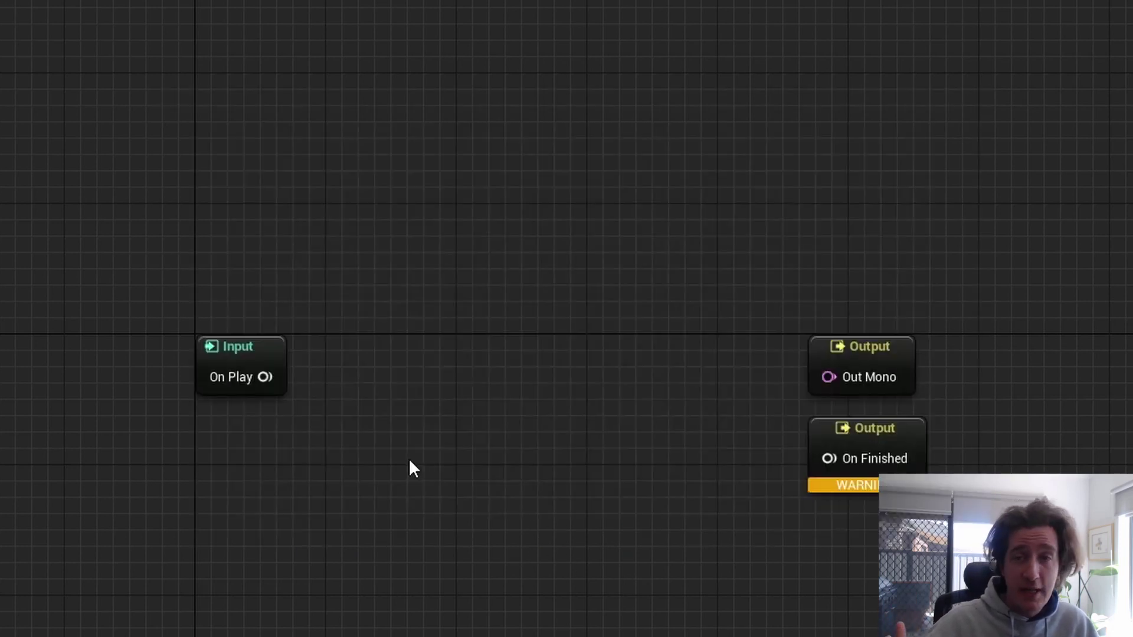
pyautogui.rightClick(409, 460)
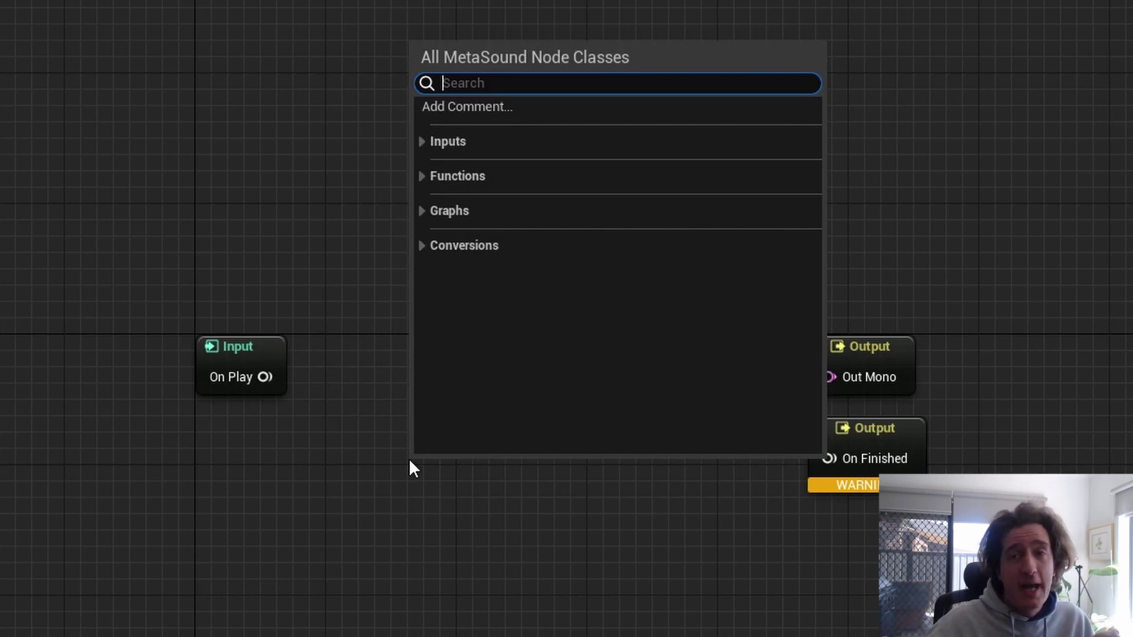
pyautogui.click(419, 140)
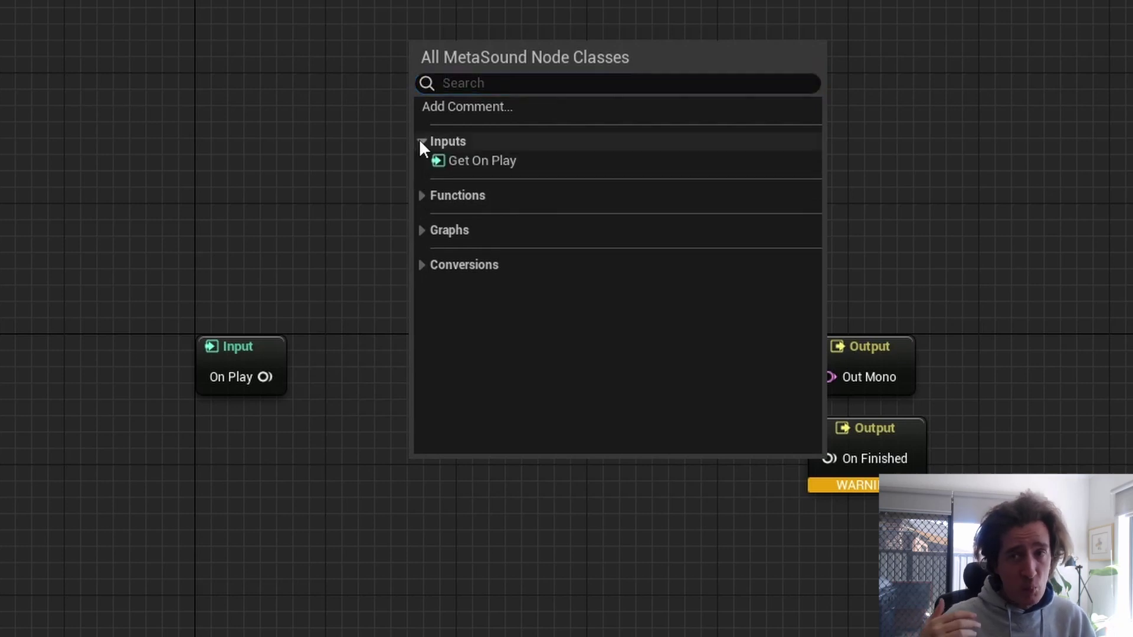
pyautogui.click(422, 196)
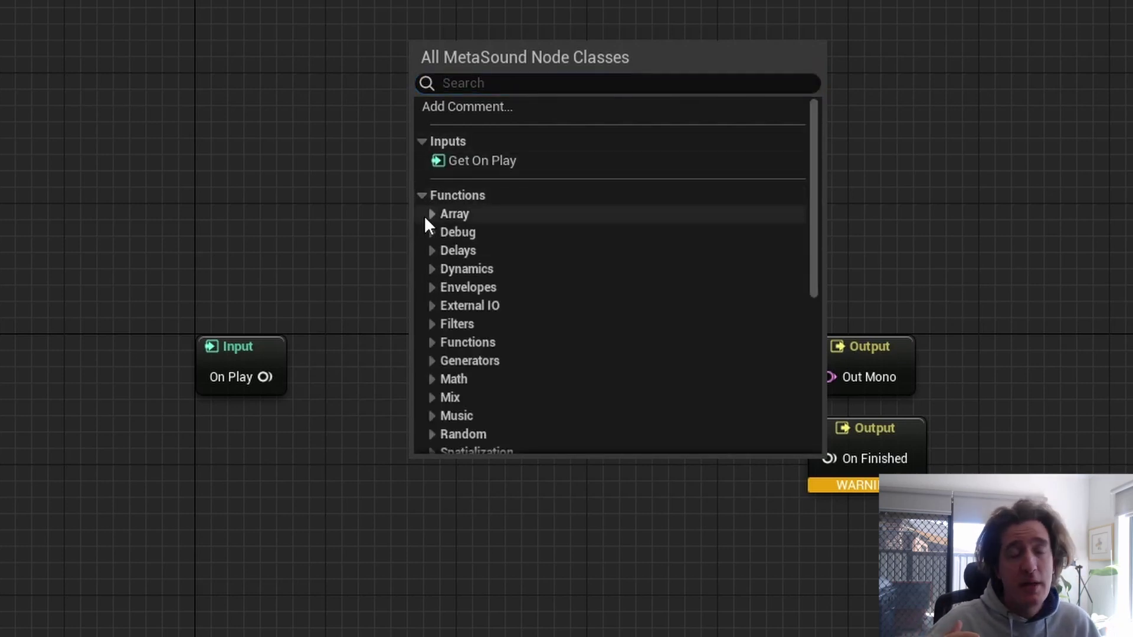
pyautogui.scroll(-1, 429, 239)
pyautogui.scroll(-5, 431, 248)
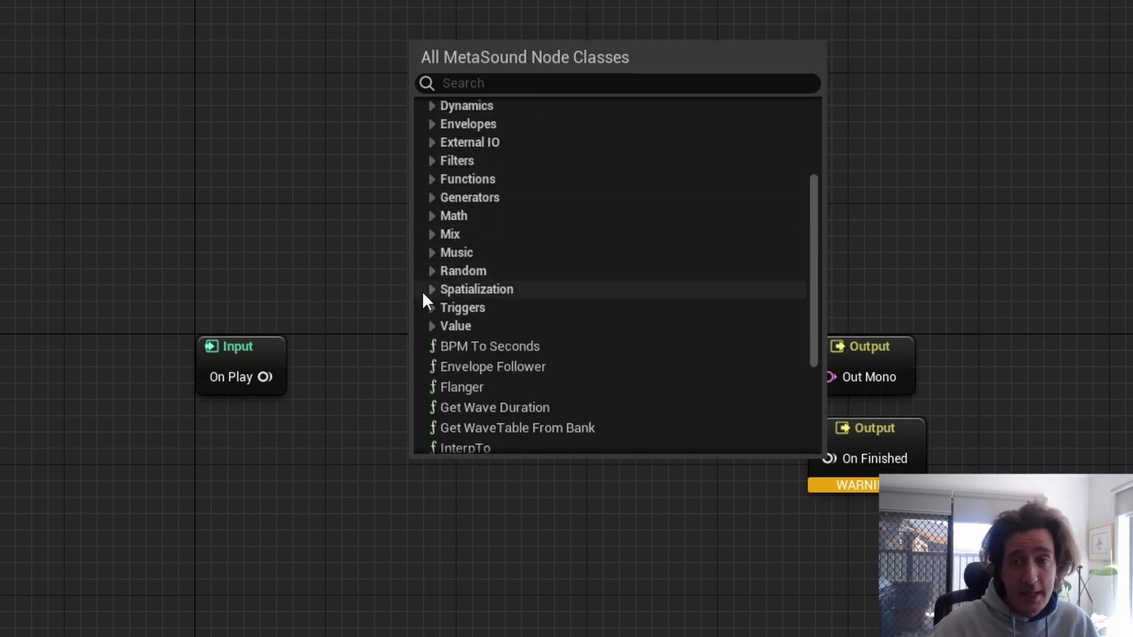
pyautogui.scroll(-6, 423, 291)
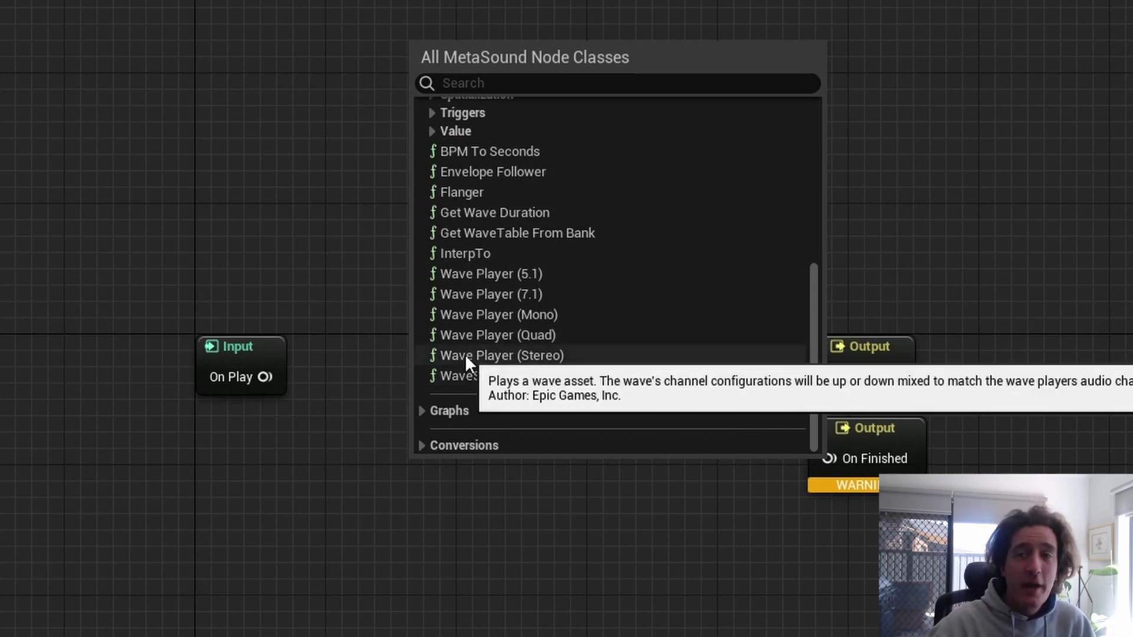
pyautogui.click(495, 83)
pyautogui.write('wav')
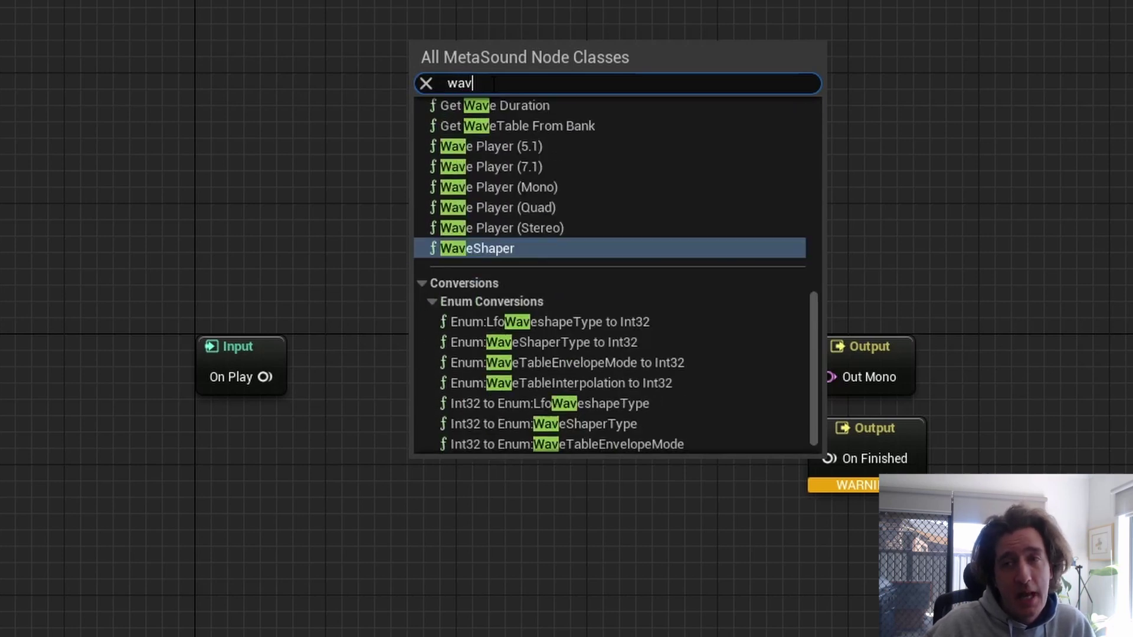
pyautogui.write('eplayer')
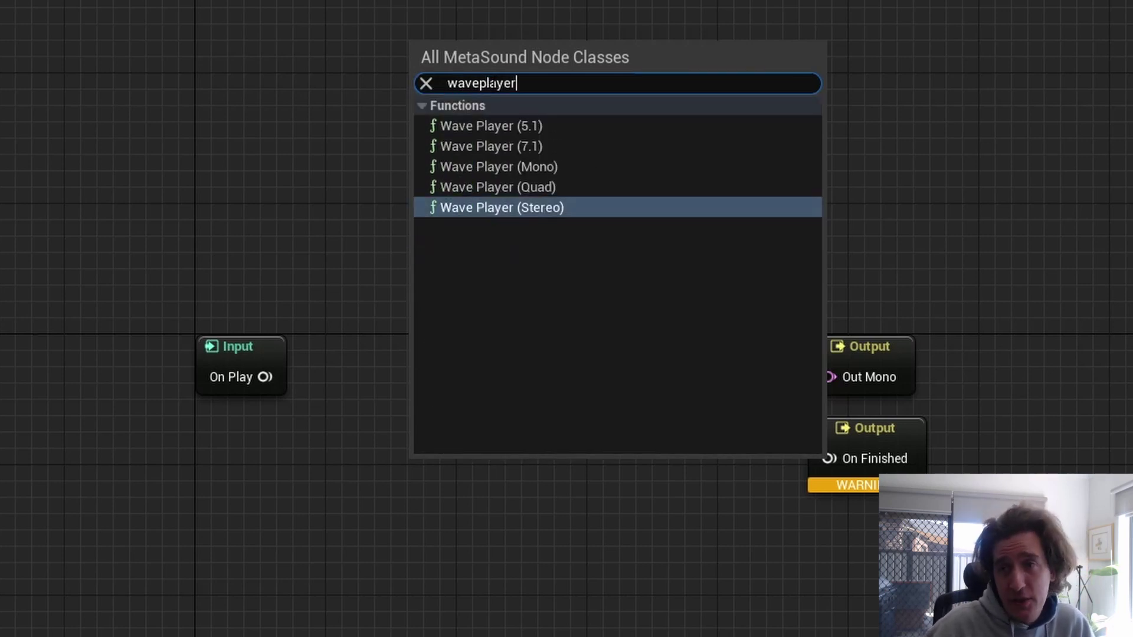
pyautogui.click(499, 162)
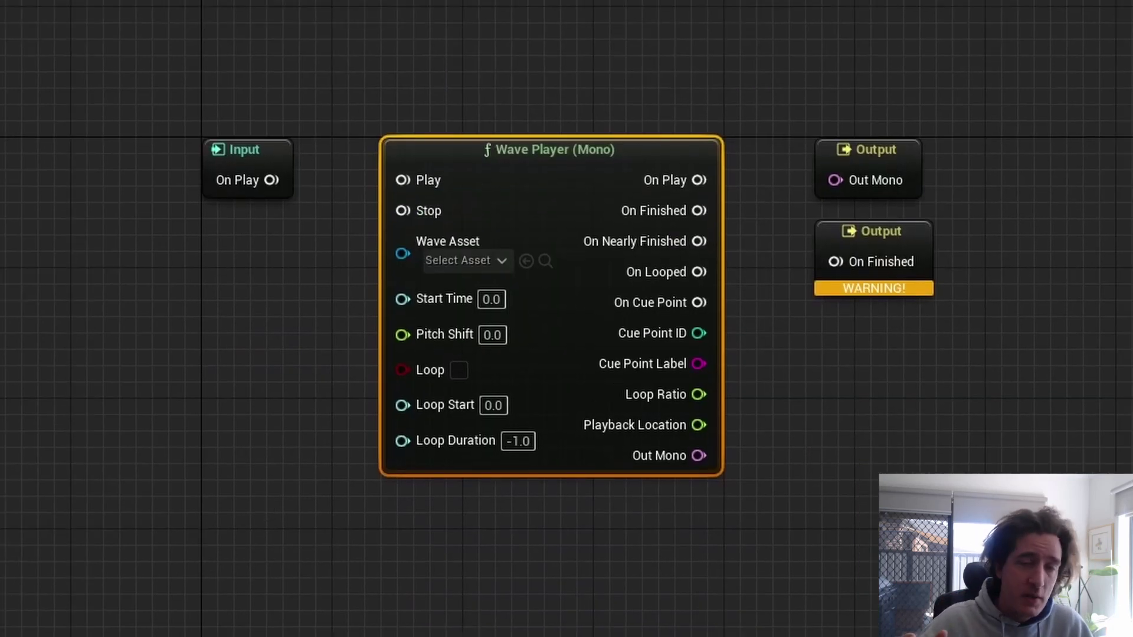
# - Connect On Play to Play, Out Mono to the mono output, On Finished to On Finished, then preview
pyautogui.moveTo(270, 181); pyautogui.dragTo(403, 180)
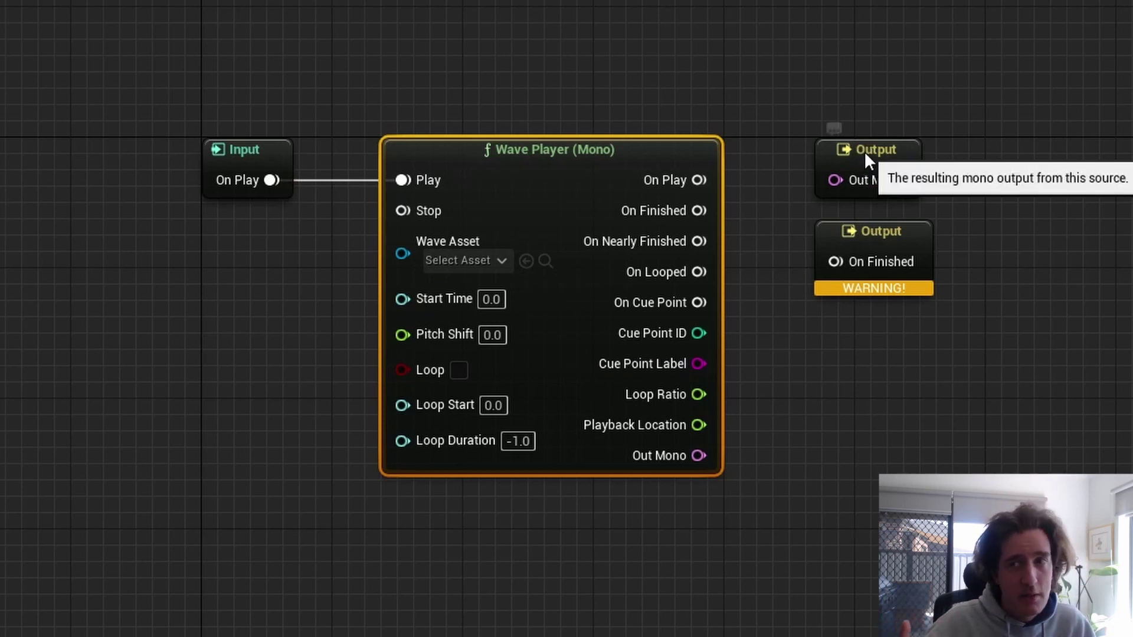
pyautogui.moveTo(863, 165); pyautogui.dragTo(850, 426)
pyautogui.moveTo(708, 455); pyautogui.dragTo(826, 457)
pyautogui.click(713, 543)
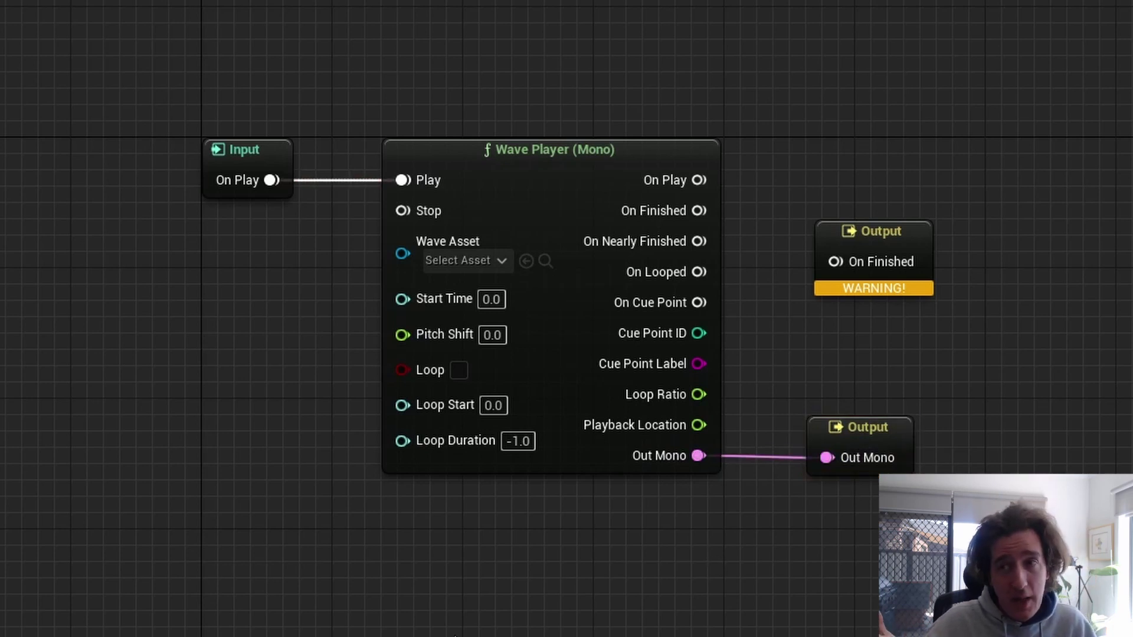
pyautogui.moveTo(700, 211); pyautogui.dragTo(836, 257)
pyautogui.press('space')
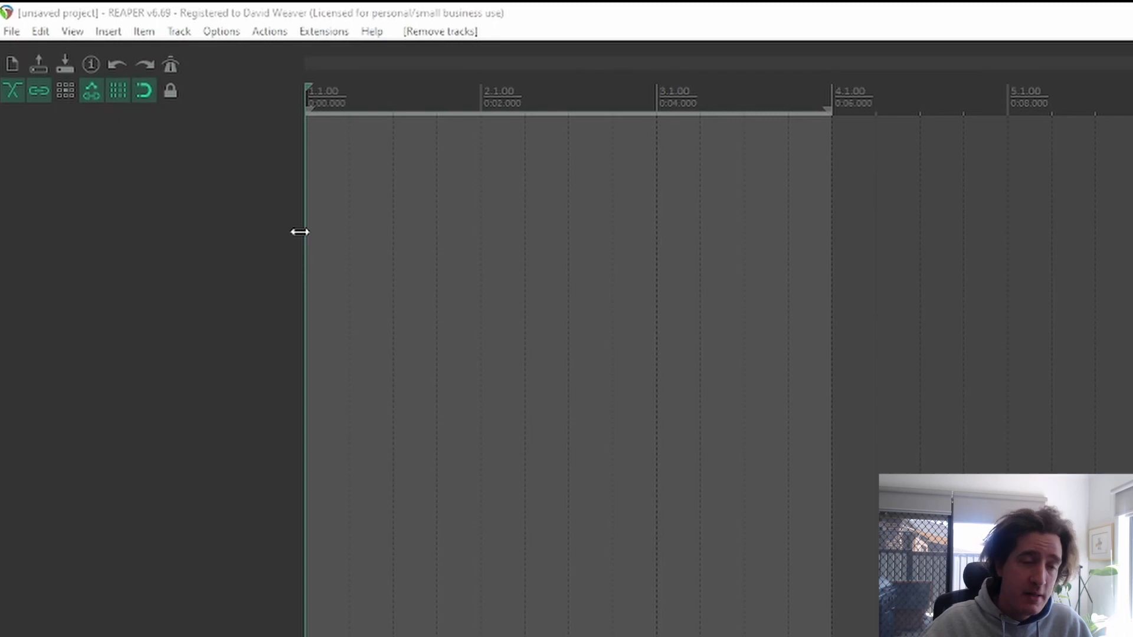
# - Add a track with the JS: Tone Generator effect set to octave -1 and note A#
pyautogui.doubleClick(144, 197)
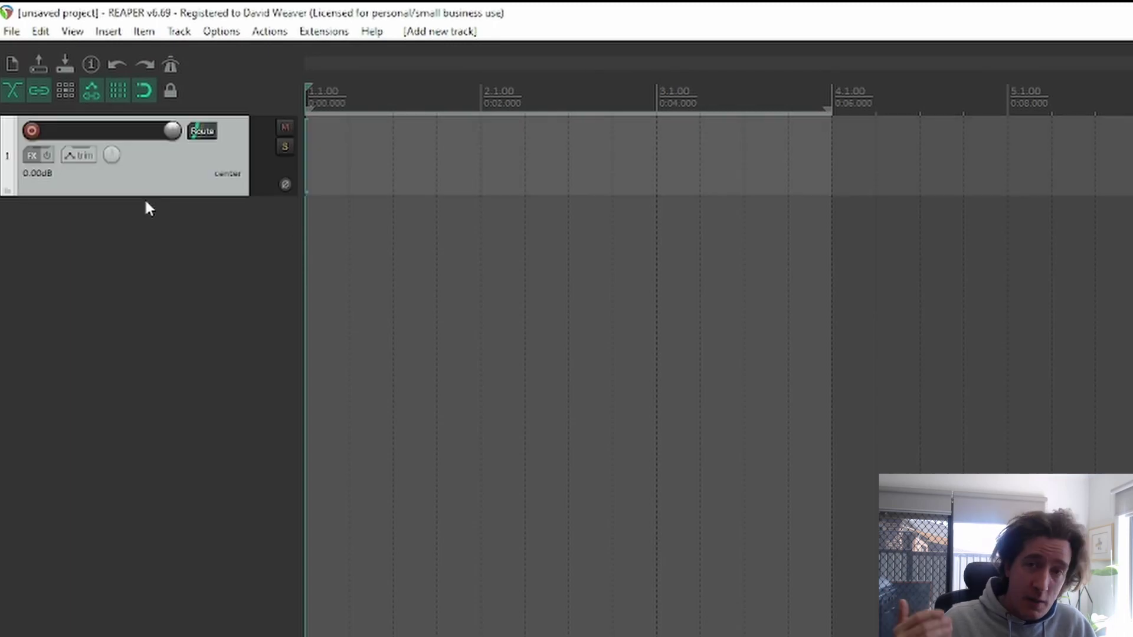
pyautogui.click(32, 155)
pyautogui.doubleClick(531, 374)
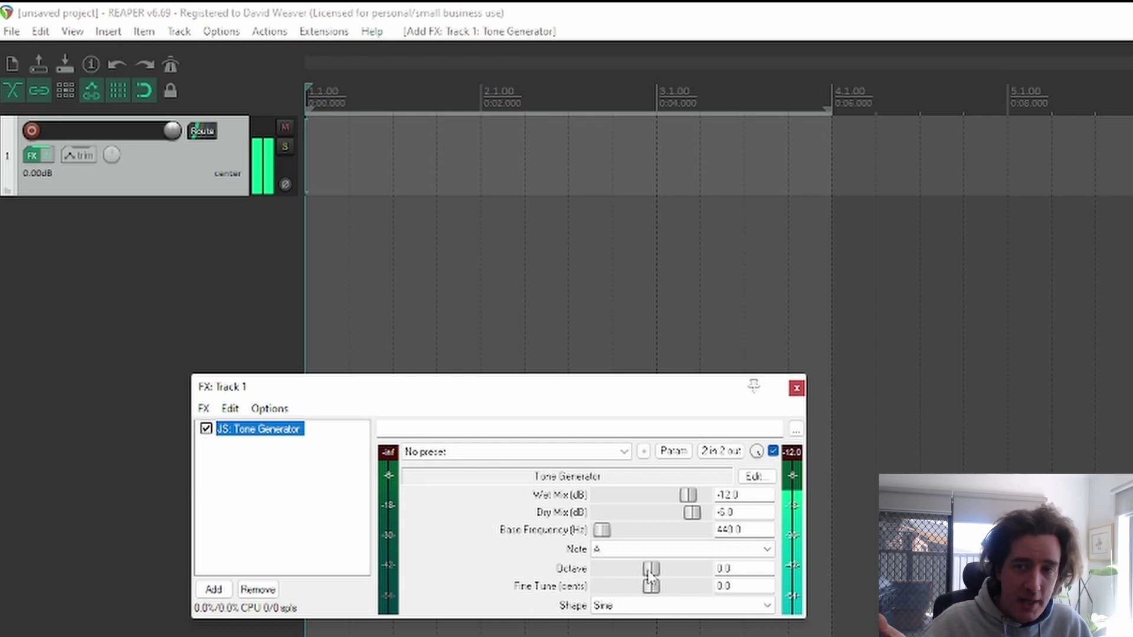
pyautogui.click(656, 570)
pyautogui.moveTo(662, 570); pyautogui.dragTo(641, 571)
pyautogui.click(681, 549)
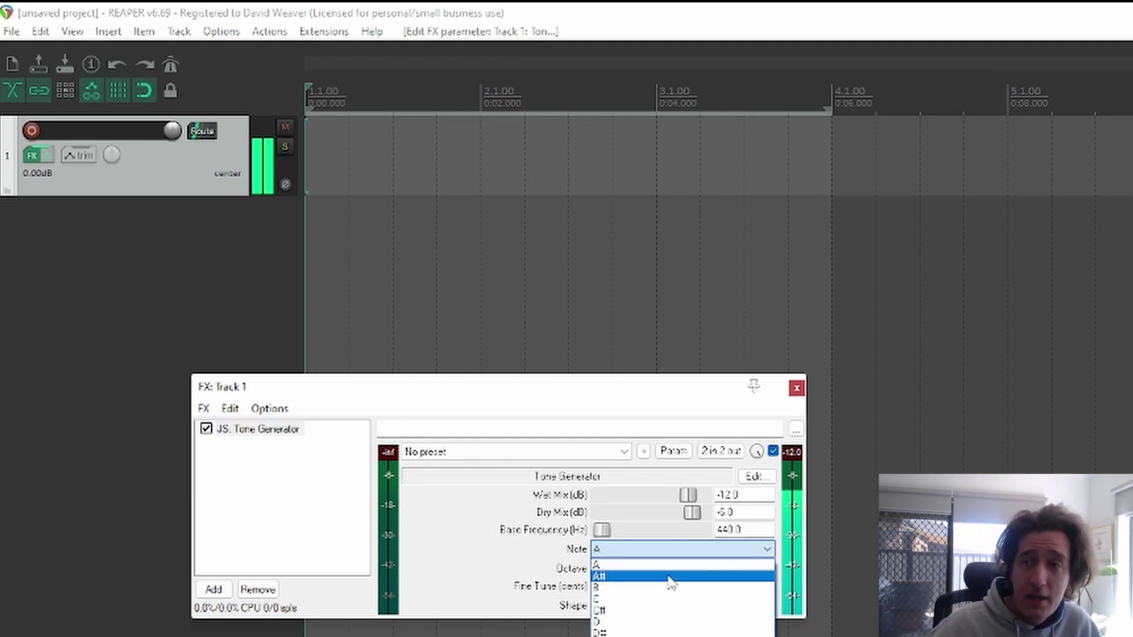
pyautogui.click(670, 579)
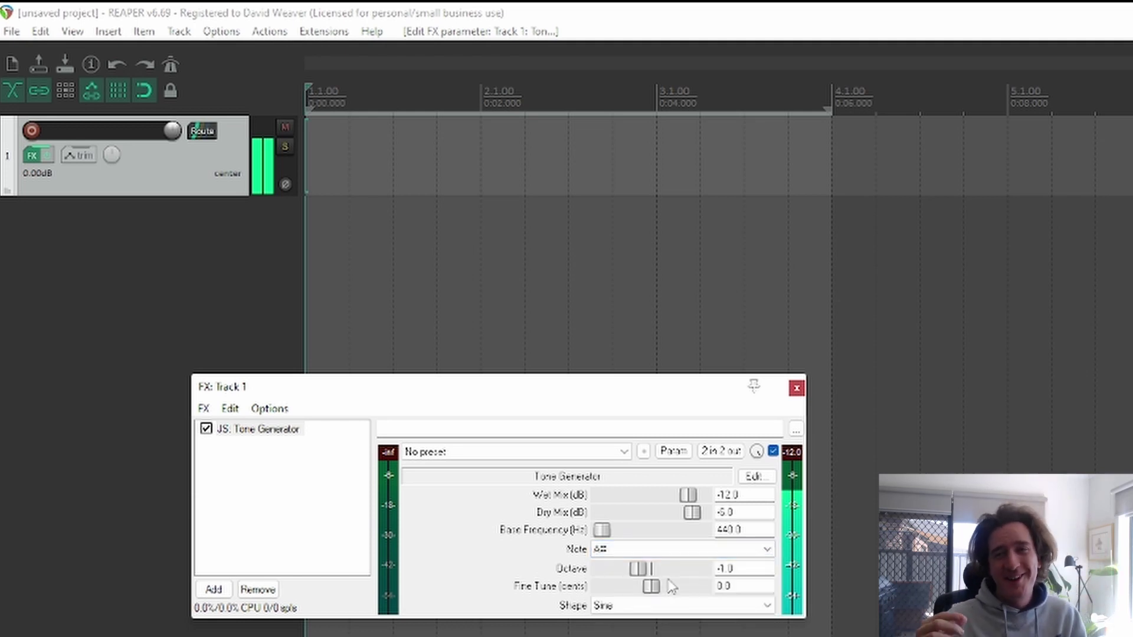
pyautogui.click(797, 388)
pyautogui.hotkey('ctrl', 'z')
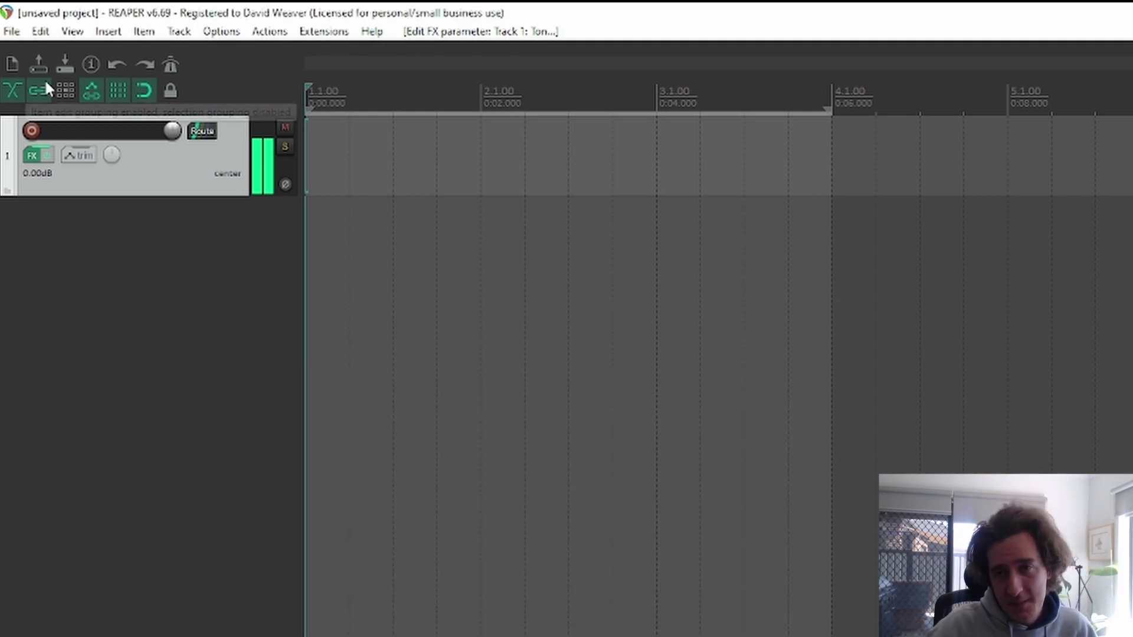
# - Render the project to file, overwriting DW_ToneGen_Metasounds.wav
pyautogui.hotkey('ctrl', 'alt', 'r')
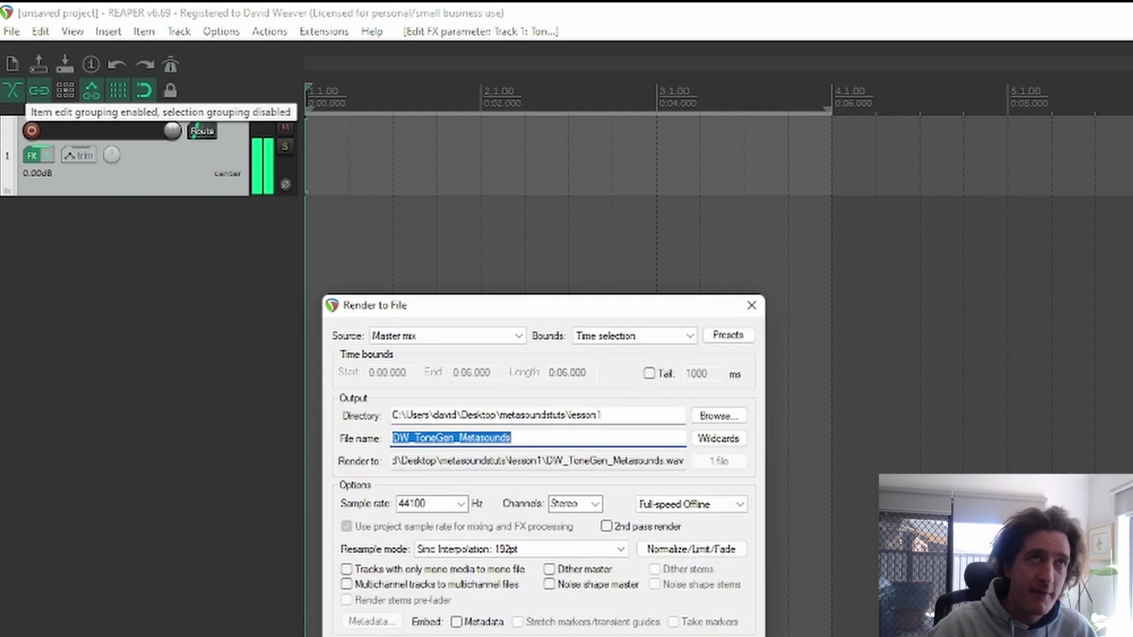
pyautogui.press('Return')
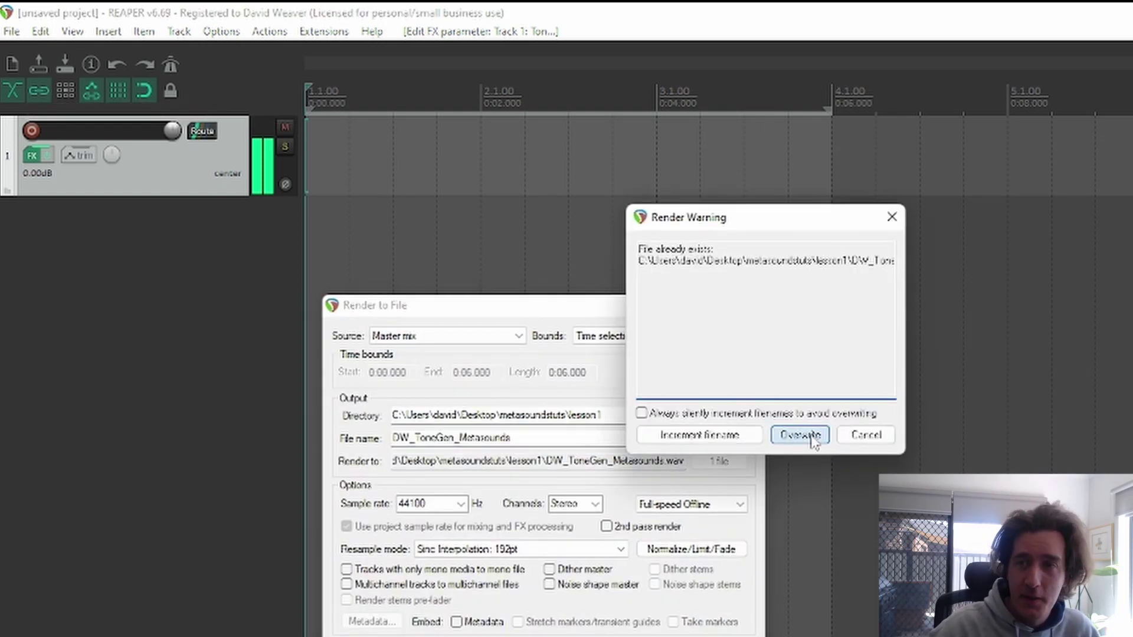
pyautogui.click(799, 435)
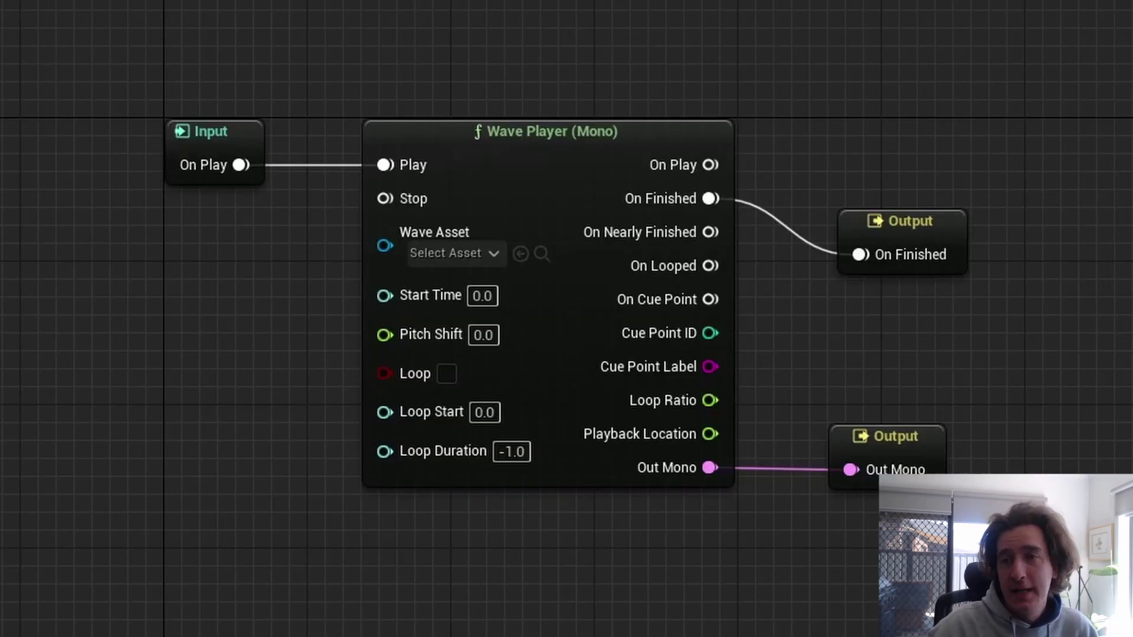
# - Set the Wave Player's Wave Asset to DW_ToneGen_Metasounds and play the MetaSound to hear it
pyautogui.click(482, 254)
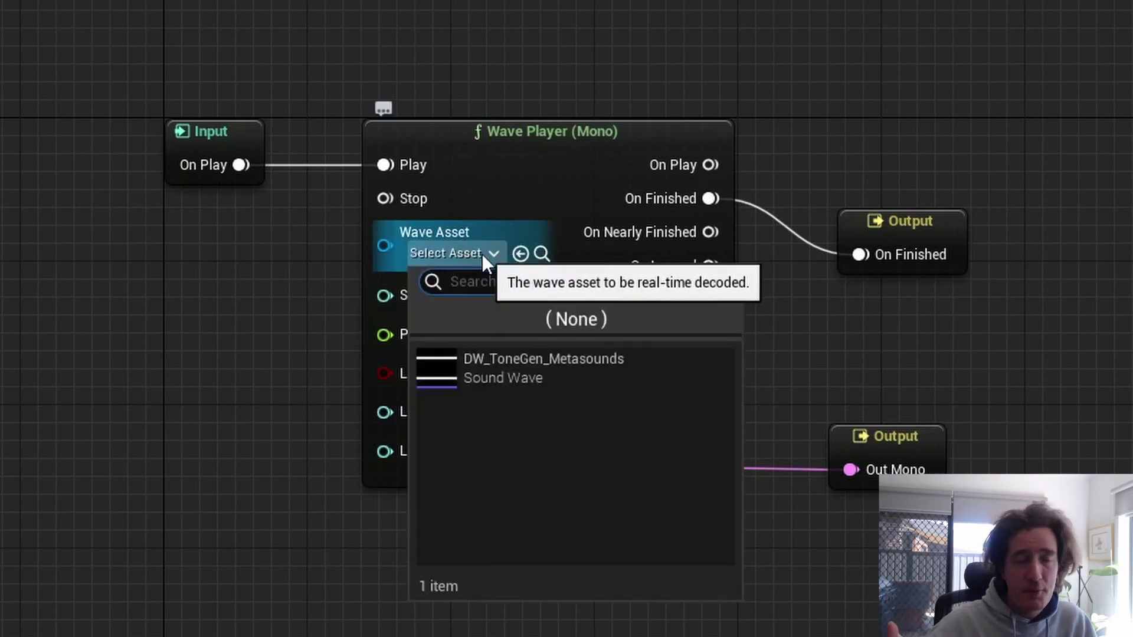
pyautogui.click(449, 375)
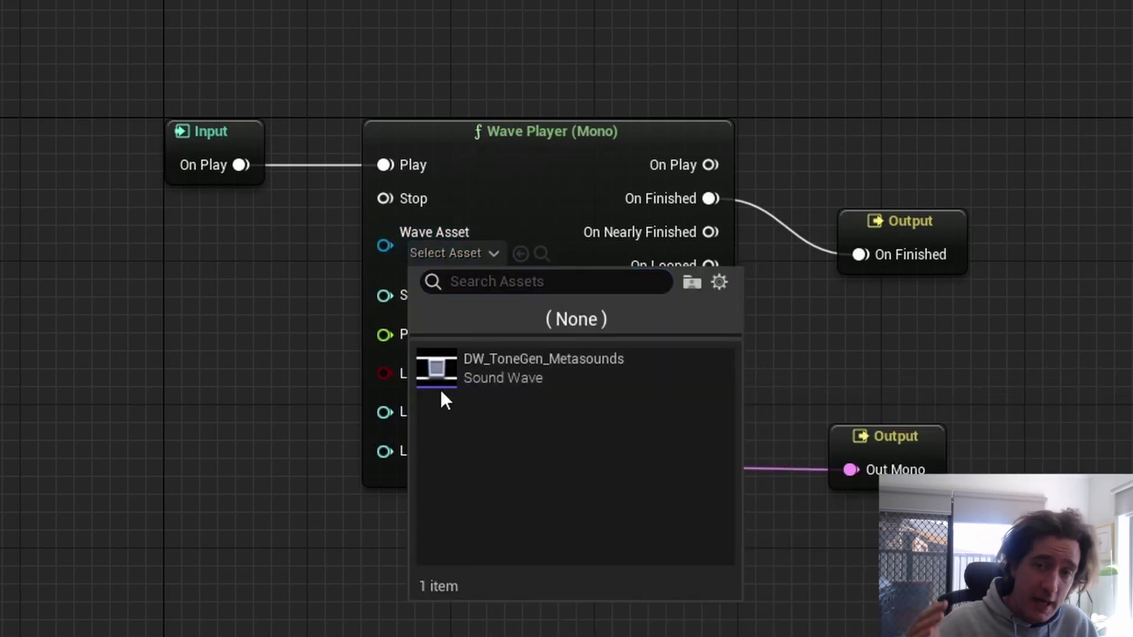
pyautogui.click(508, 371)
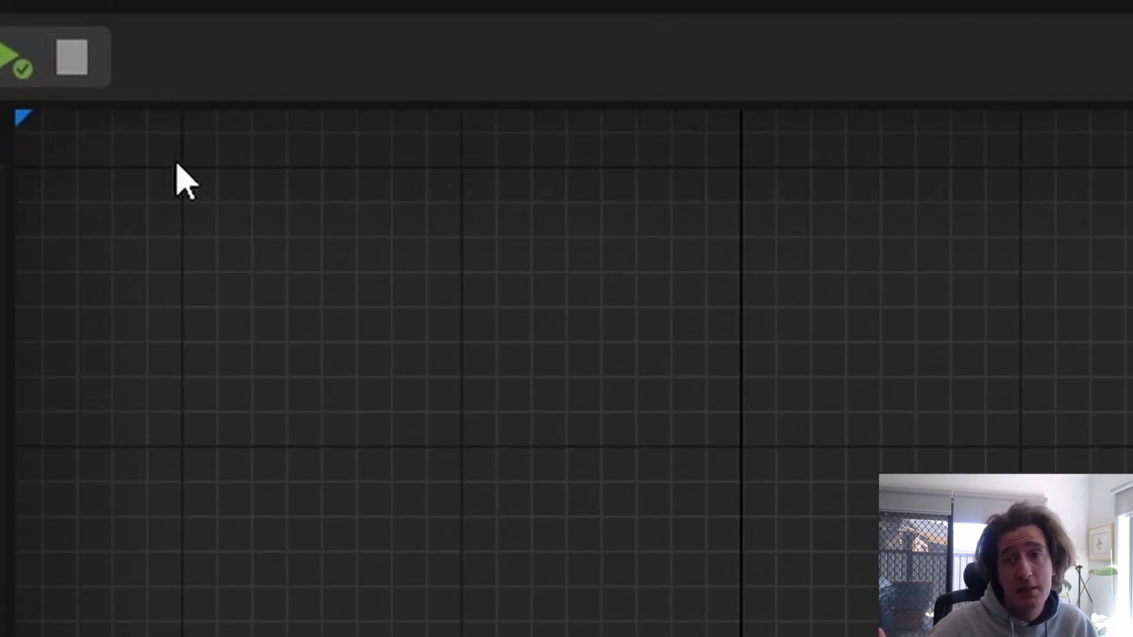
pyautogui.click(25, 77)
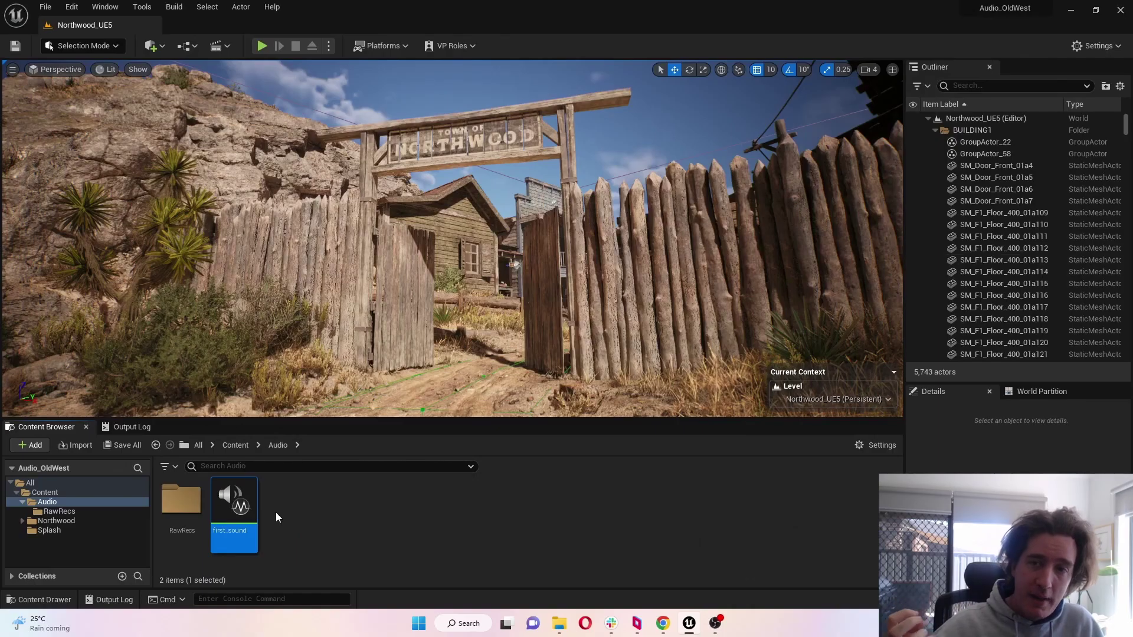
# - Place first_sound on the path by the gate and play the level with Alt+P
pyautogui.moveTo(236, 513); pyautogui.dragTo(456, 371)
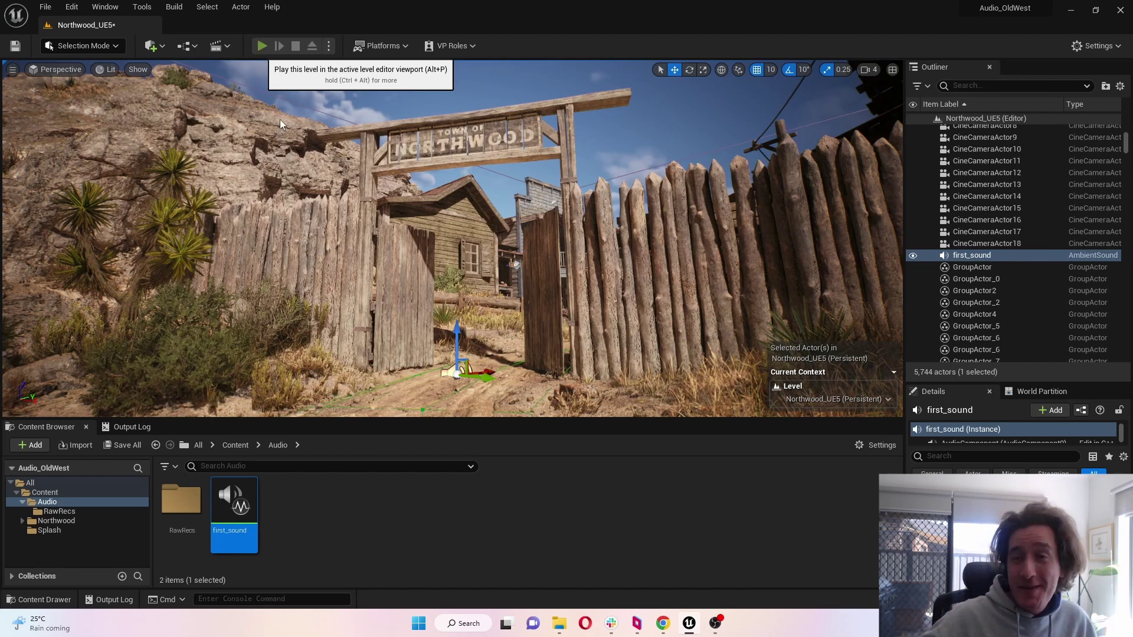
pyautogui.hotkey('alt', 'p')
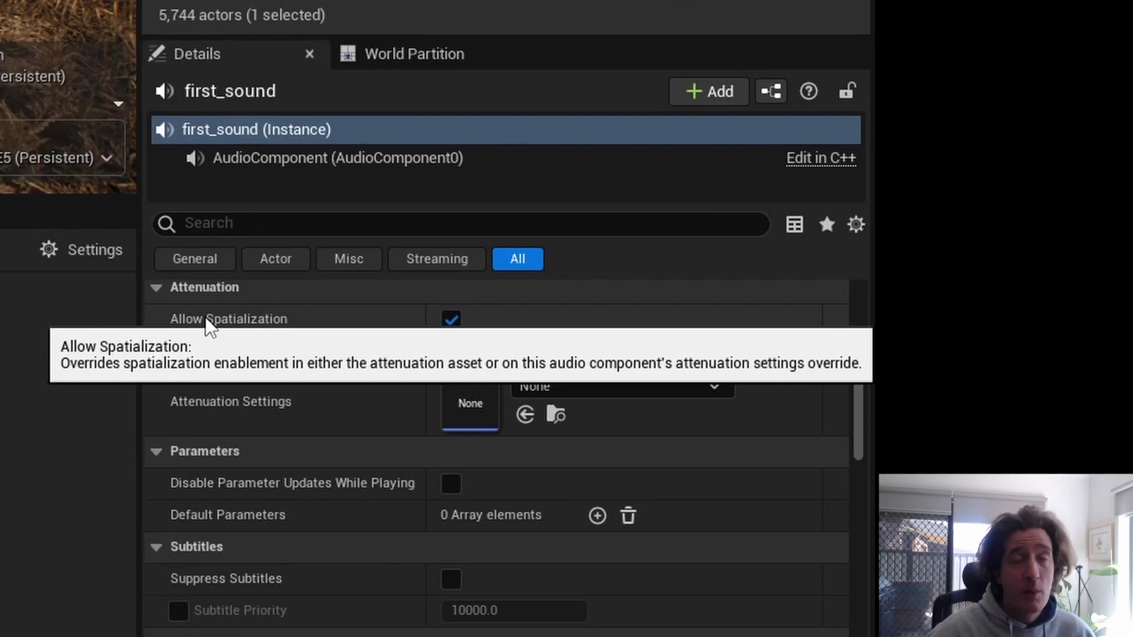
# - Create a new Sound Attenuation asset and make an Attenuations folder to save it in
pyautogui.click(551, 390)
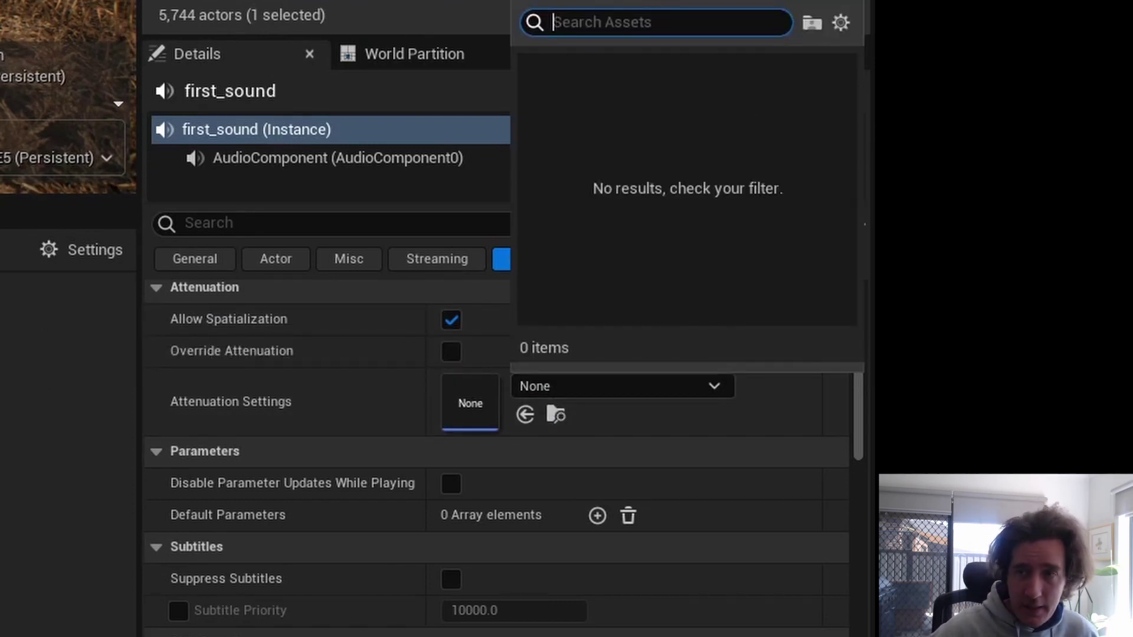
pyautogui.click(590, 2)
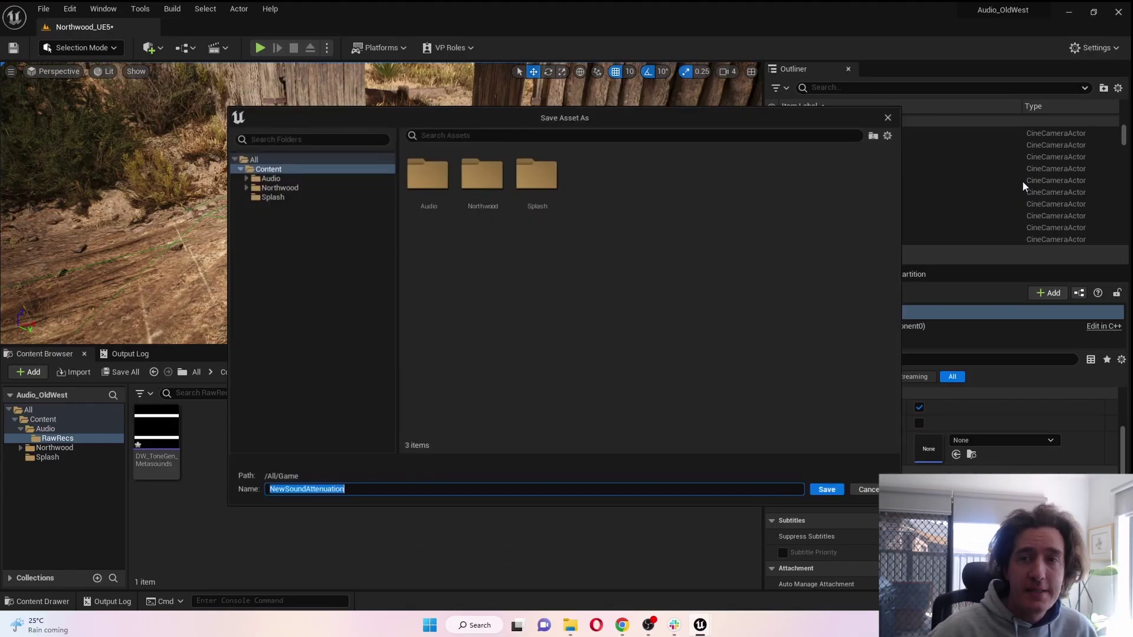
pyautogui.rightClick(663, 268)
pyautogui.click(683, 292)
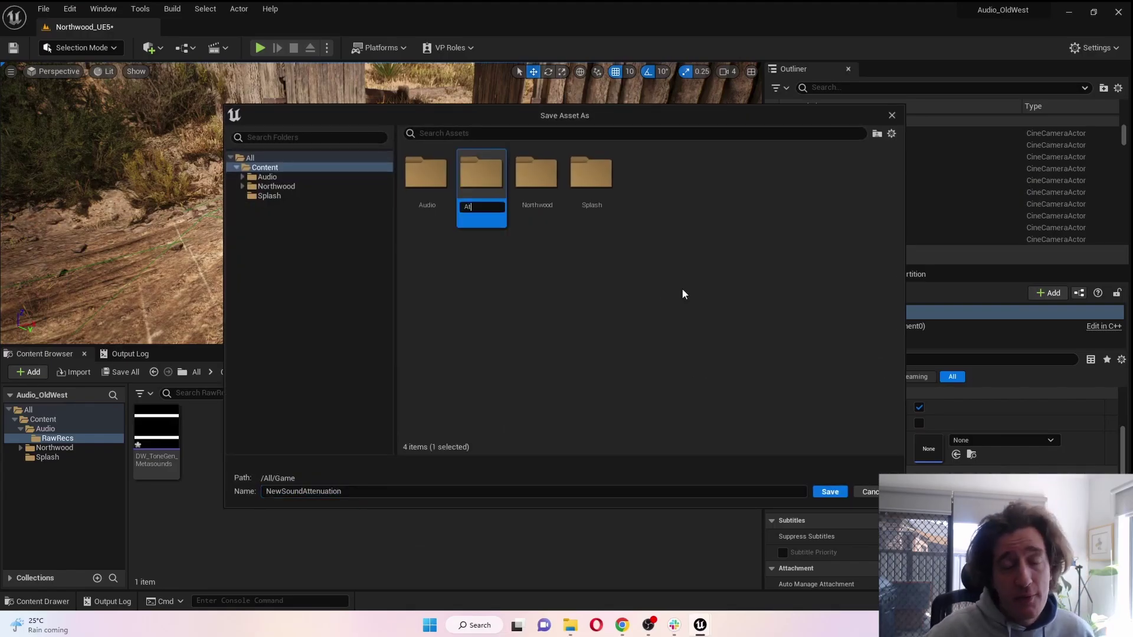
pyautogui.write('Attenuations')
pyautogui.press('Return')
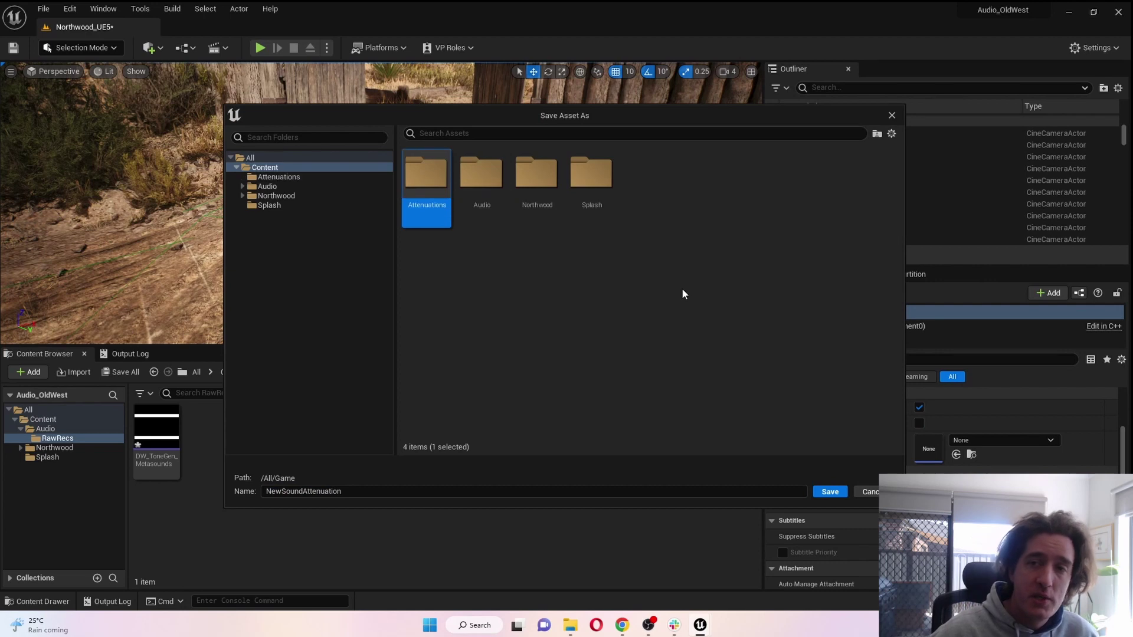
pyautogui.doubleClick(421, 174)
# - Name the attenuation asset ATT_Test_Small and save it
pyautogui.click(358, 491)
pyautogui.write('Test_')
pyautogui.hotkey('ctrl', 'a')
pyautogui.write('ATT)')
pyautogui.press('BackSpace')
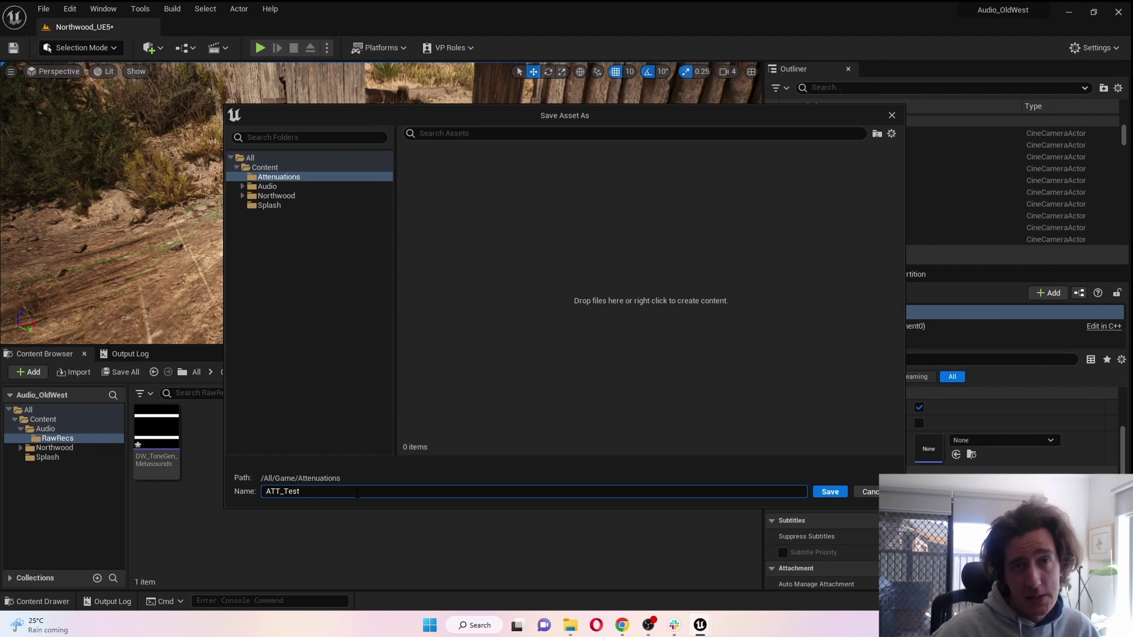
pyautogui.write('_Test_Small')
pyautogui.press('Return')
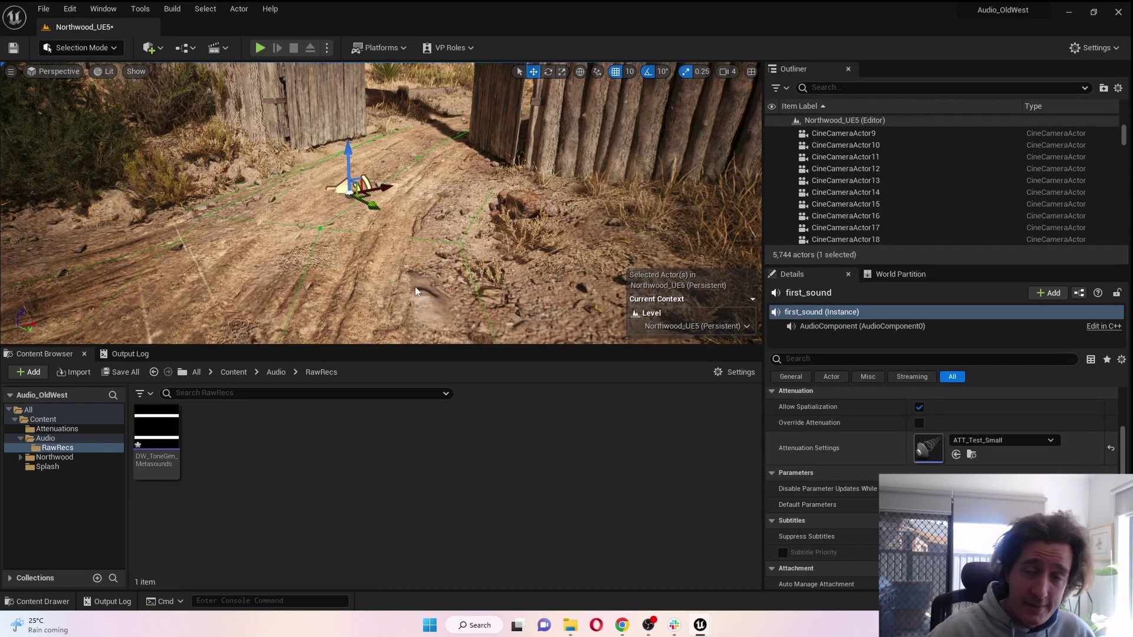
# - Move the ATT_Test_Small editor window and maximize it to view its radius settings
pyautogui.moveTo(372, 113); pyautogui.dragTo(593, 137)
pyautogui.doubleClick(592, 137)
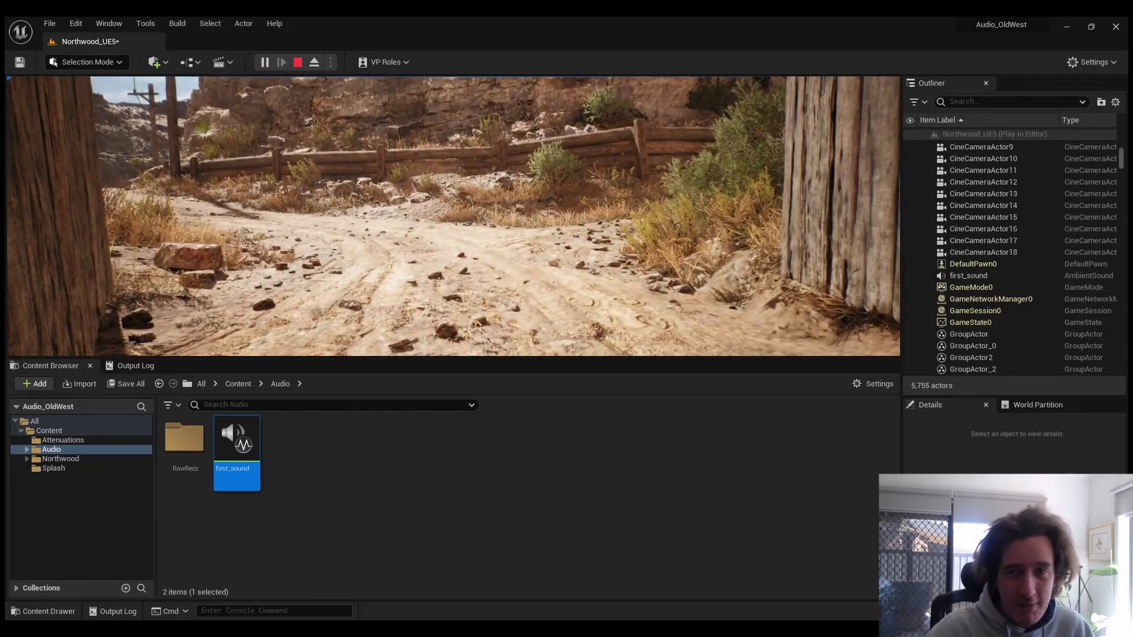
# - Run au.debug.soundcues 1 and walk toward the gate to watch first_sound's volume change
pyautogui.hotkey('shift', 'F1')
pyautogui.press('`')
pyautogui.write('au.')
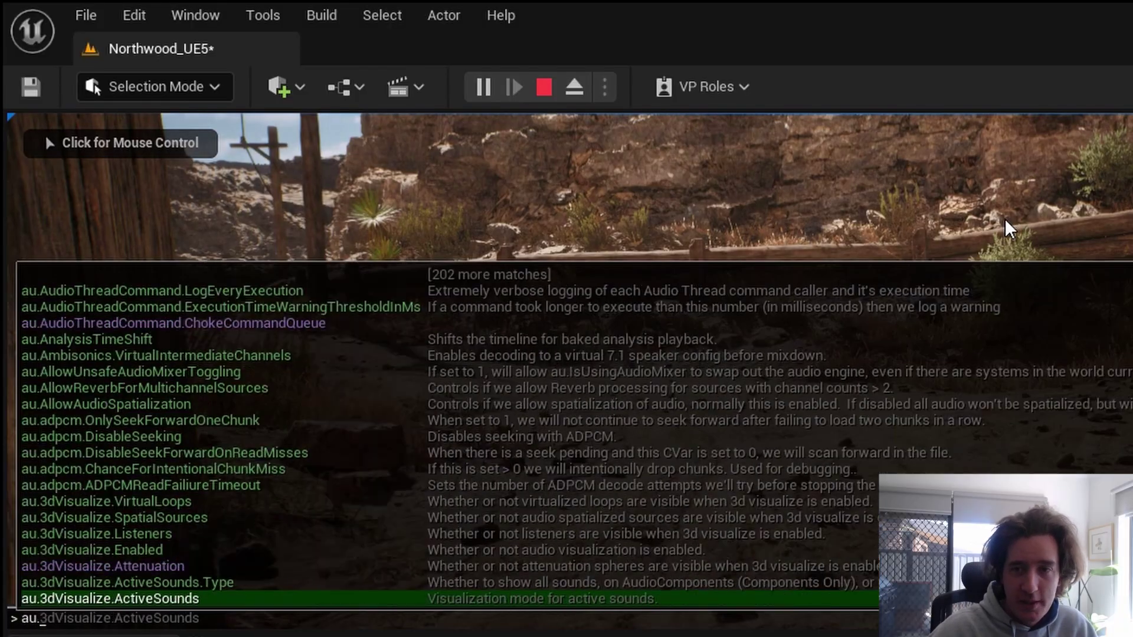
pyautogui.write('debug.soun')
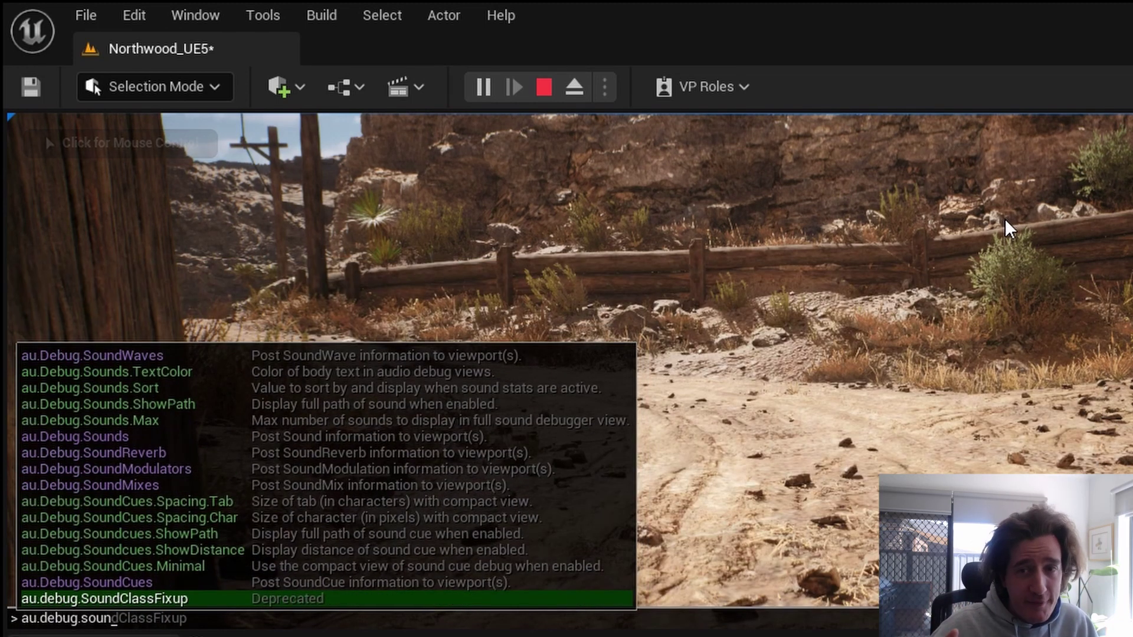
pyautogui.write('dcues')
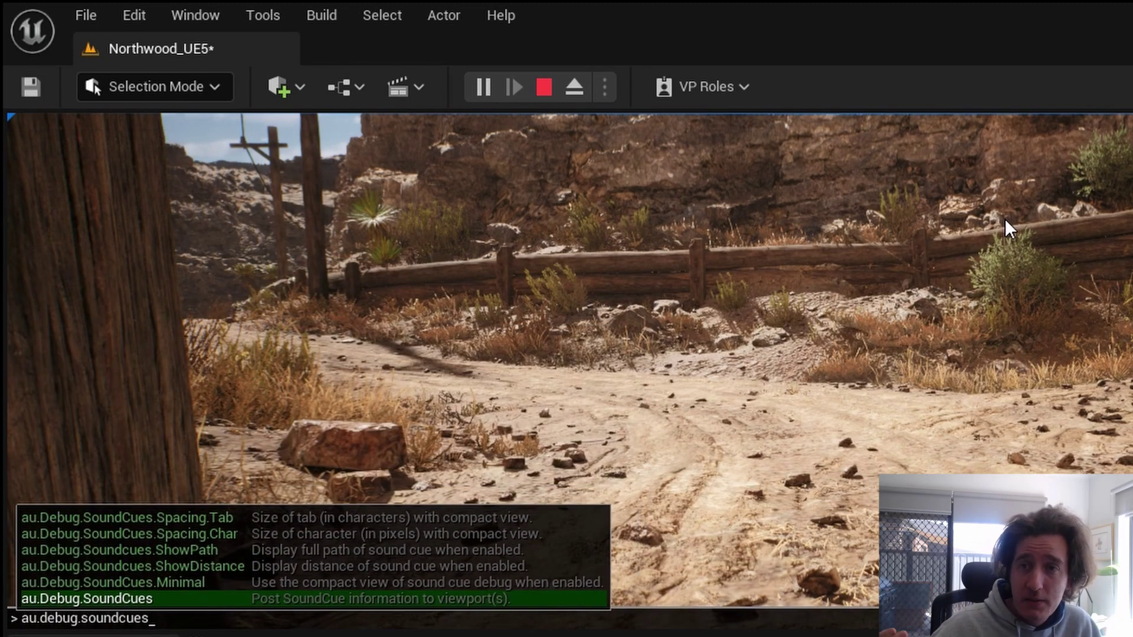
pyautogui.write(' 1')
pyautogui.press('Return')
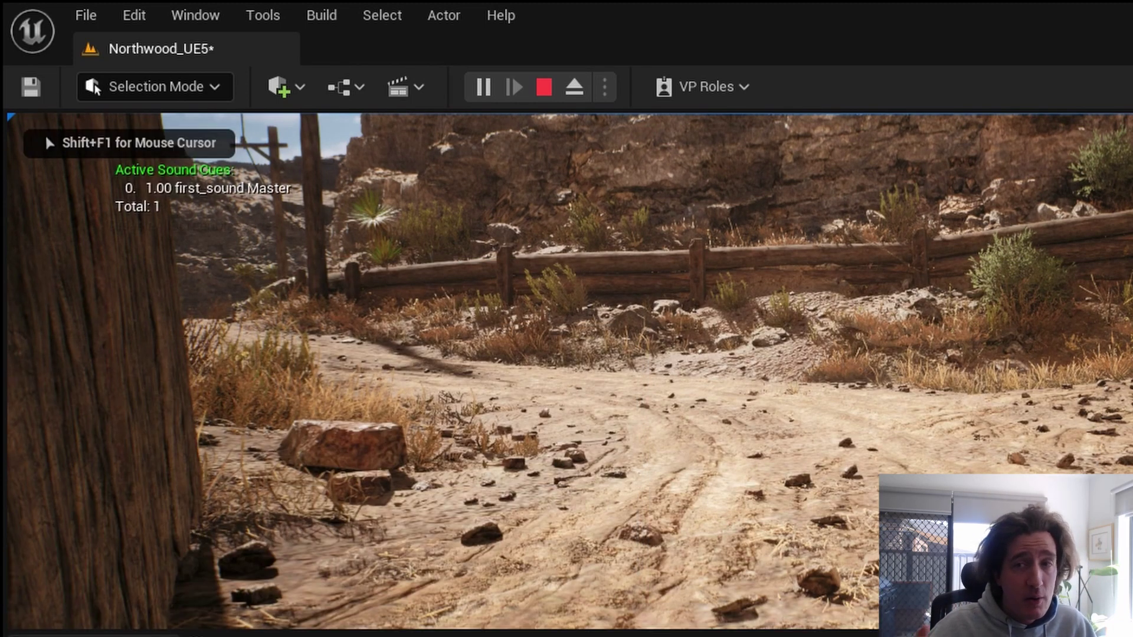
pyautogui.press('w')
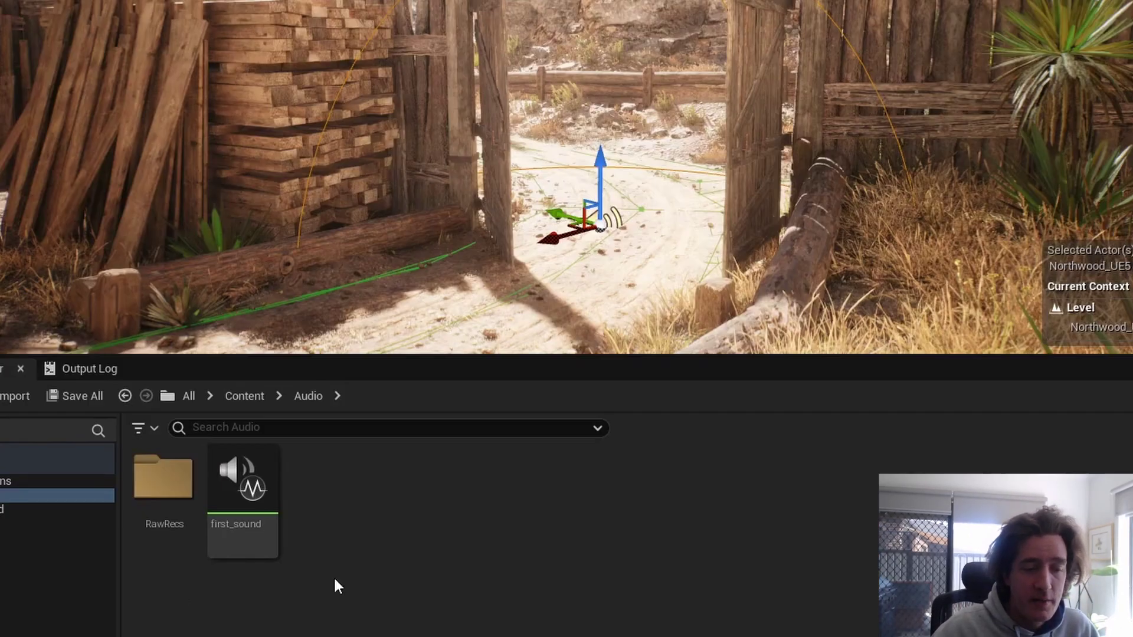
# - Create an Actor-based Blueprint class named Au_BasicAmbientSource in the Audio folder
pyautogui.rightClick(357, 538)
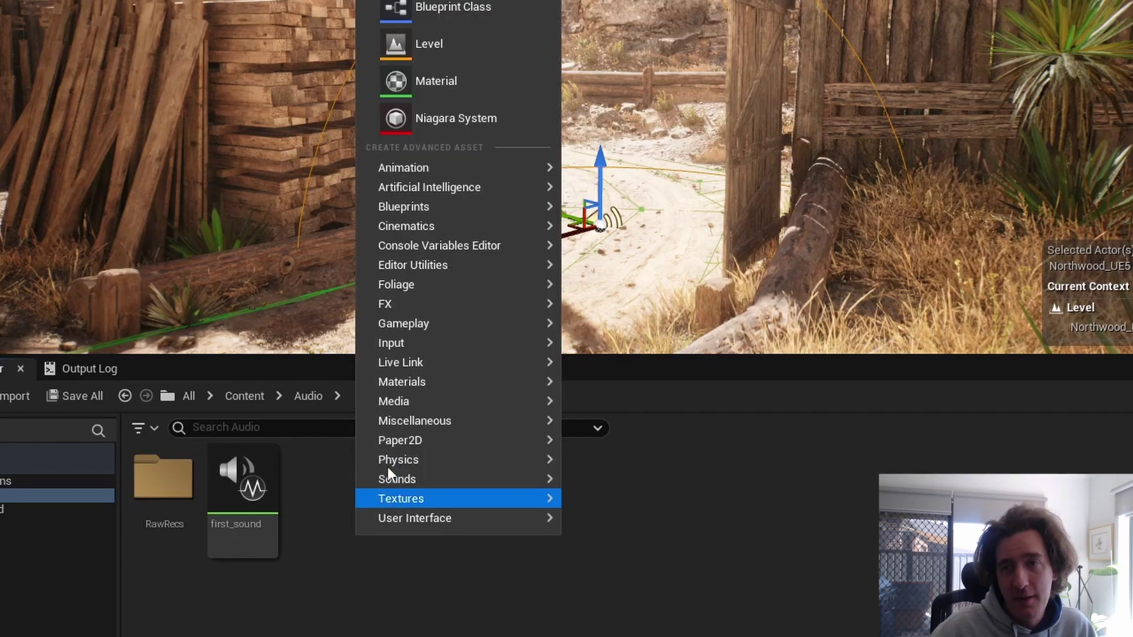
pyautogui.click(425, 6)
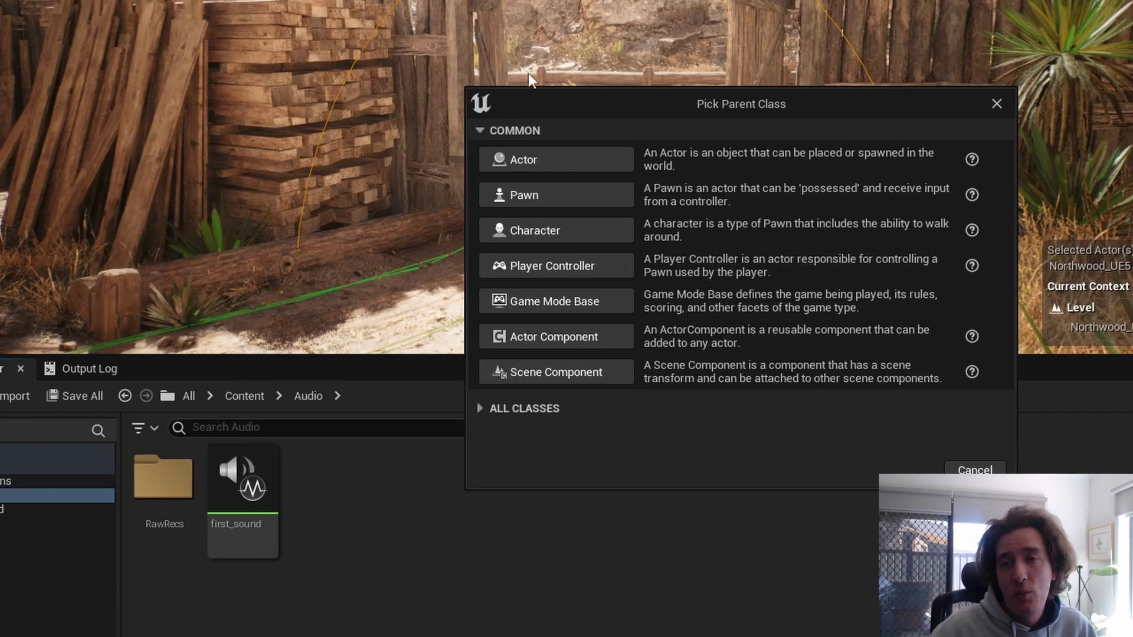
pyautogui.click(554, 157)
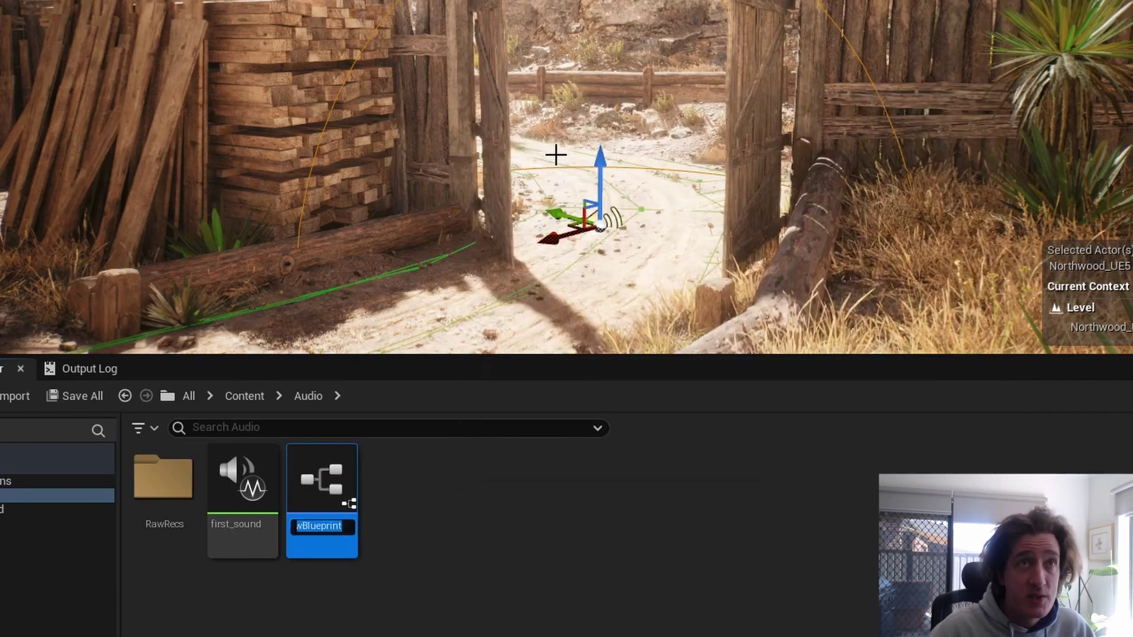
pyautogui.write('Basic')
pyautogui.press('BackSpace')
pyautogui.press('BackSpace')
pyautogui.press('BackSpace')
pyautogui.press('BackSpace')
pyautogui.press('BackSpace')
pyautogui.write('Au_')
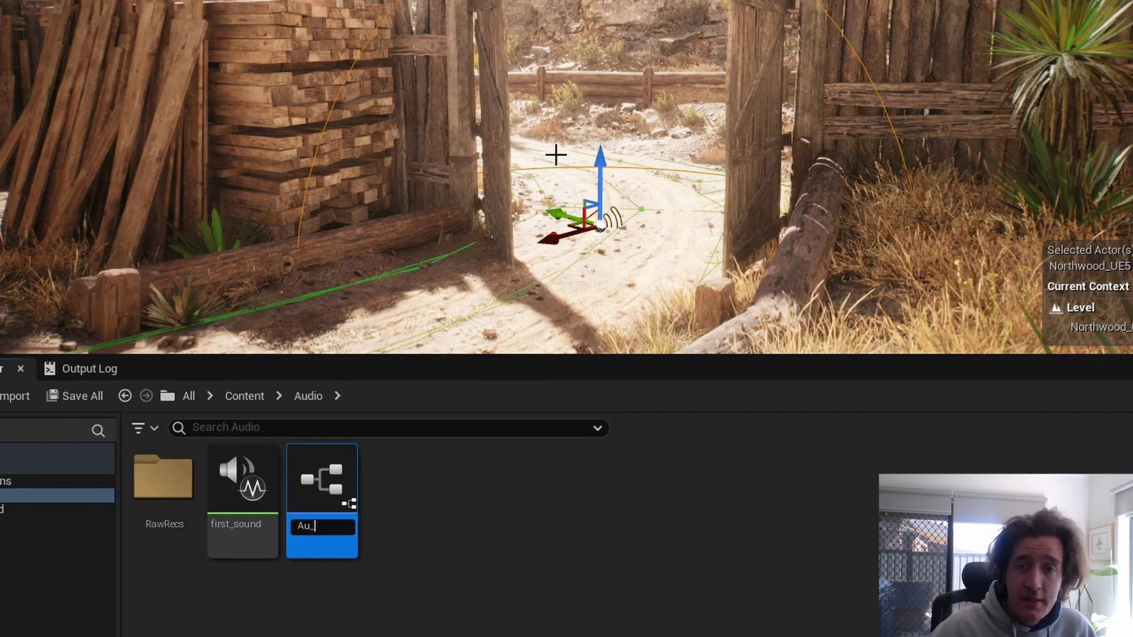
pyautogui.write('BasicAmbi')
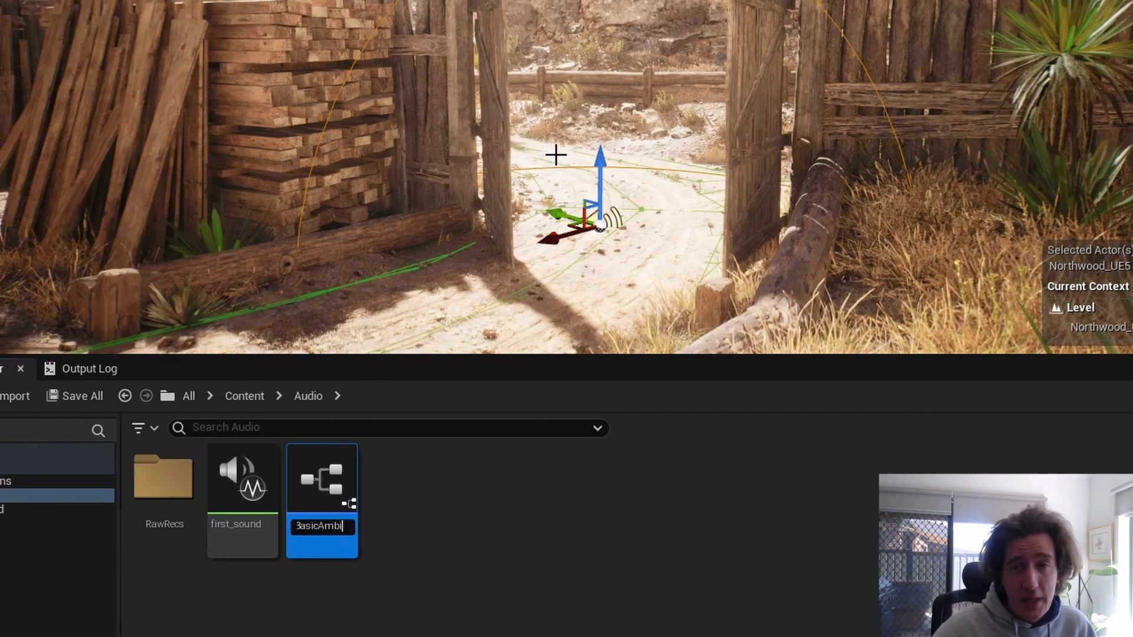
pyautogui.write('entSource')
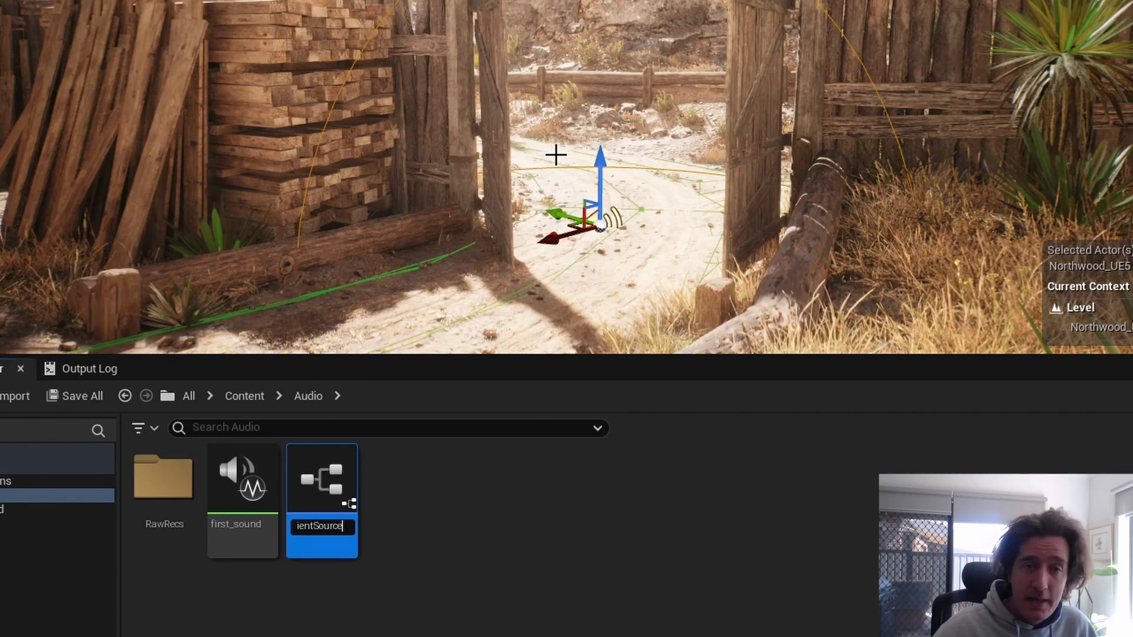
pyautogui.press('Return')
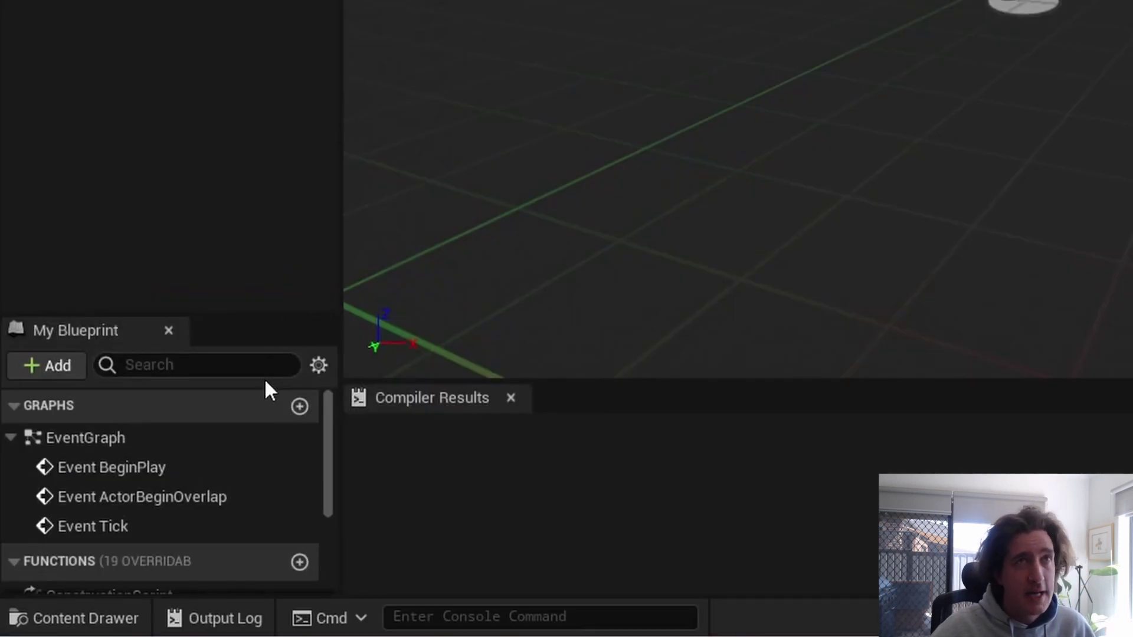
# - Add a new Blueprint variable named audio_to_play
pyautogui.scroll(-5, 260, 413)
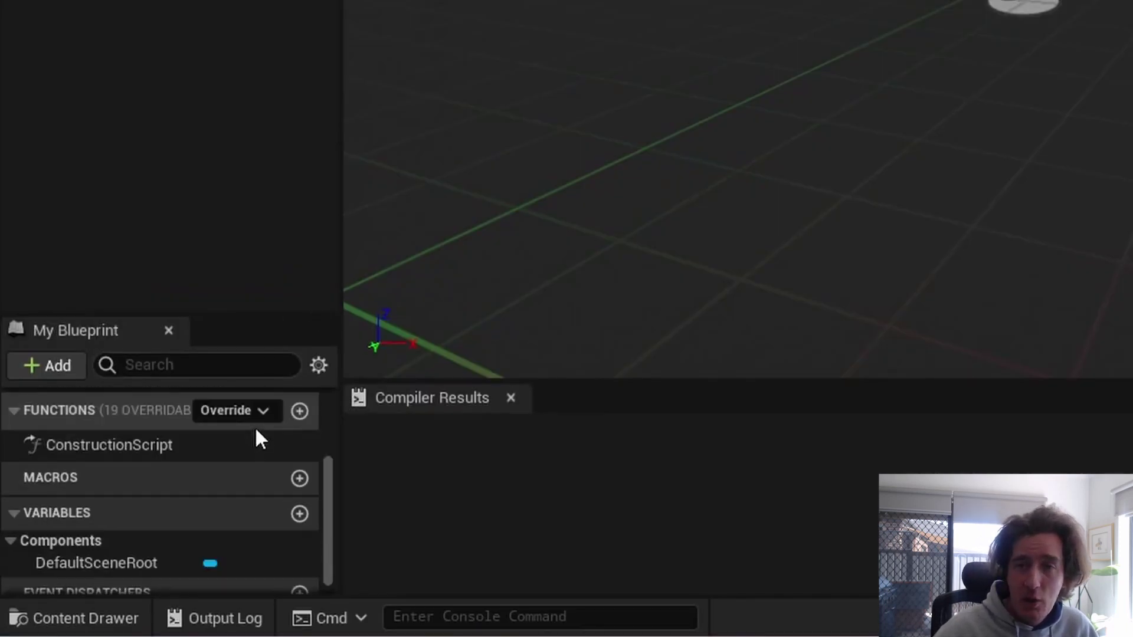
pyautogui.click(299, 497)
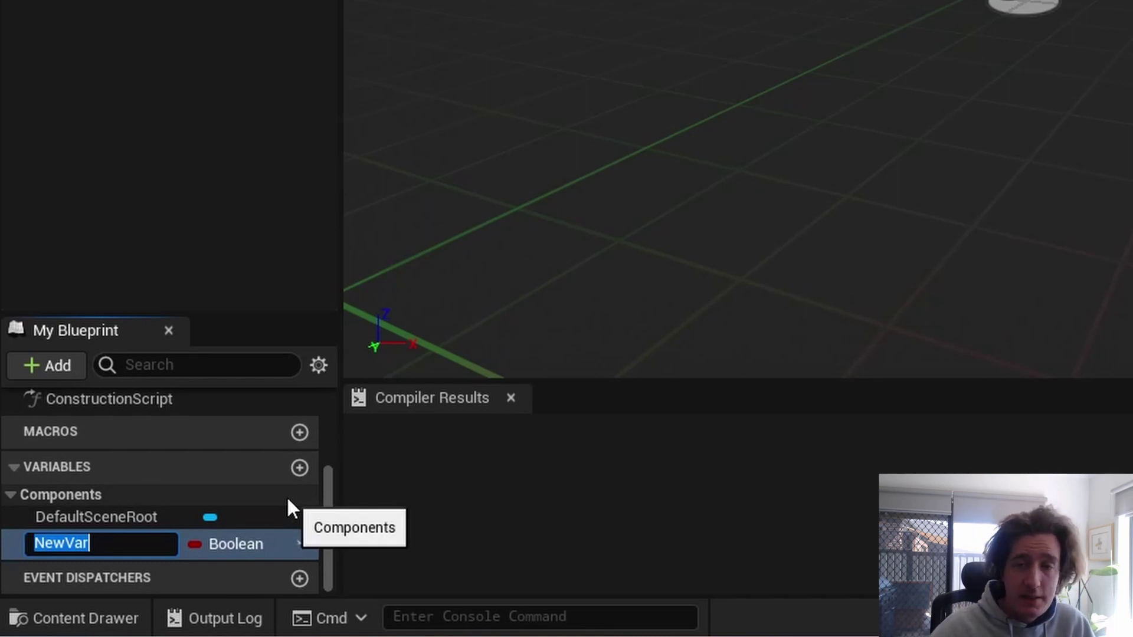
pyautogui.write('Soundcue')
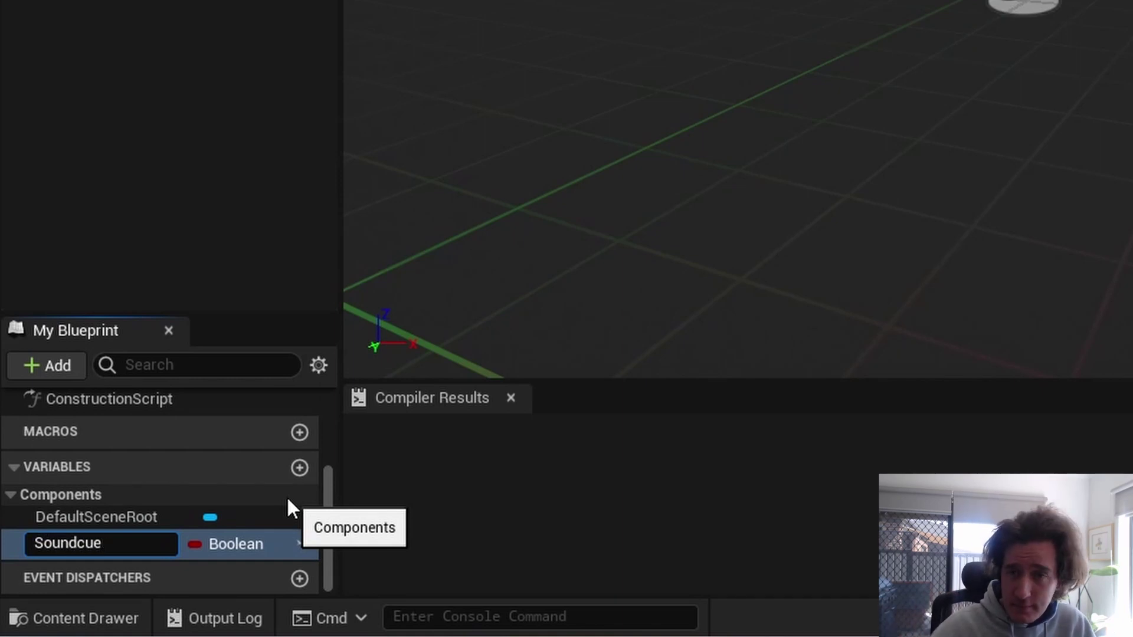
pyautogui.hotkey('ctrl', 'a')
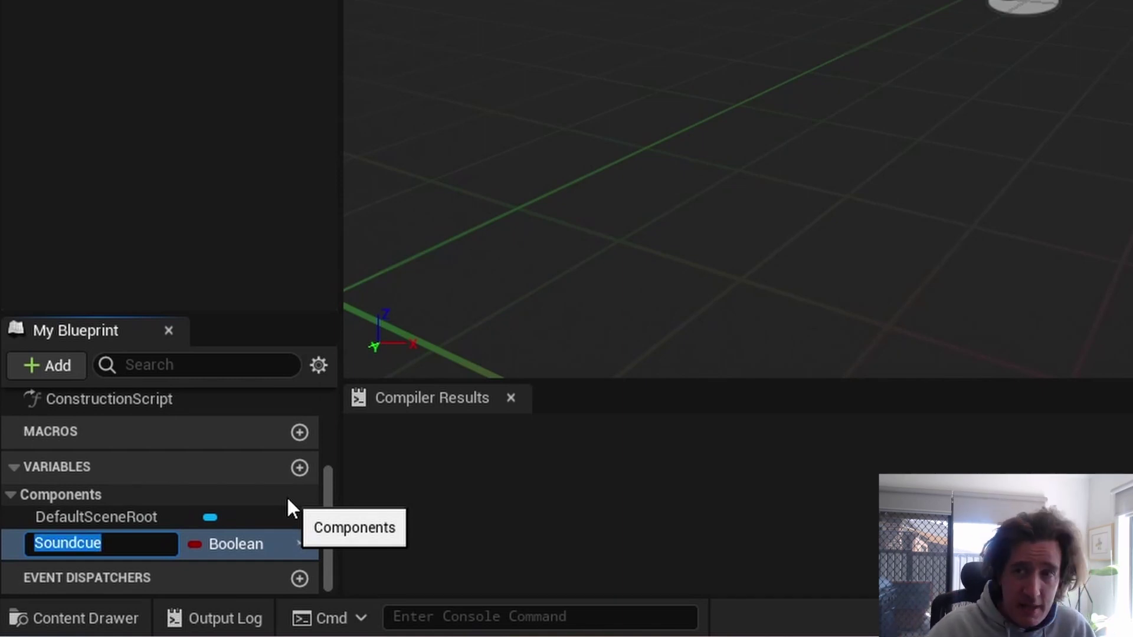
pyautogui.write('audio')
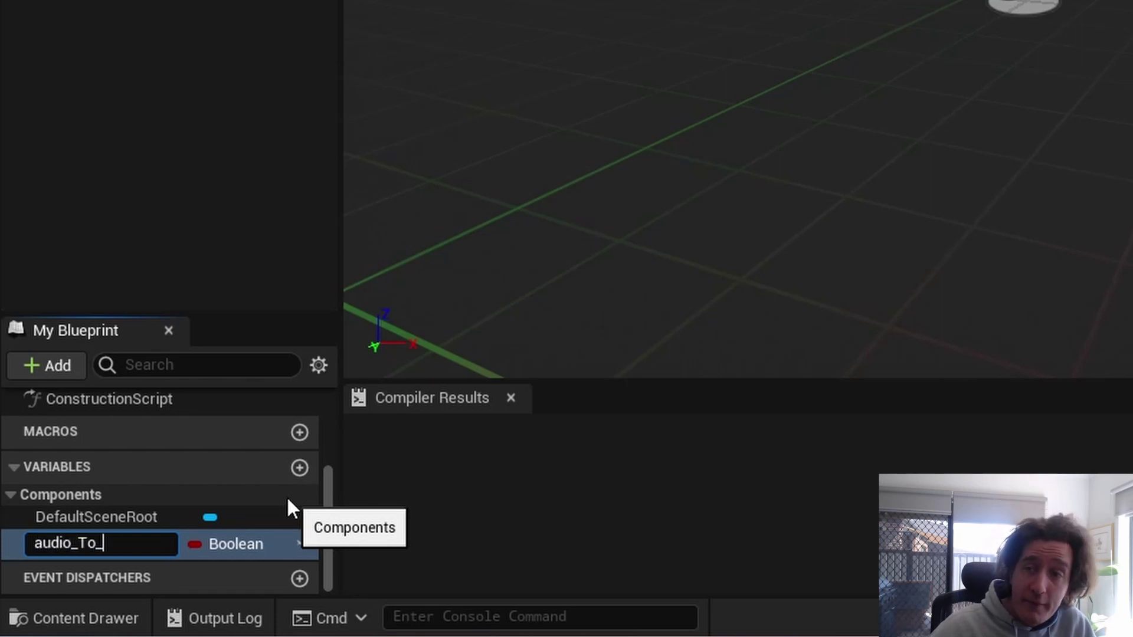
pyautogui.write('_to_play')
pyautogui.press('Return')
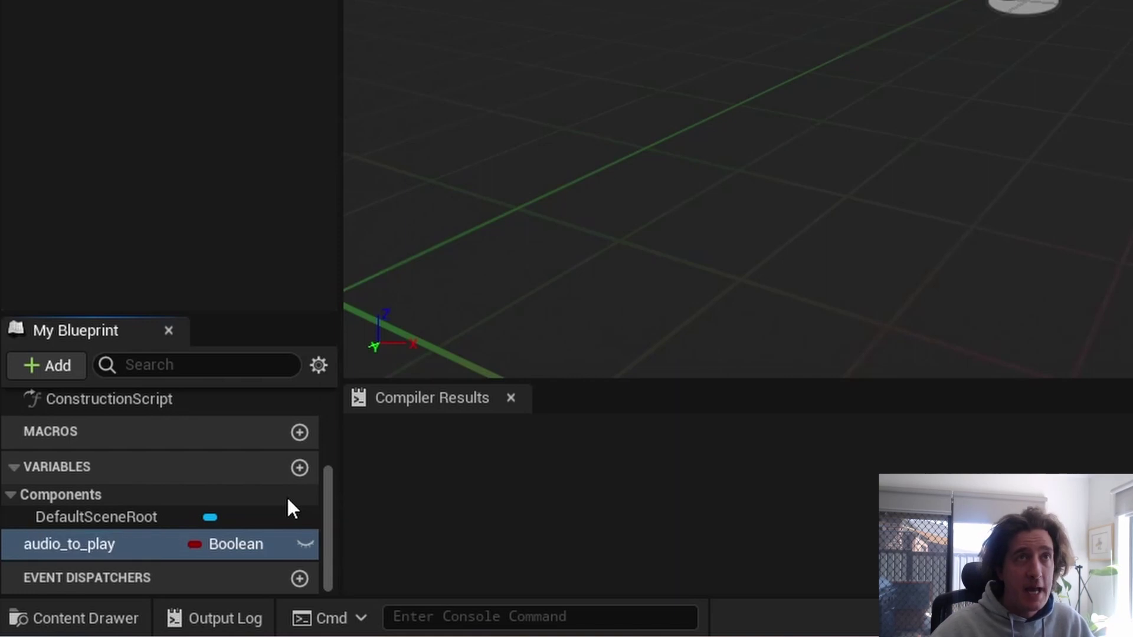
# - Make audio_to_play a Meta Sound Source object reference, compile, and mark it Instance Editable
pyautogui.click(519, 186)
pyautogui.write('meta')
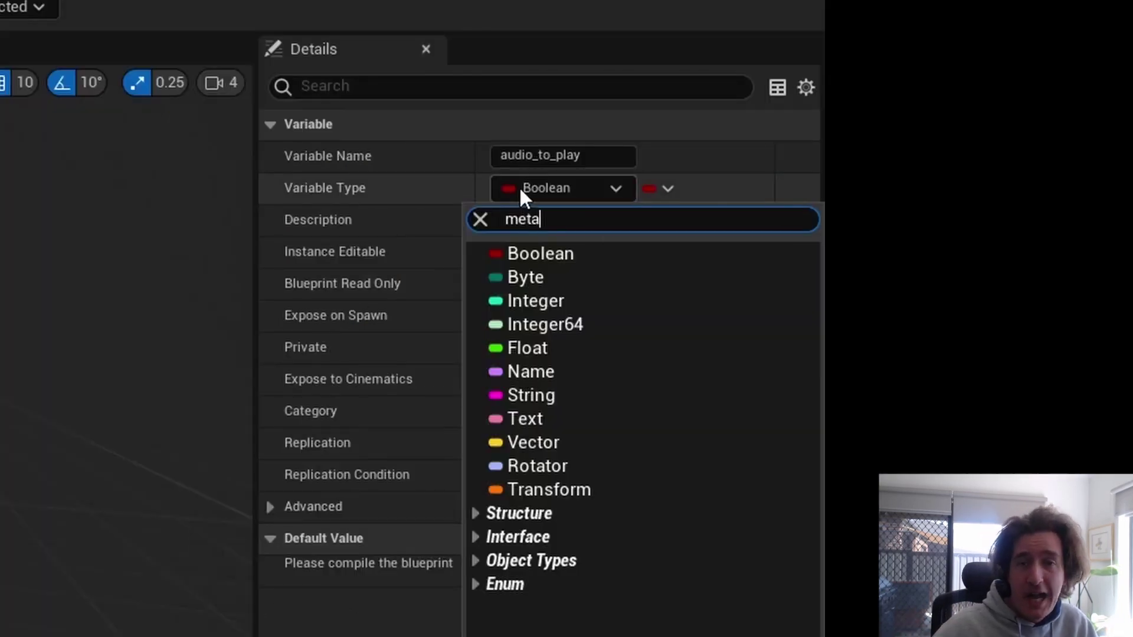
pyautogui.write('sound')
pyautogui.click(587, 348)
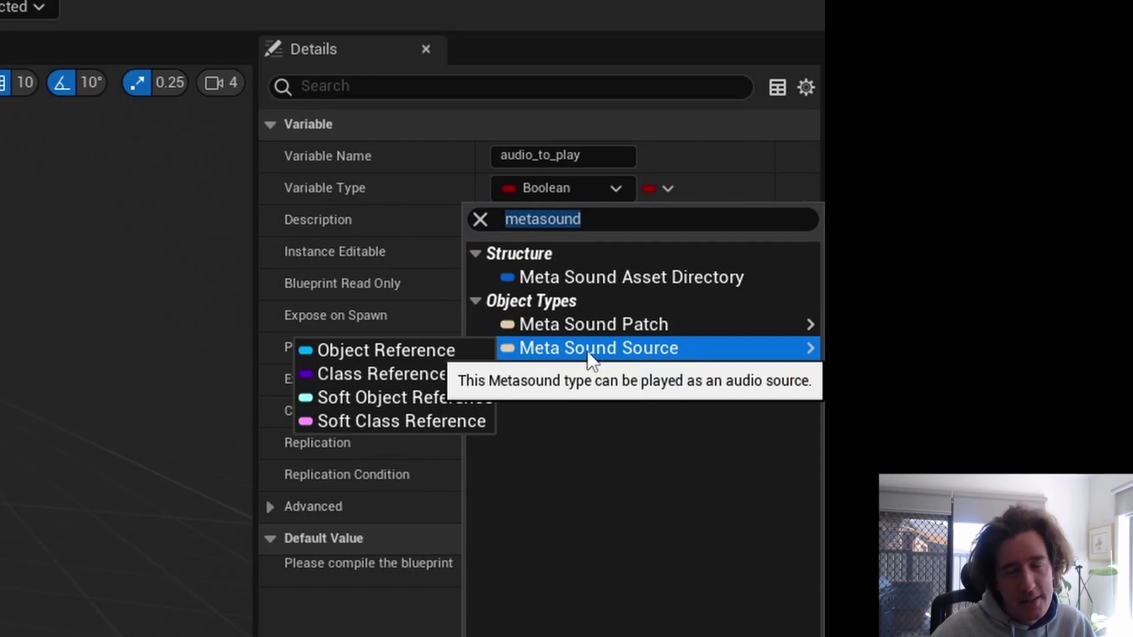
pyautogui.click(587, 351)
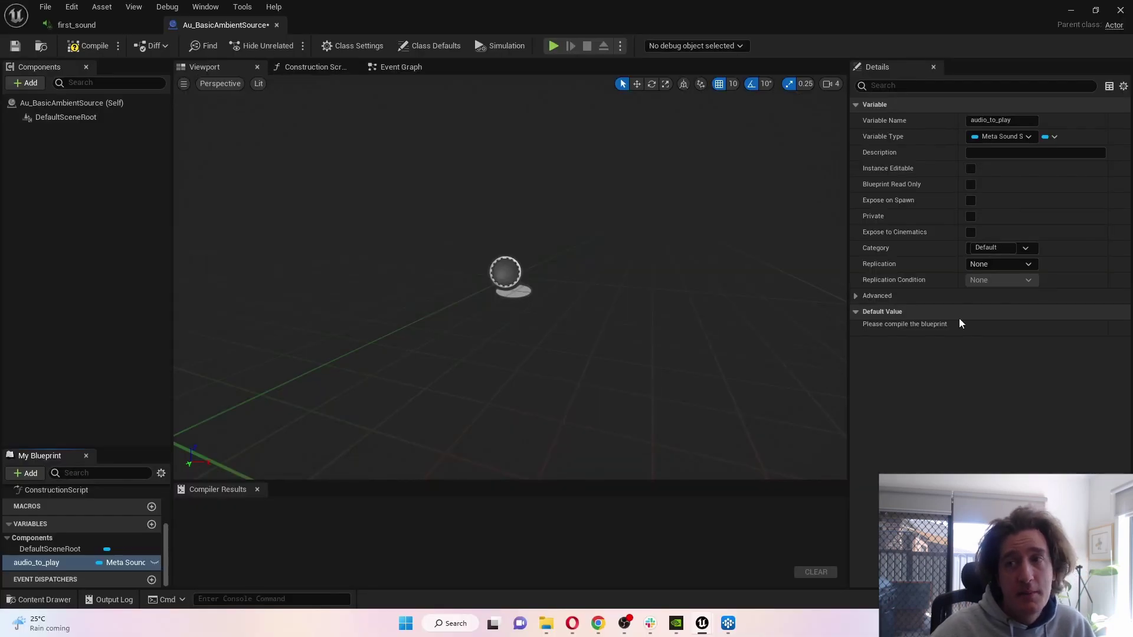
pyautogui.click(88, 45)
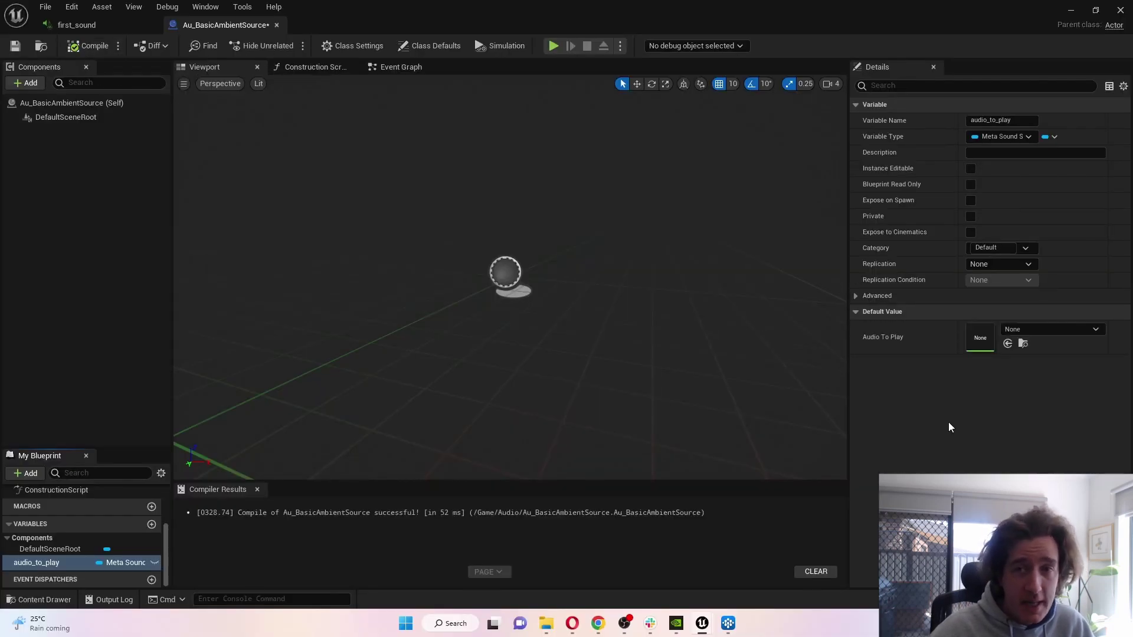
pyautogui.click(1032, 329)
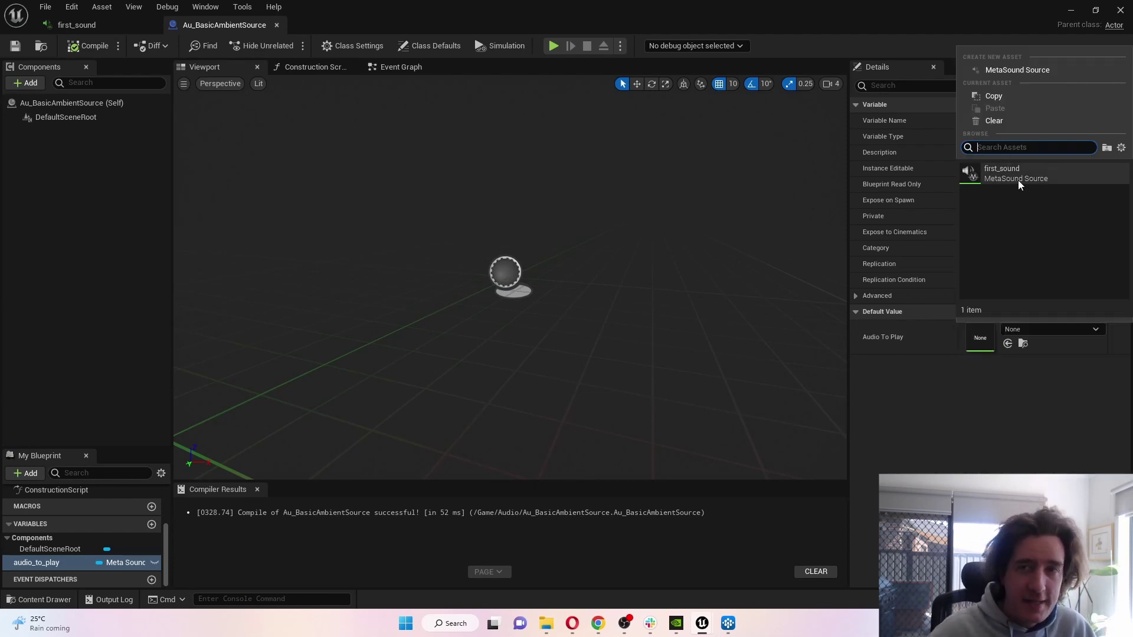
pyautogui.click(93, 177)
pyautogui.click(155, 562)
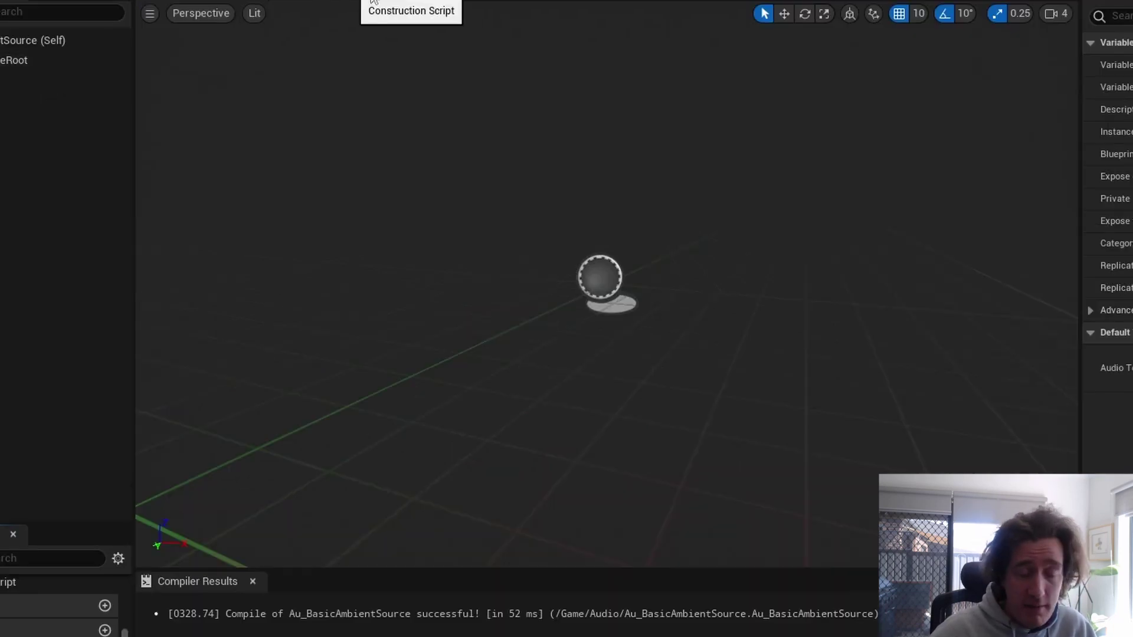
# - In the Event Graph, feed an audio_to_play getter into a new Spawn Sound at Location node
pyautogui.click(397, 68)
pyautogui.moveTo(512, 199); pyautogui.dragTo(364, 216, button='right')
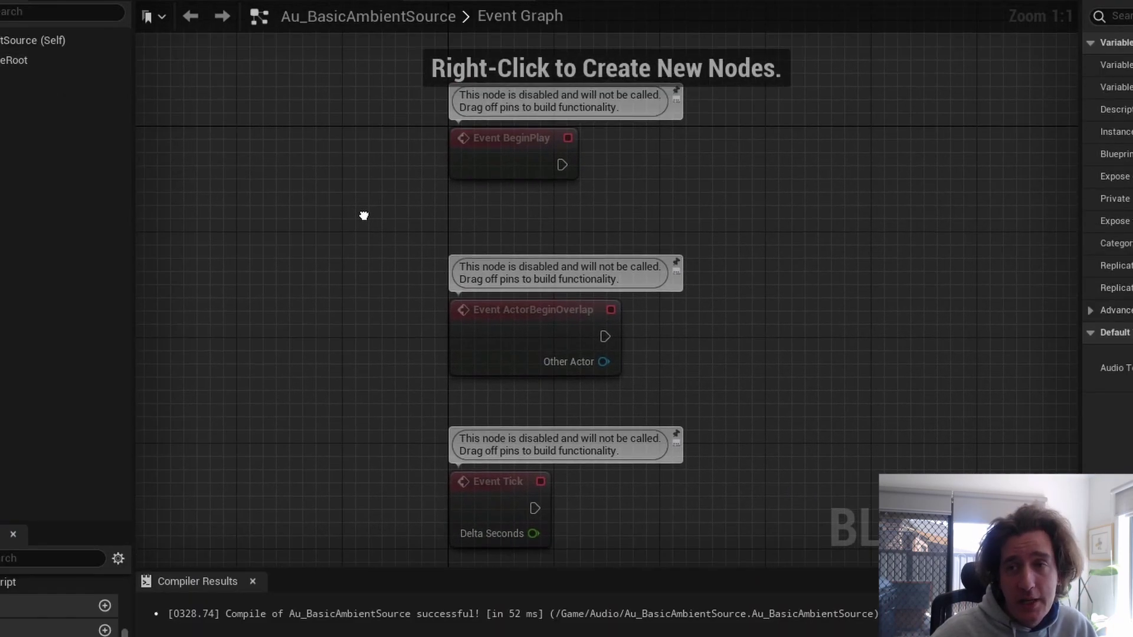
pyautogui.moveTo(70, 631); pyautogui.dragTo(665, 171)
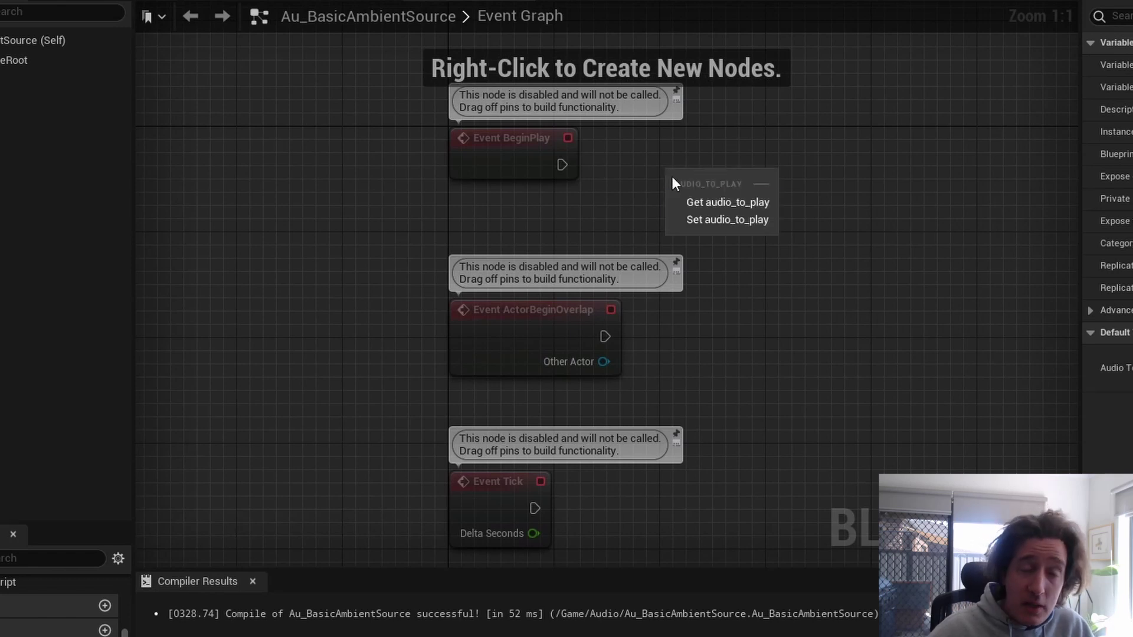
pyautogui.click(699, 202)
pyautogui.moveTo(748, 181); pyautogui.dragTo(830, 146)
pyautogui.write('play')
pyautogui.press('Up')
pyautogui.press('Up')
pyautogui.press('Up')
pyautogui.press('Up')
pyautogui.press('Up')
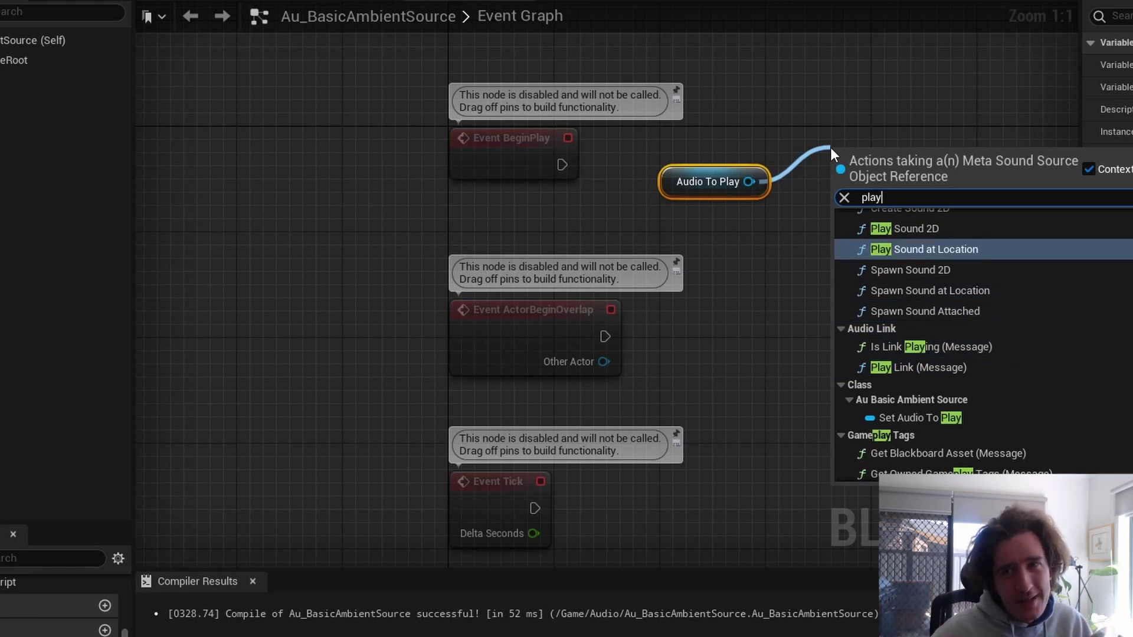
pyautogui.press('Down')
pyautogui.press('Down')
pyautogui.press('Return')
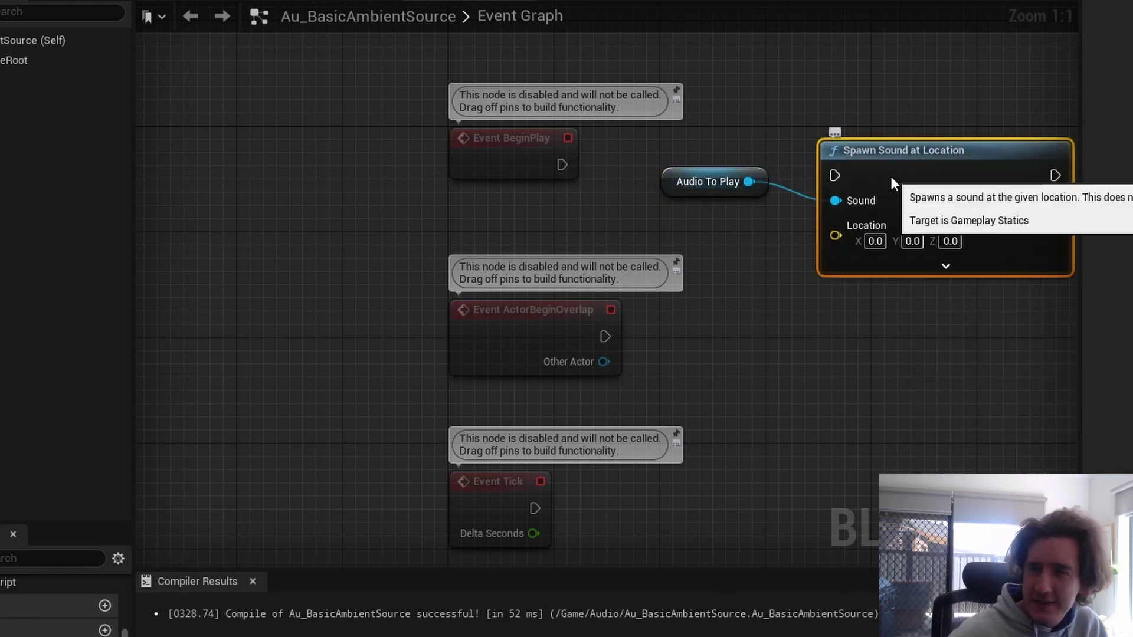
# - Run the spawn from BeginPlay with ATT_FirstSoundTest attenuation, then place the Blueprint in the level
pyautogui.moveTo(891, 176); pyautogui.dragTo(873, 147)
pyautogui.moveTo(562, 165); pyautogui.dragTo(821, 149)
pyautogui.click(929, 242)
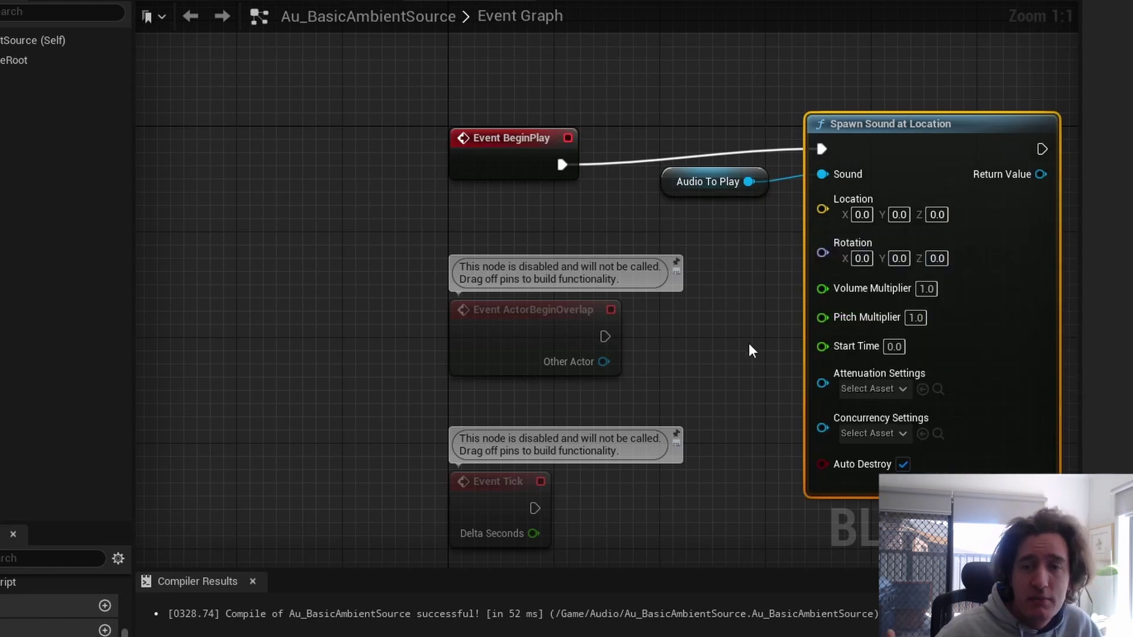
pyautogui.click(879, 389)
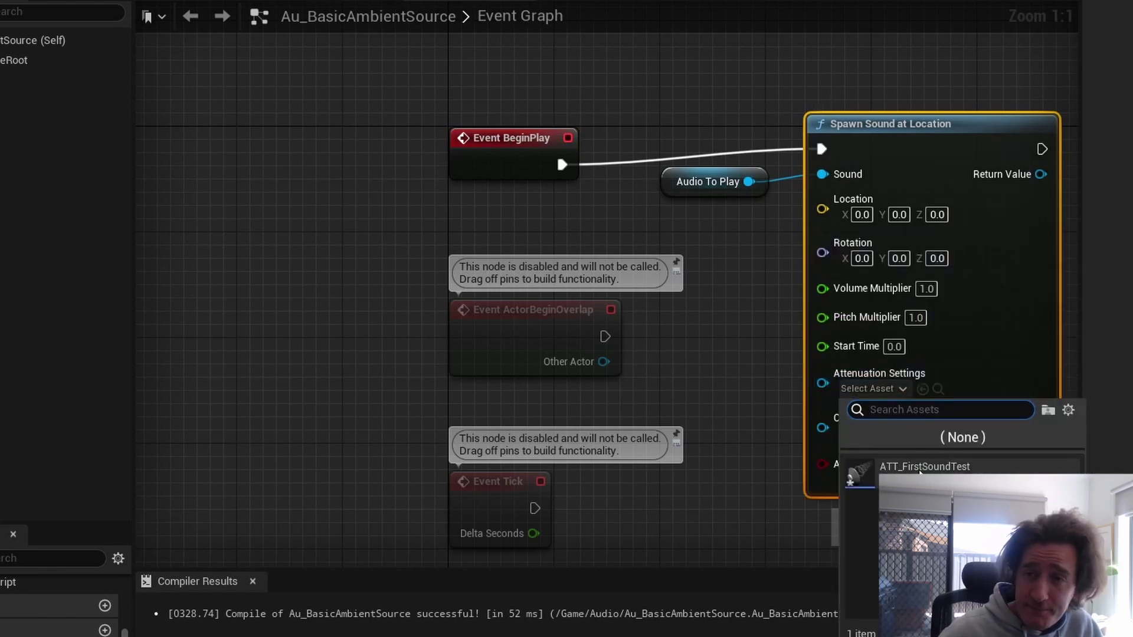
pyautogui.click(921, 467)
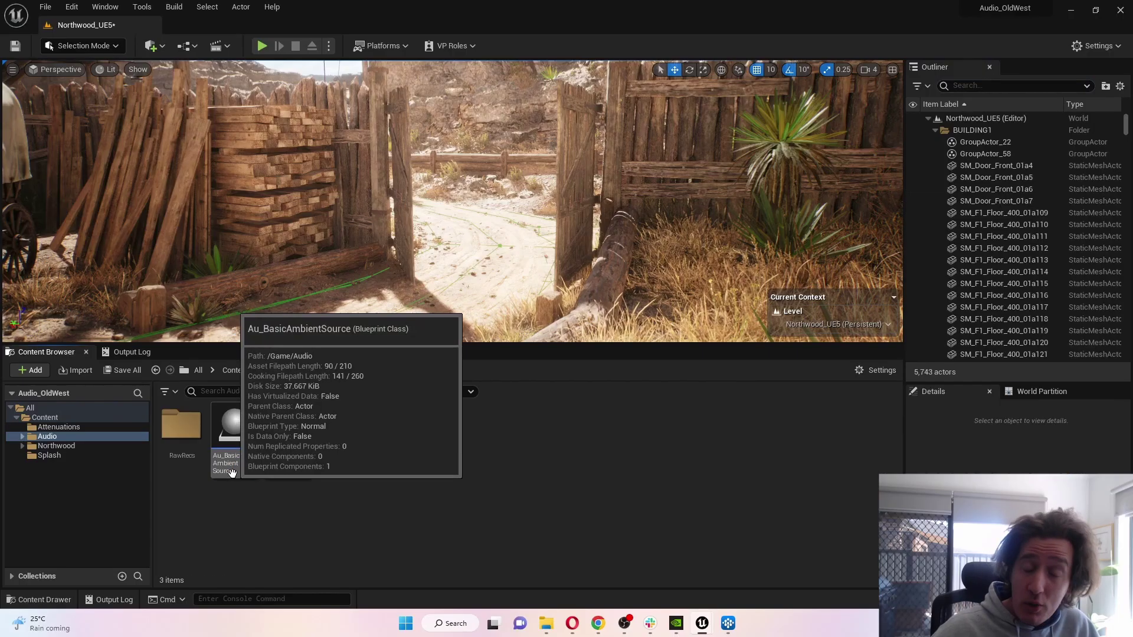
pyautogui.moveTo(231, 472); pyautogui.dragTo(491, 251)
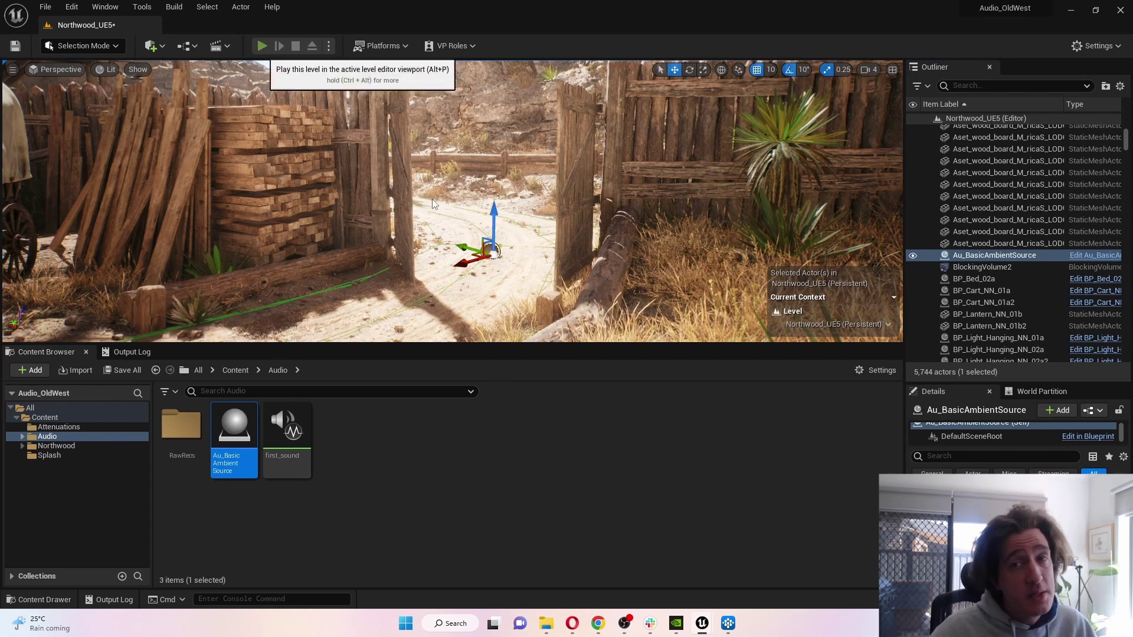
# - Frame the placed Au_BasicAmbientSource actor and pick first_sound for Audio To Play in Details
pyautogui.press('f')
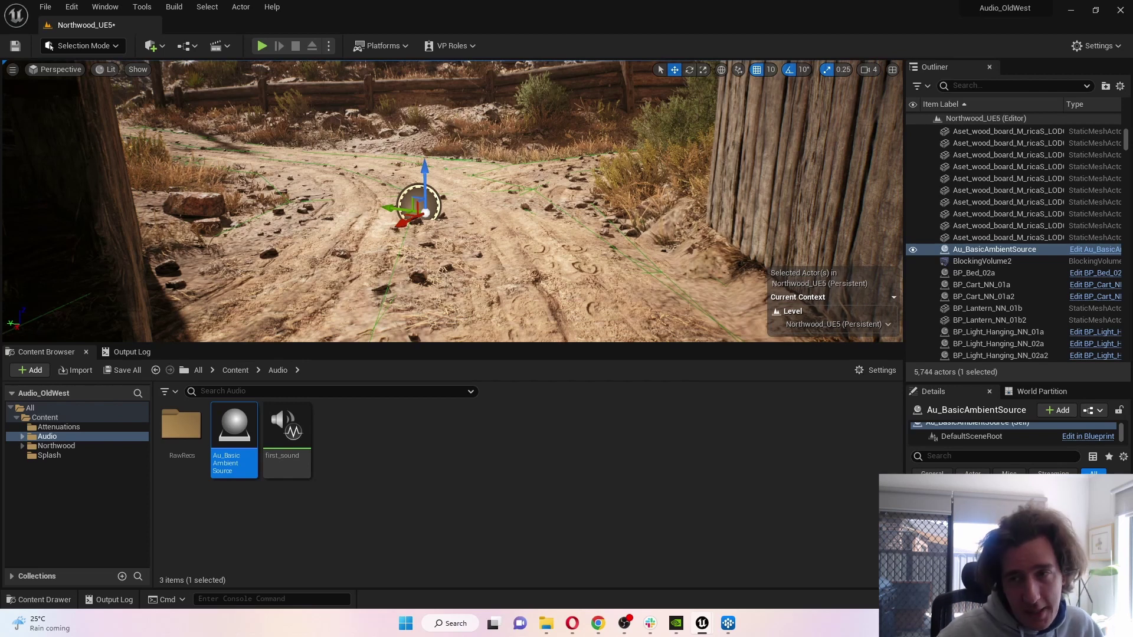
pyautogui.scroll(10, 1019, 508)
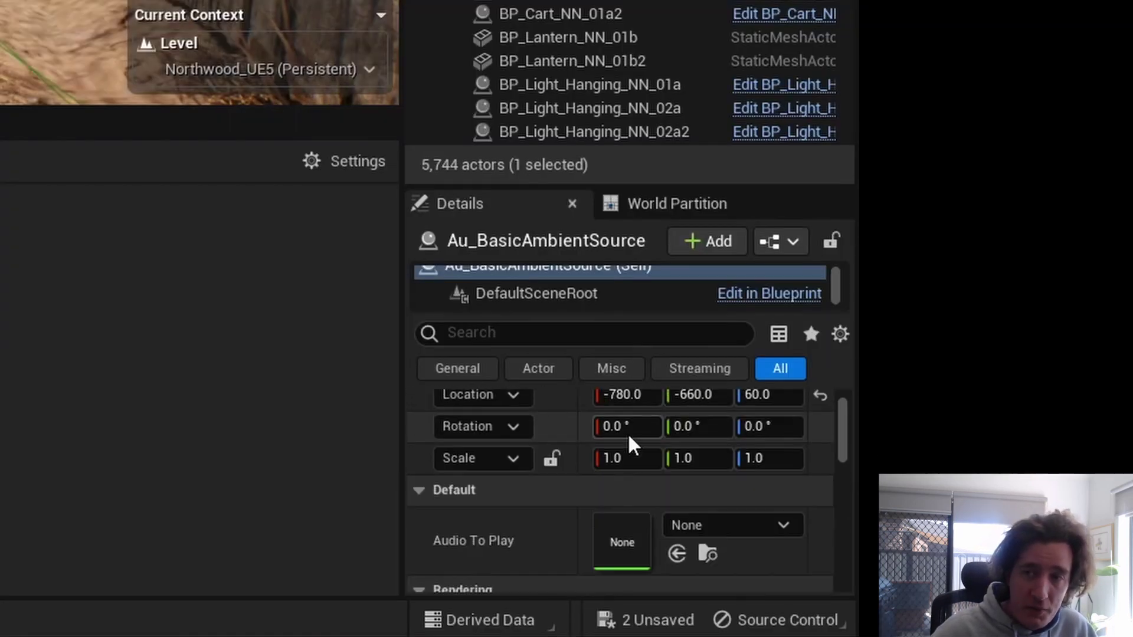
pyautogui.scroll(-1, 628, 433)
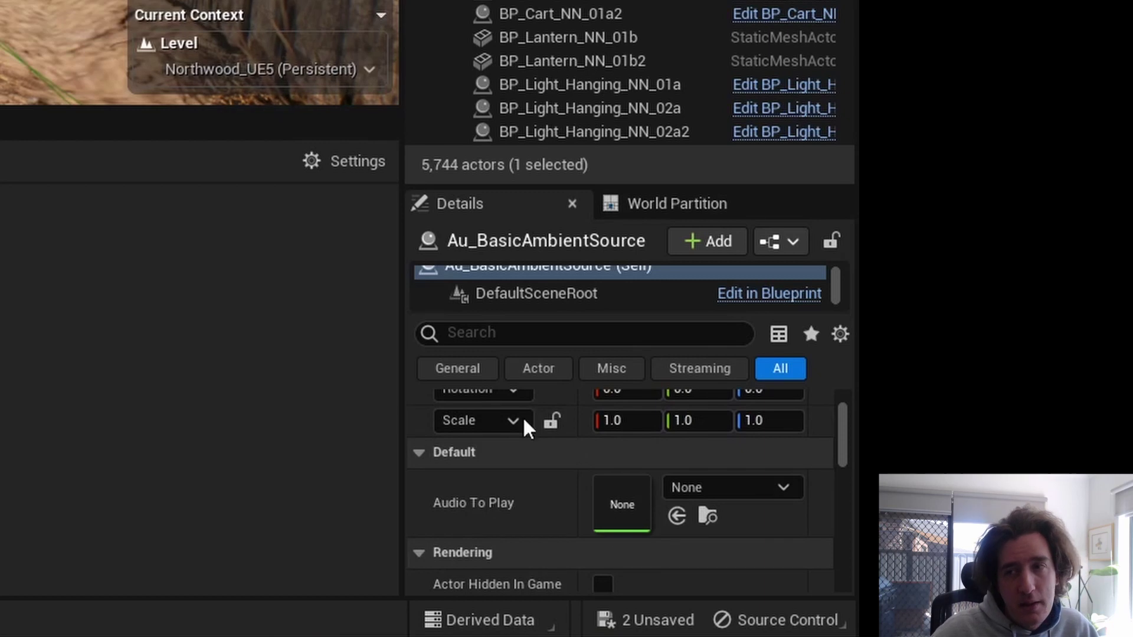
pyautogui.click(738, 489)
pyautogui.click(590, 171)
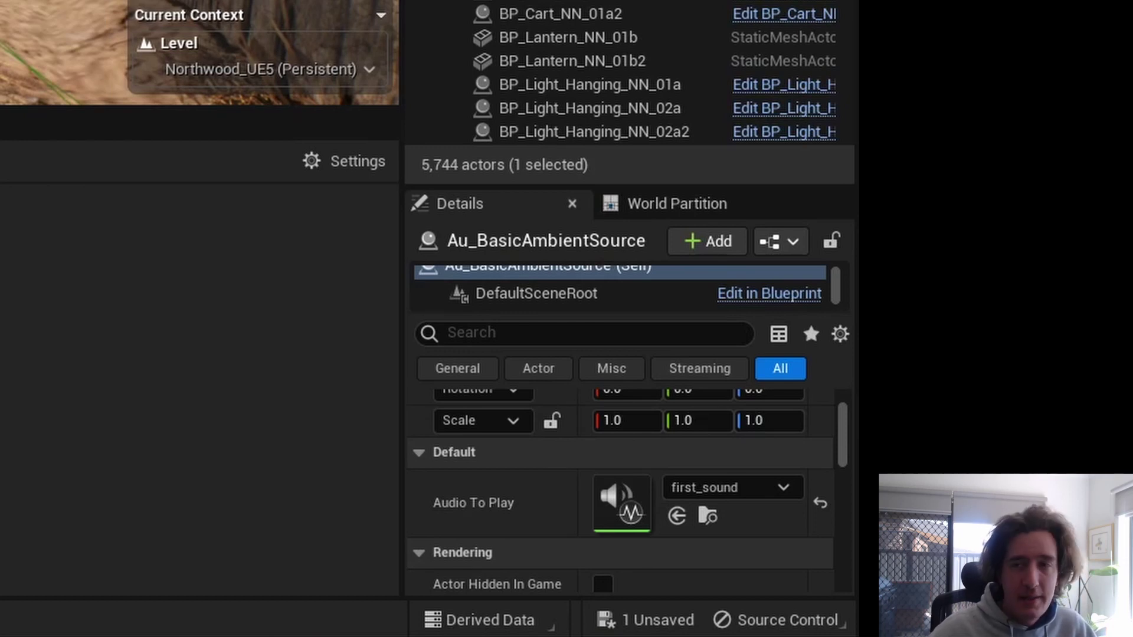
# - Play the level with au.debug.soundcues on, walk between the wagon and gate, then stop
pyautogui.hotkey('alt', 'p')
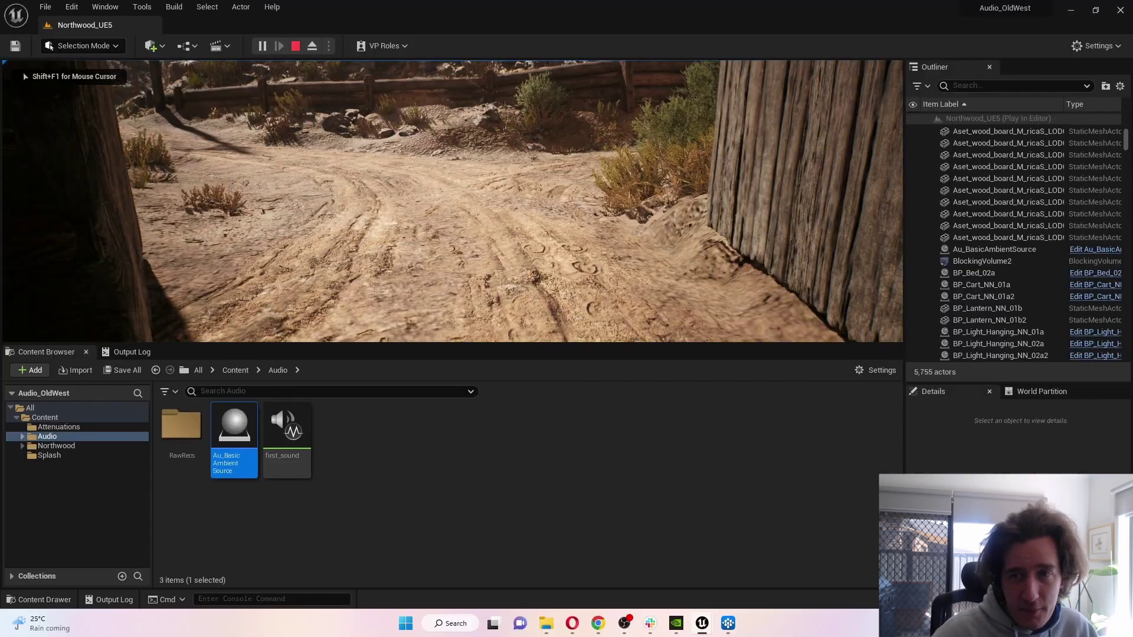
pyautogui.press('`')
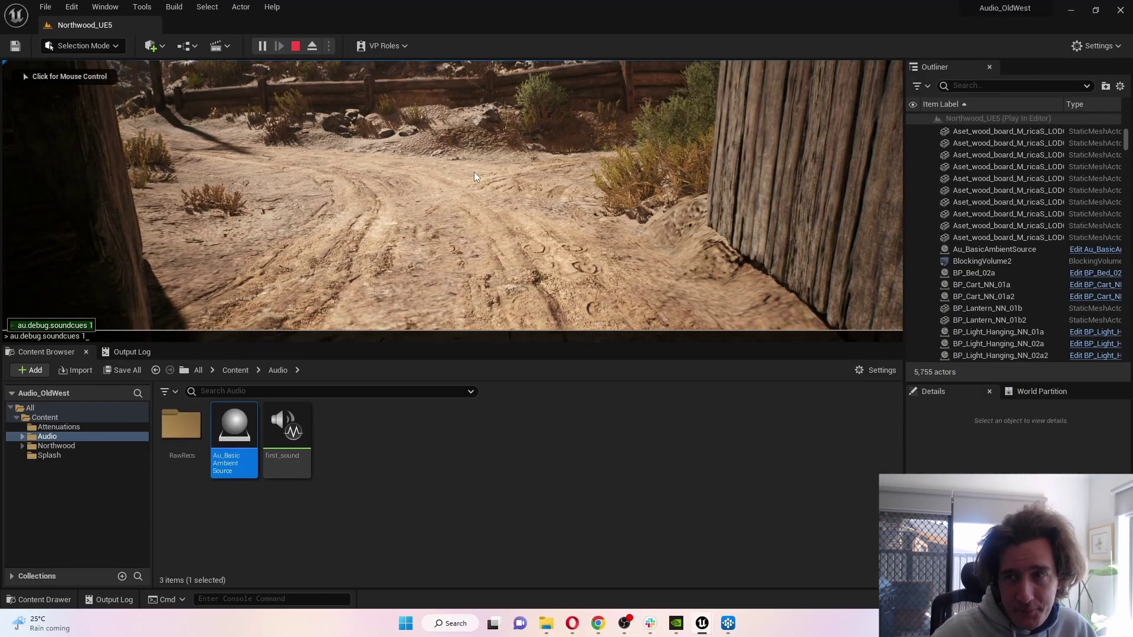
pyautogui.press('Return')
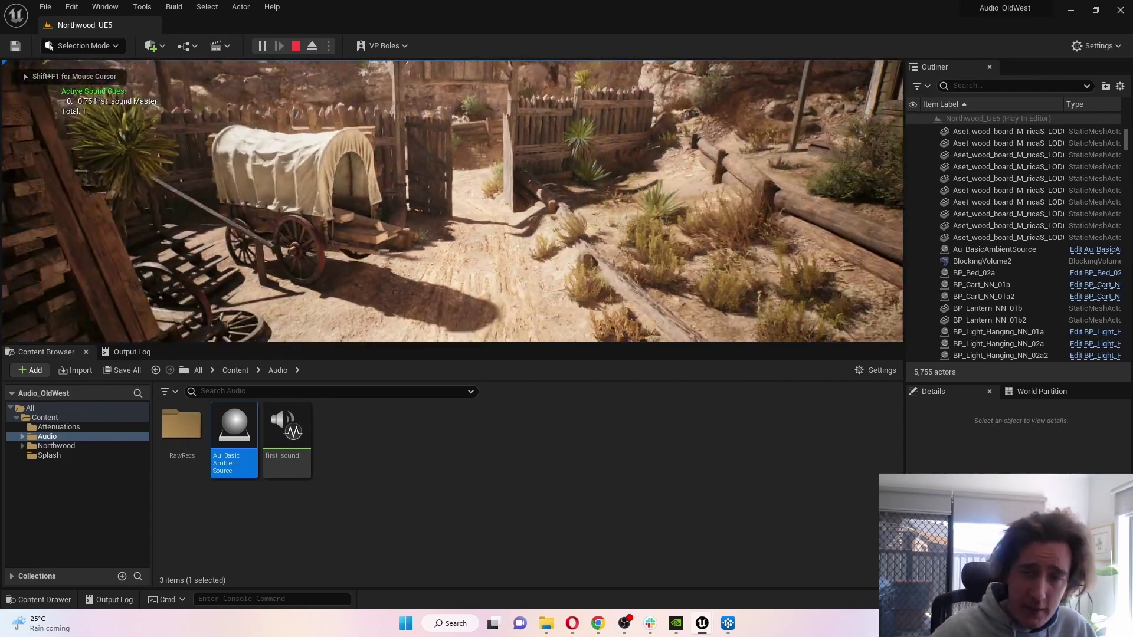
pyautogui.press('s')
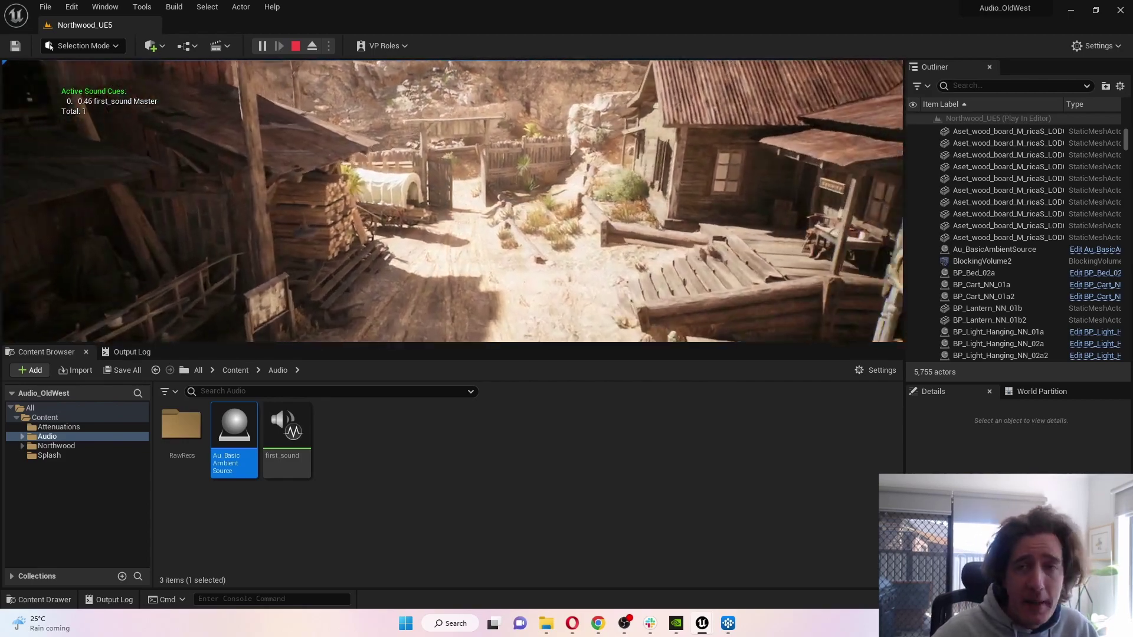
pyautogui.press('w')
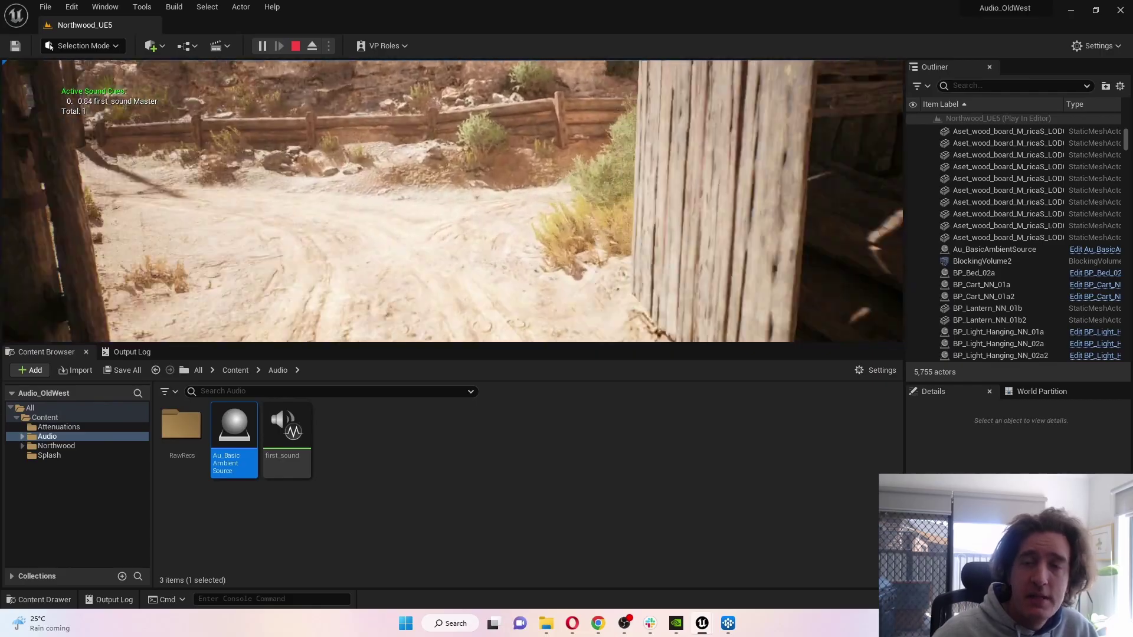
pyautogui.press('w')
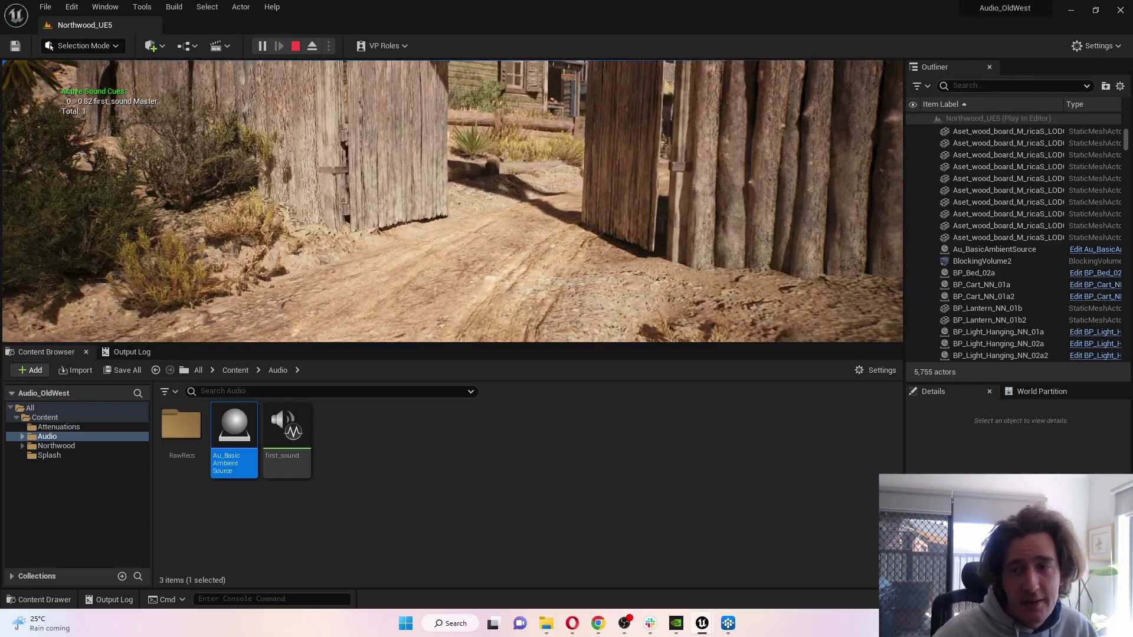
pyautogui.press('s')
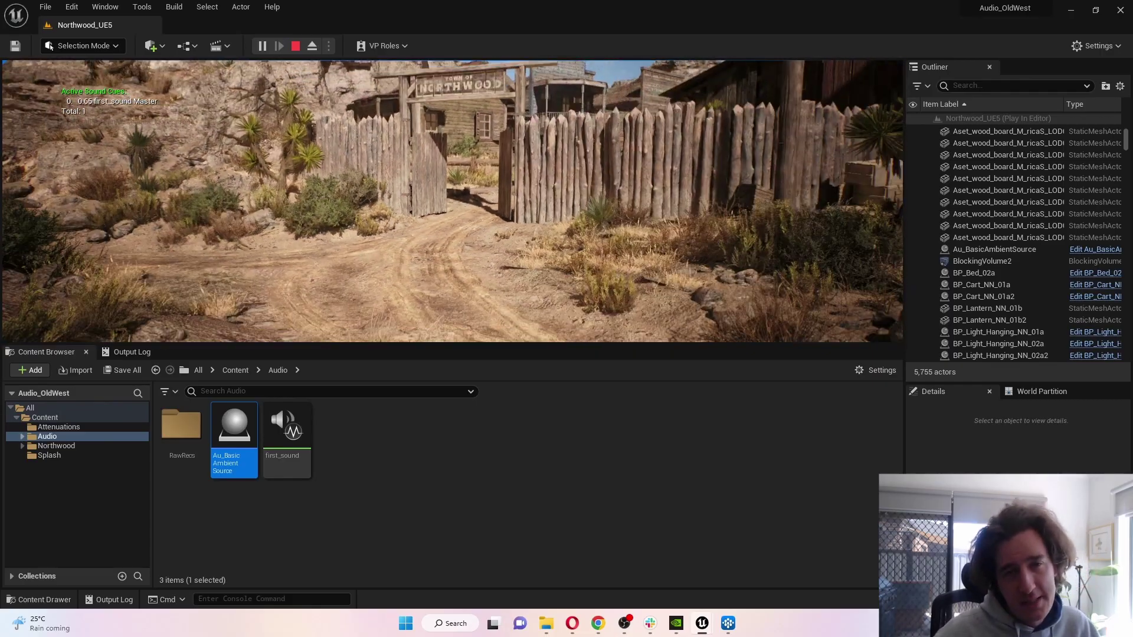
pyautogui.press('w')
pyautogui.press('Escape')
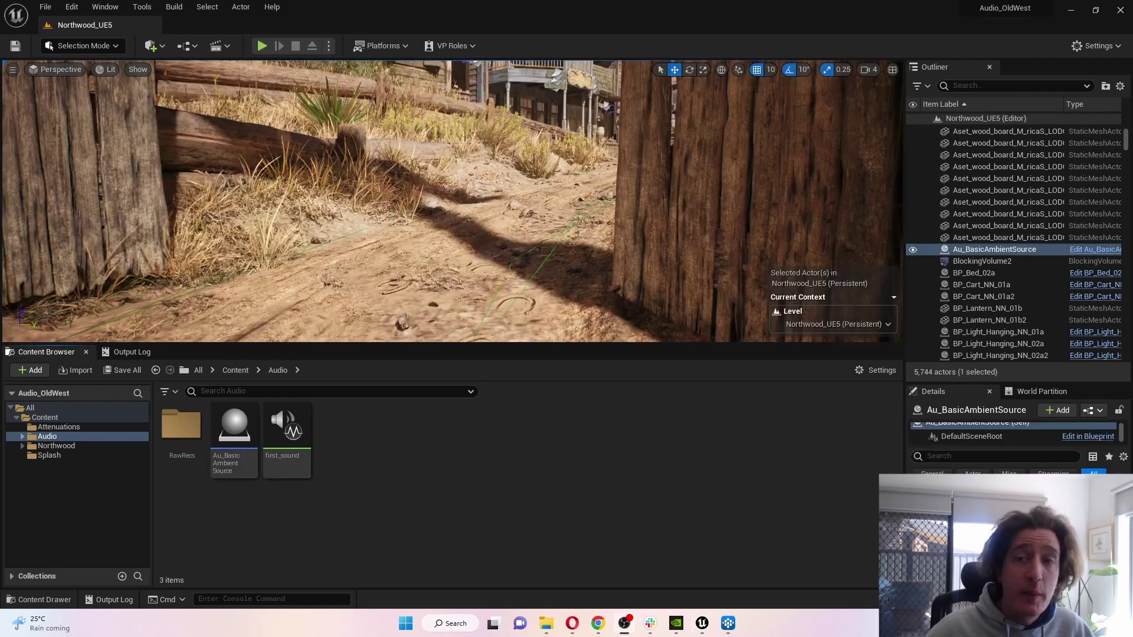
# - Rewire BeginPlay to Spawn Sound at Location and promote its returned audio component to a variable
pyautogui.doubleClick(236, 466)
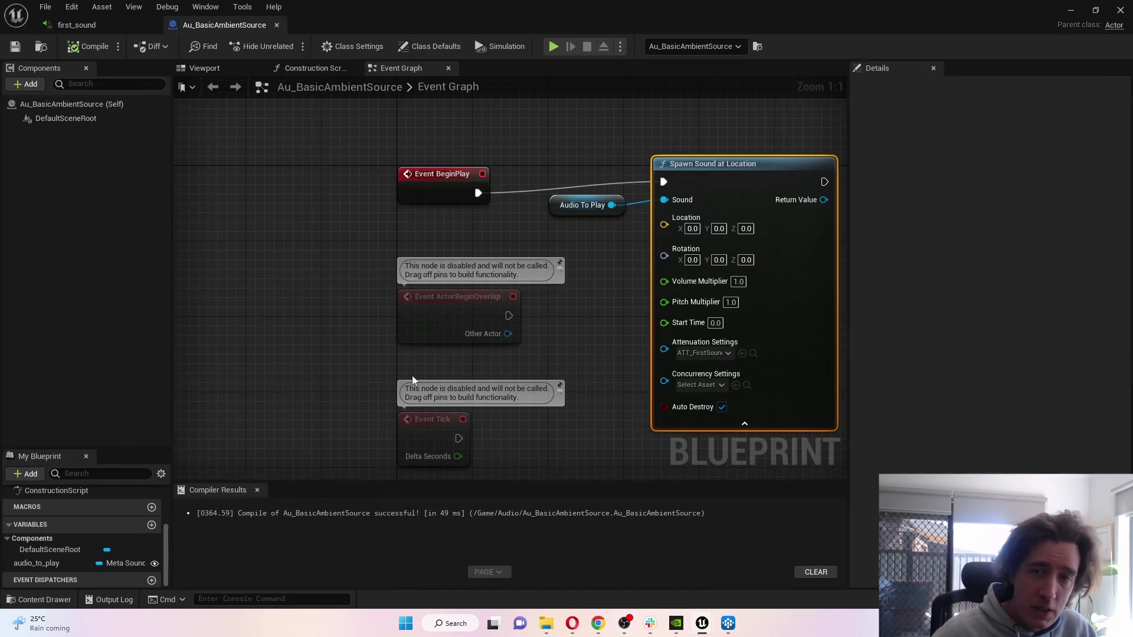
pyautogui.rightClick(478, 193)
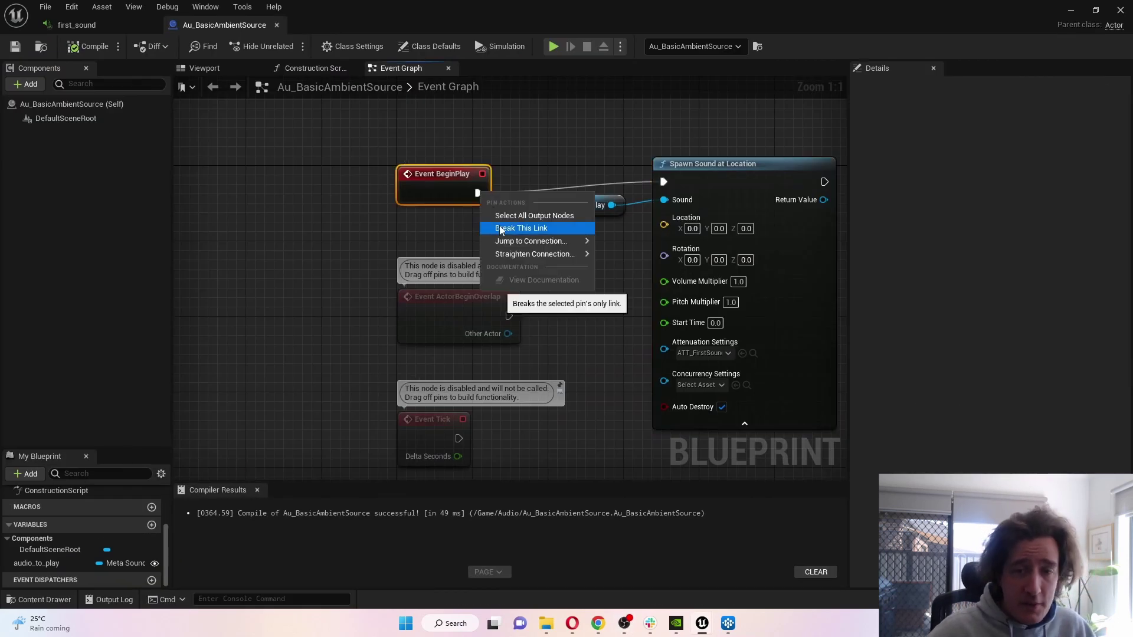
pyautogui.click(501, 229)
pyautogui.moveTo(593, 336); pyautogui.dragTo(477, 311, button='right')
pyautogui.moveTo(359, 162); pyautogui.dragTo(544, 150)
pyautogui.click(620, 393)
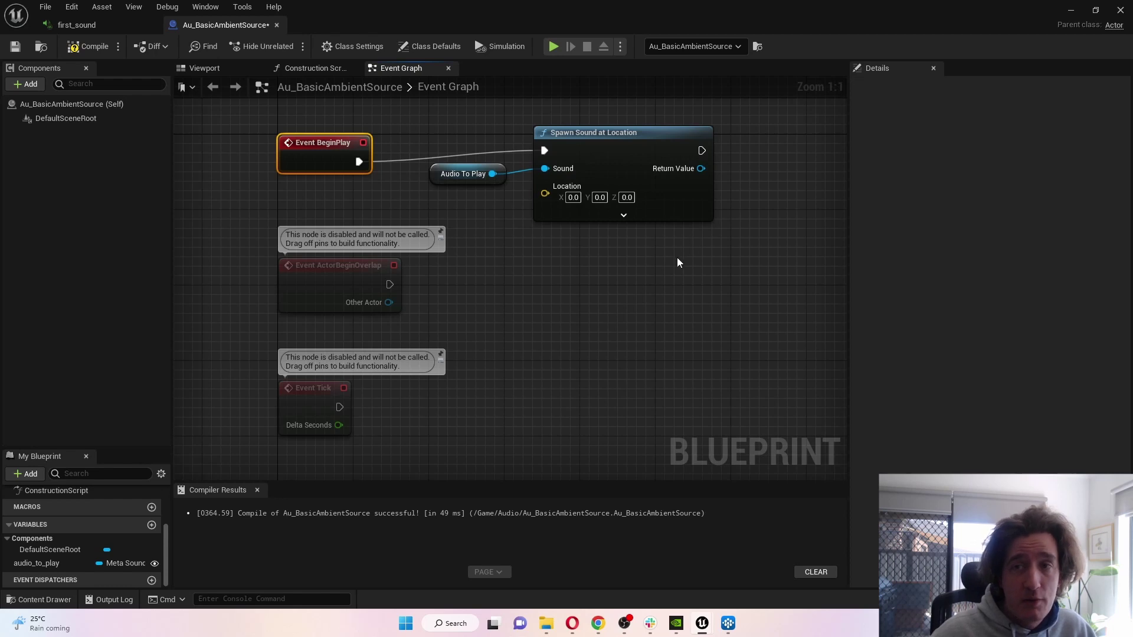
pyautogui.moveTo(677, 262); pyautogui.dragTo(647, 289, button='right')
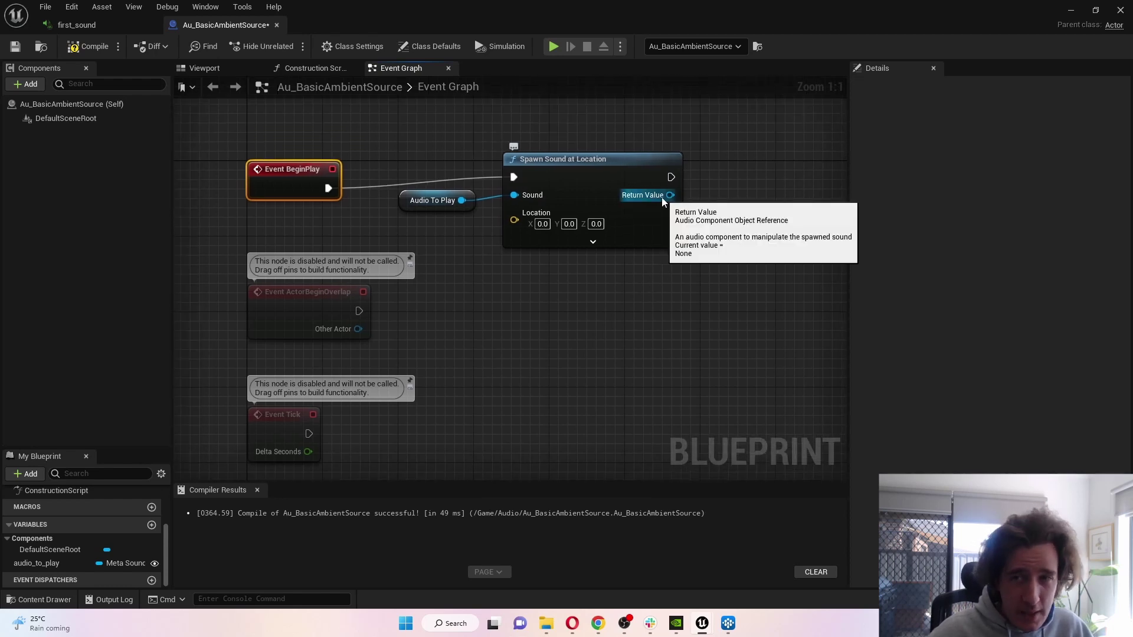
pyautogui.moveTo(662, 200); pyautogui.dragTo(713, 197)
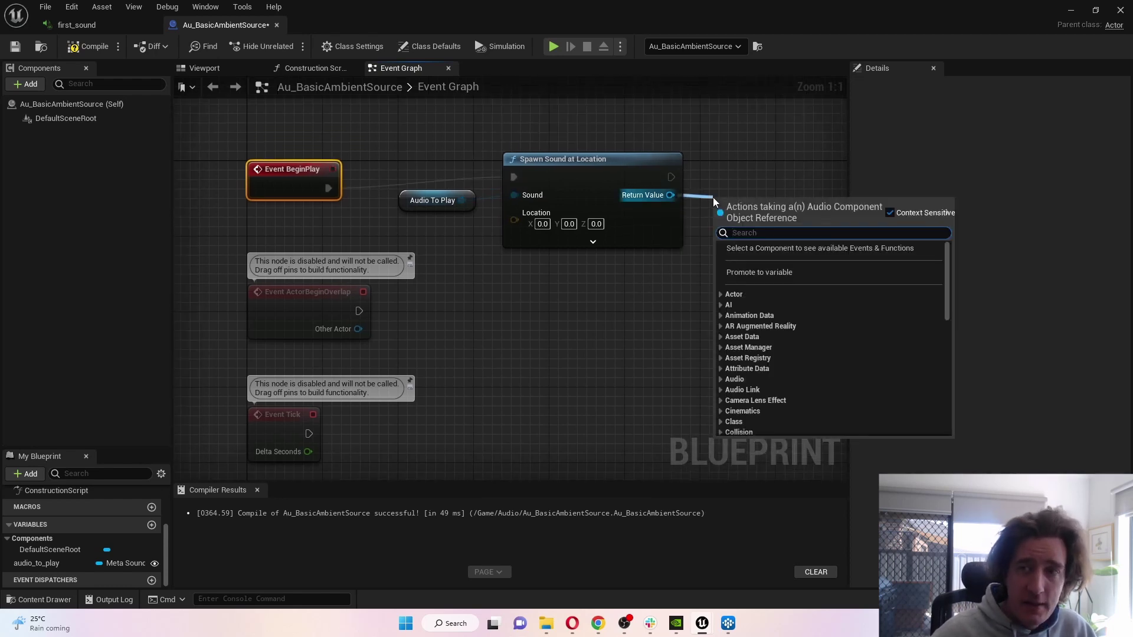
pyautogui.click(757, 273)
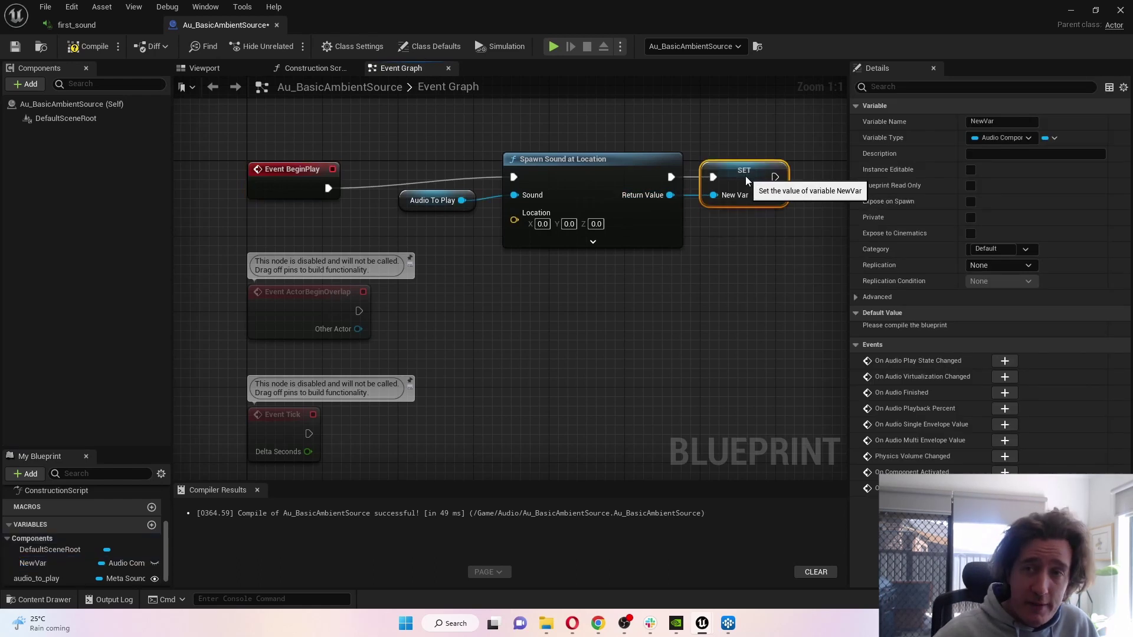
# - Rename the new variable to sound_source and add a getter for it in the graph
pyautogui.doubleClick(53, 563)
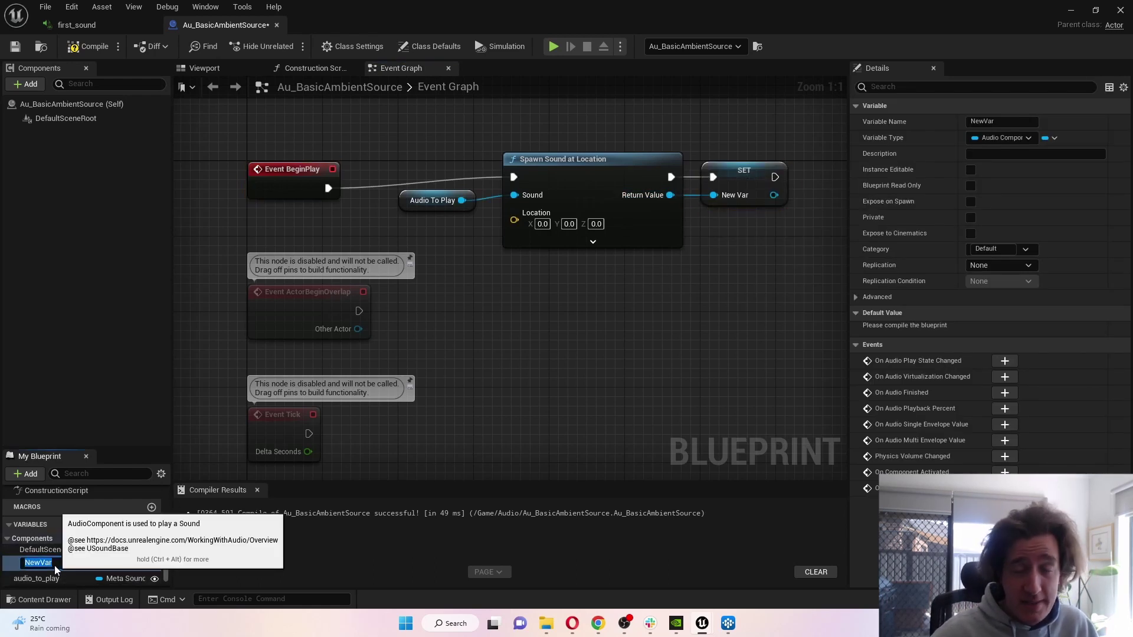
pyautogui.write('sound_source')
pyautogui.press('Return')
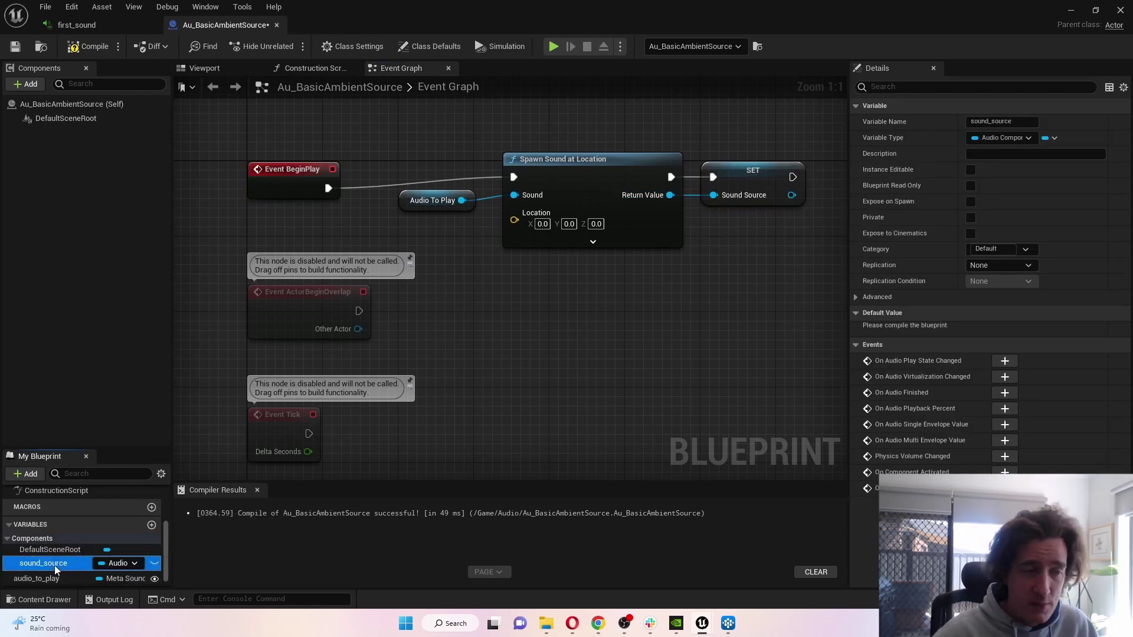
pyautogui.moveTo(54, 565); pyautogui.dragTo(554, 328)
pyautogui.click(504, 364)
# - Add a Play node on sound_source and wire Event ActorBeginOverlap into it
pyautogui.write('playt')
pyautogui.press('BackSpace')
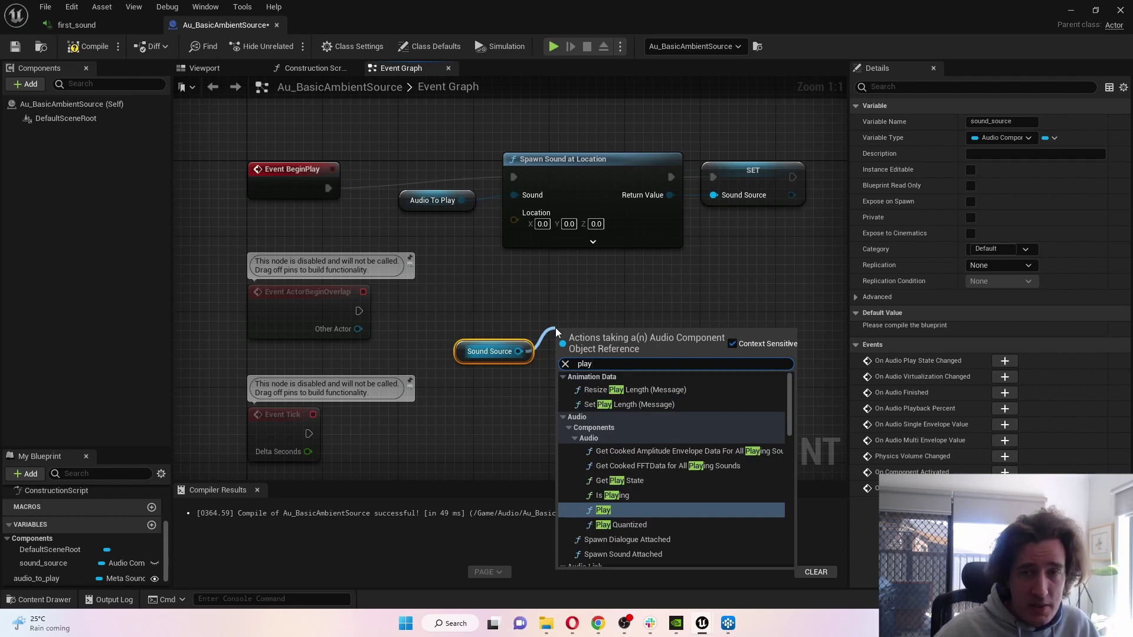
pyautogui.press('Return')
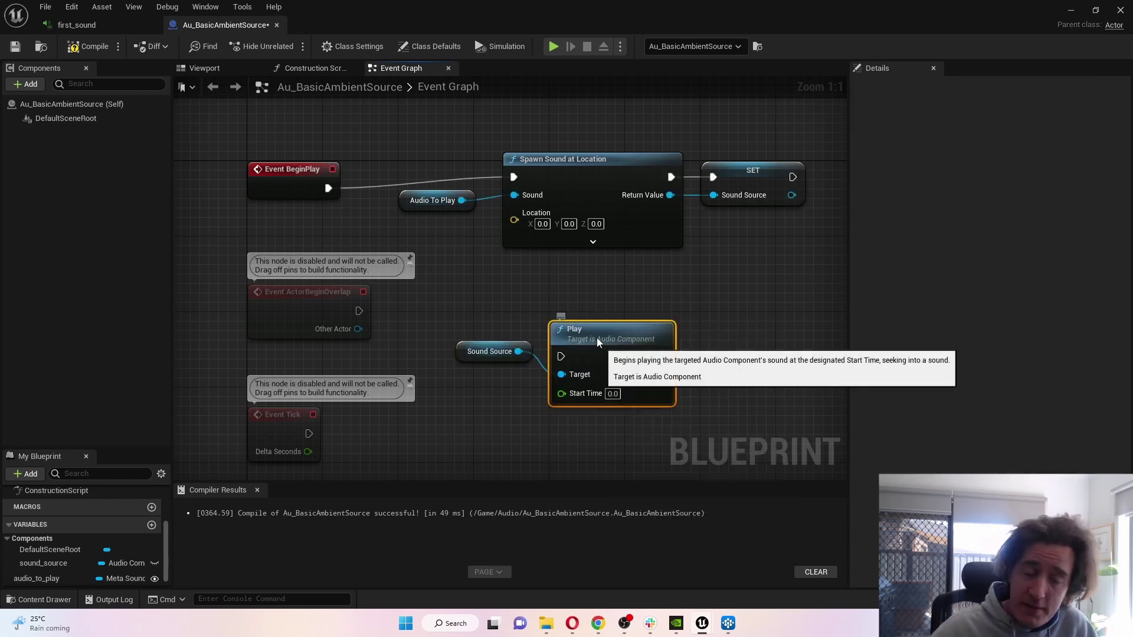
pyautogui.moveTo(593, 330); pyautogui.dragTo(593, 306)
pyautogui.moveTo(358, 309); pyautogui.dragTo(551, 319)
pyautogui.click(493, 449)
pyautogui.moveTo(493, 449); pyautogui.dragTo(487, 426, button='right')
# - Add an Event ActorEndOverlap node, delete Event Tick, and move the new event into its spot
pyautogui.rightClick(482, 432)
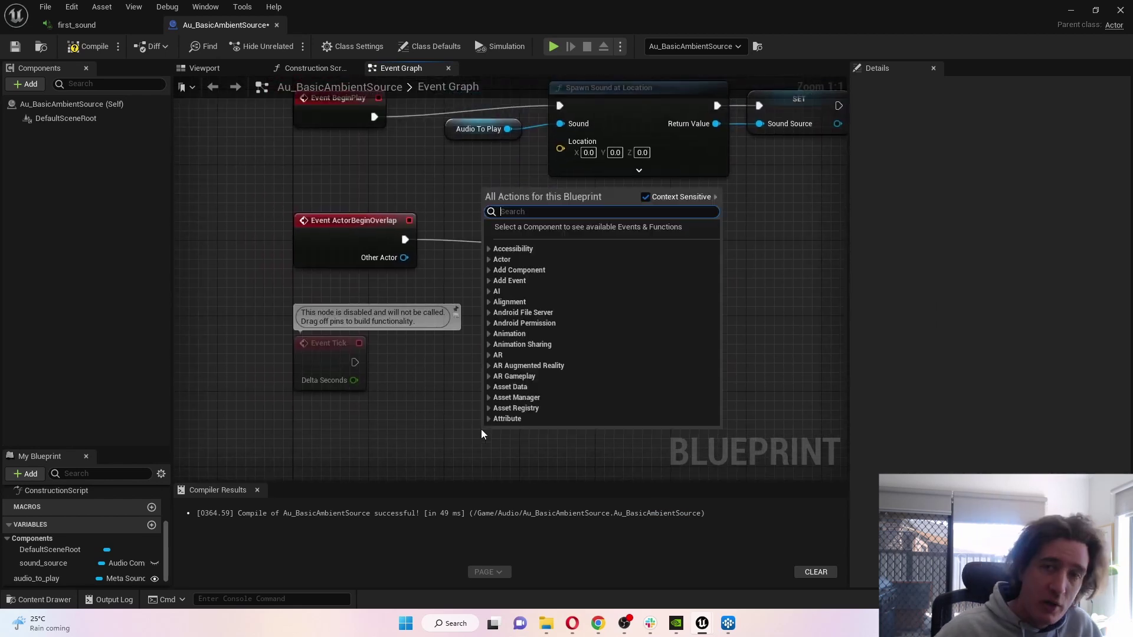
pyautogui.write('event actor')
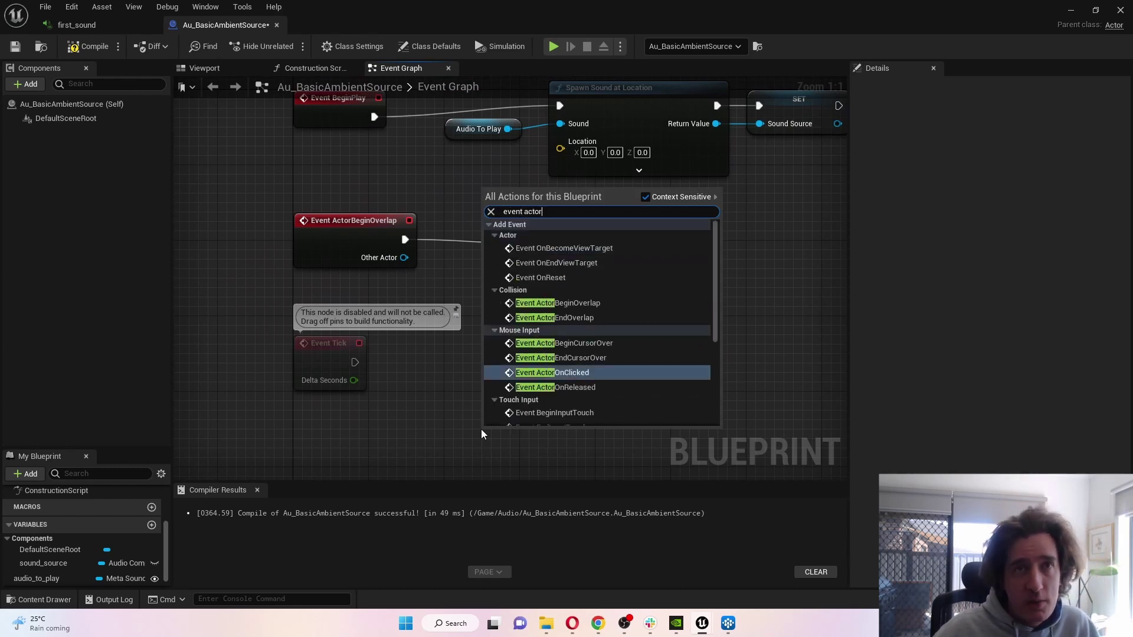
pyautogui.write(' lea')
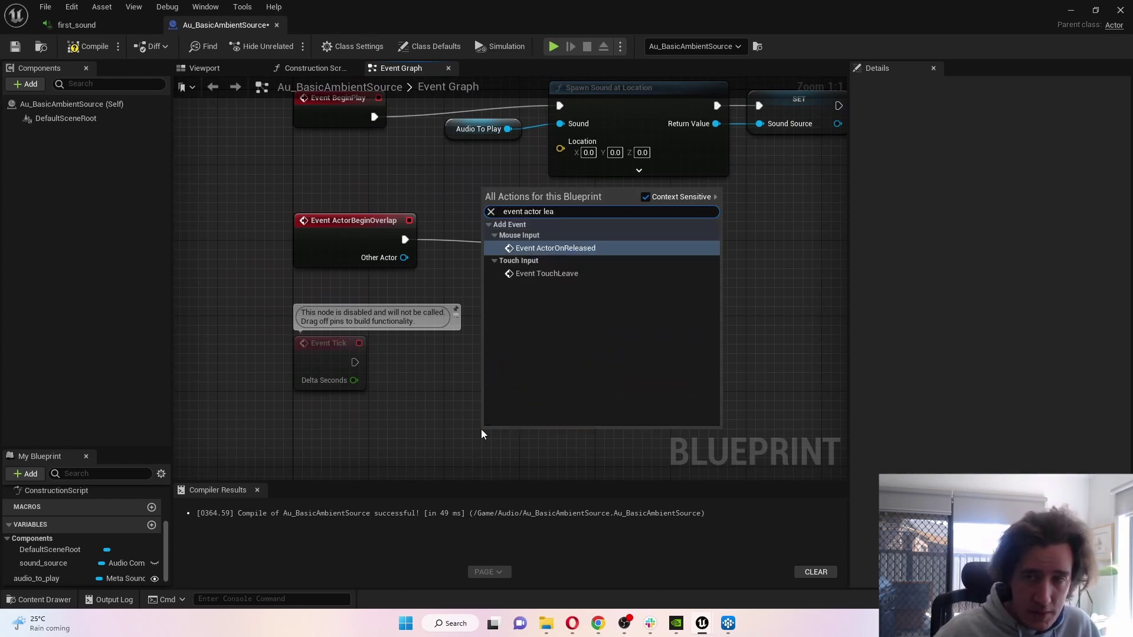
pyautogui.press('BackSpace')
pyautogui.press('BackSpace')
pyautogui.press('BackSpace')
pyautogui.write('overl')
pyautogui.press('Return')
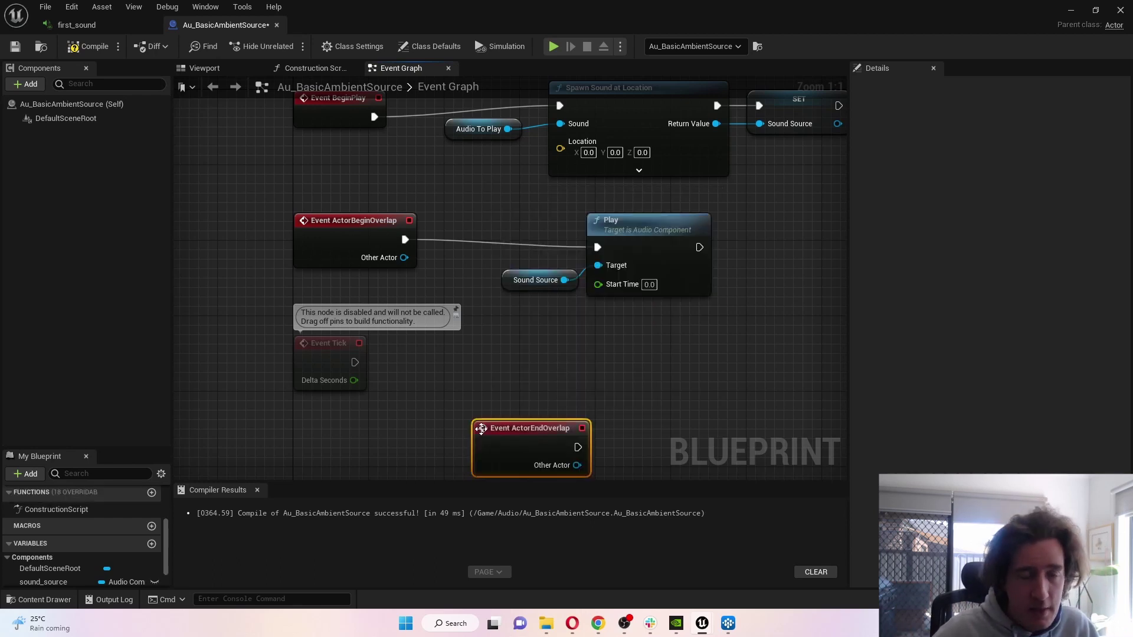
pyautogui.click(365, 366)
pyautogui.press('Delete')
pyautogui.moveTo(534, 441); pyautogui.dragTo(353, 385)
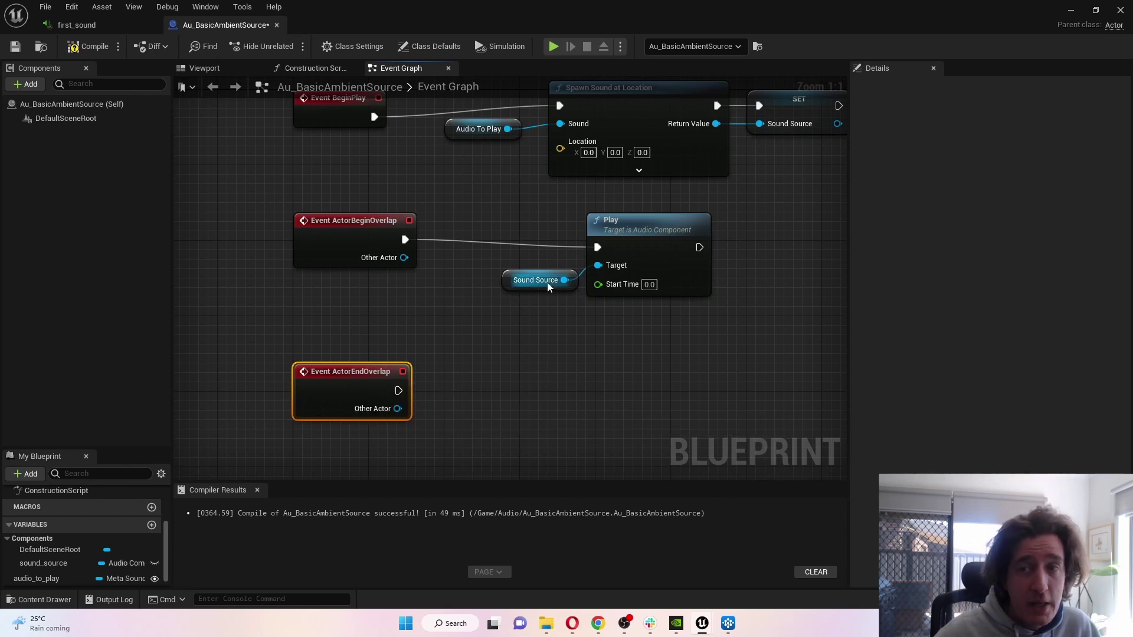
pyautogui.moveTo(564, 279); pyautogui.dragTo(585, 401)
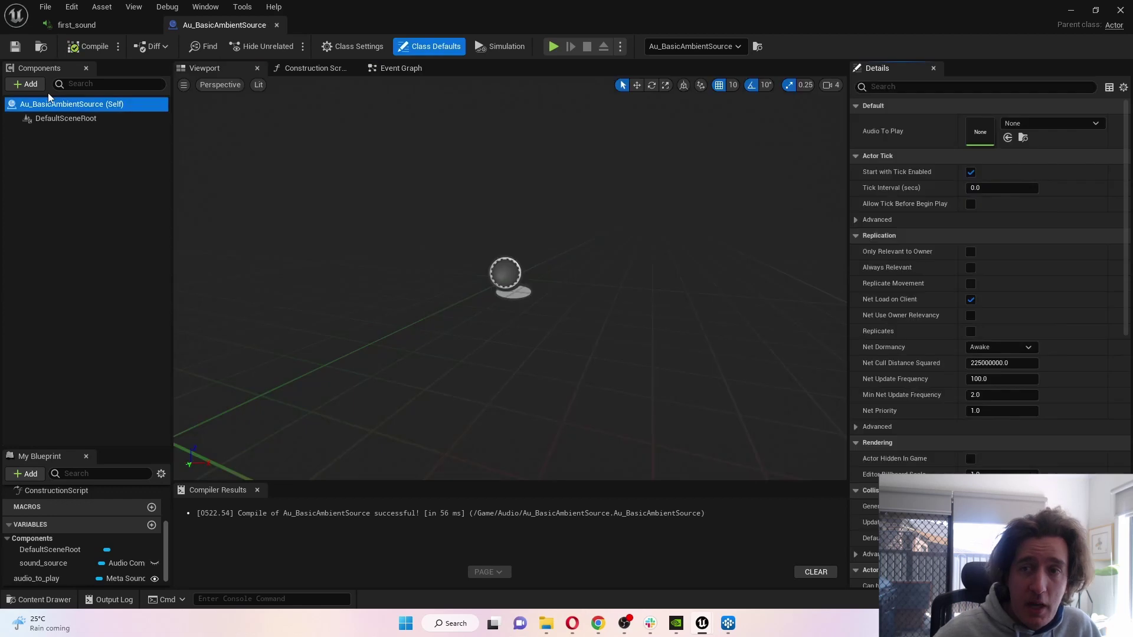
pyautogui.click(31, 86)
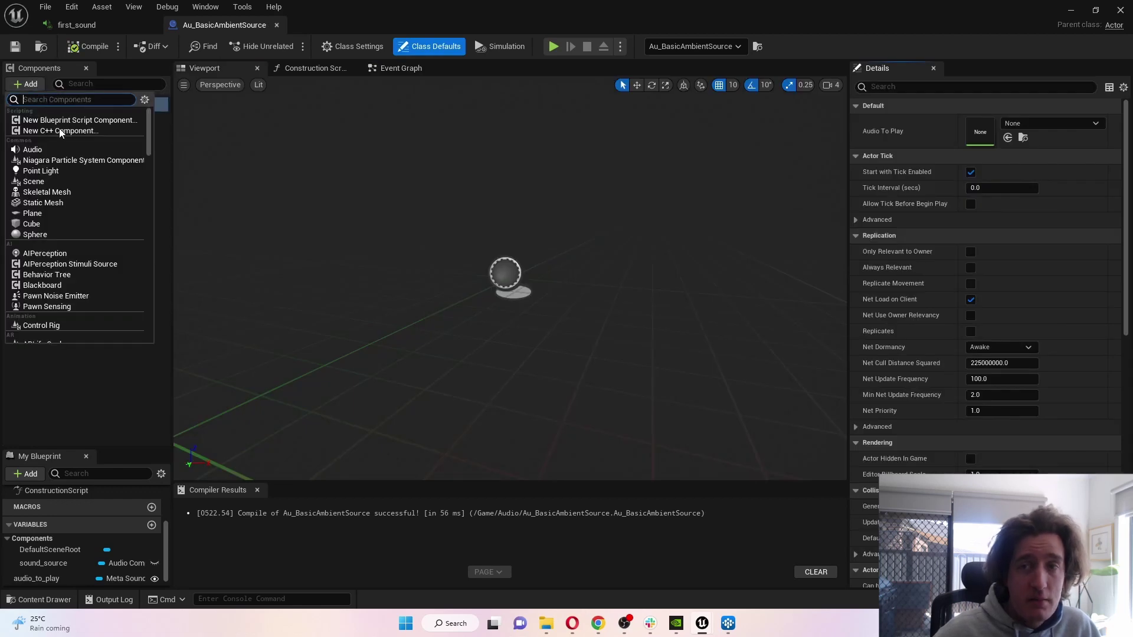
# - Add a Sphere component with gravity disabled and the OverlapAll collision preset
pyautogui.click(62, 235)
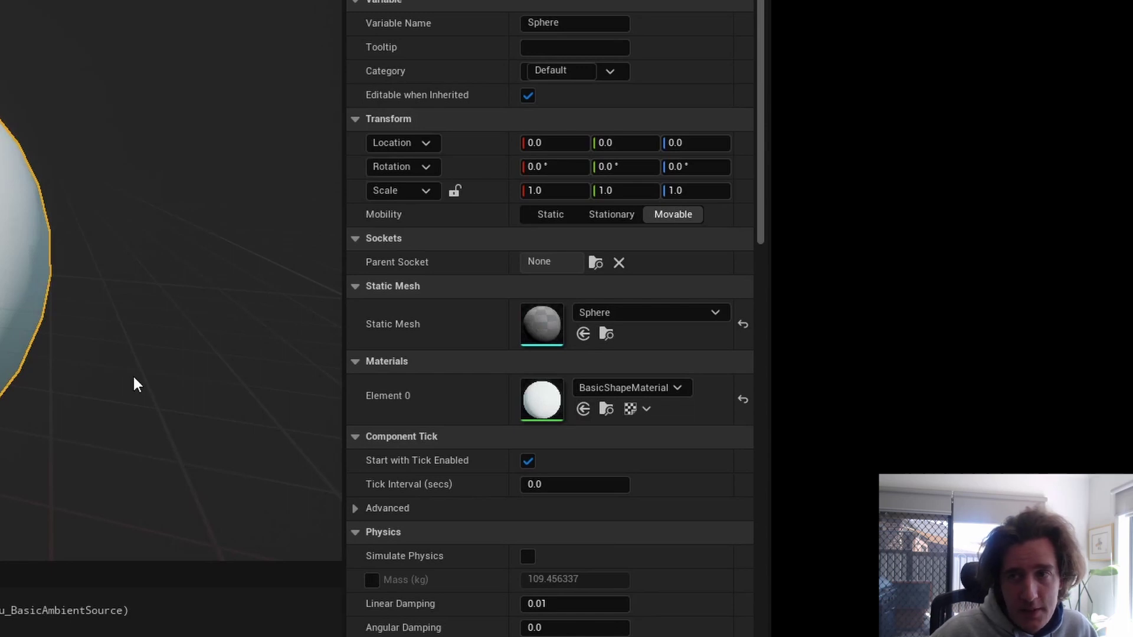
pyautogui.scroll(-2, 506, 475)
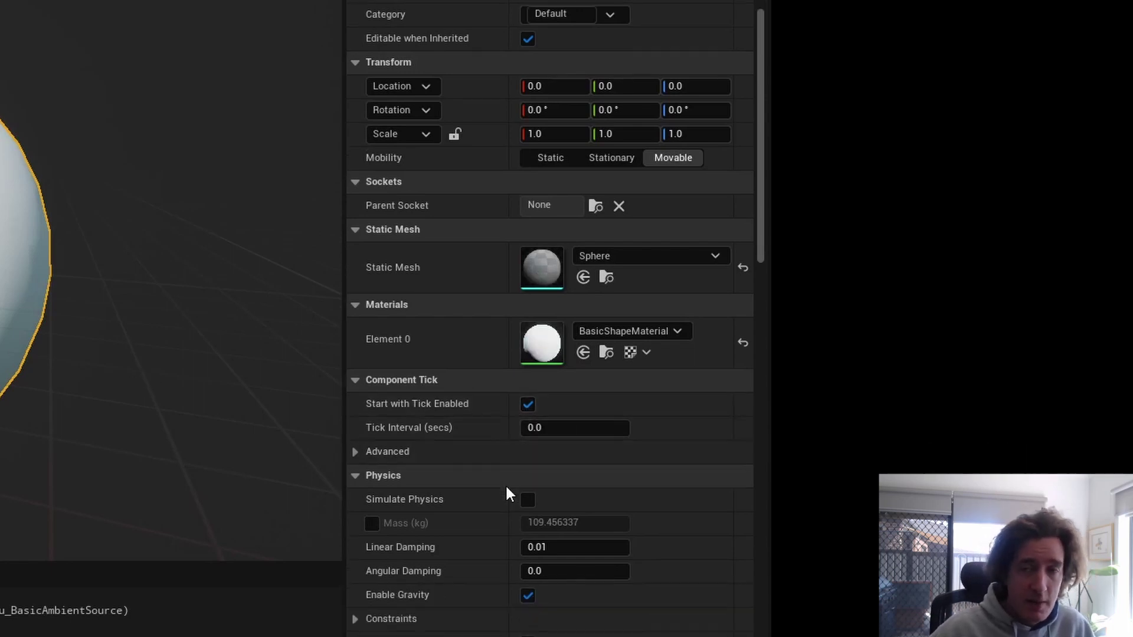
pyautogui.click(531, 596)
pyautogui.scroll(-6, 461, 599)
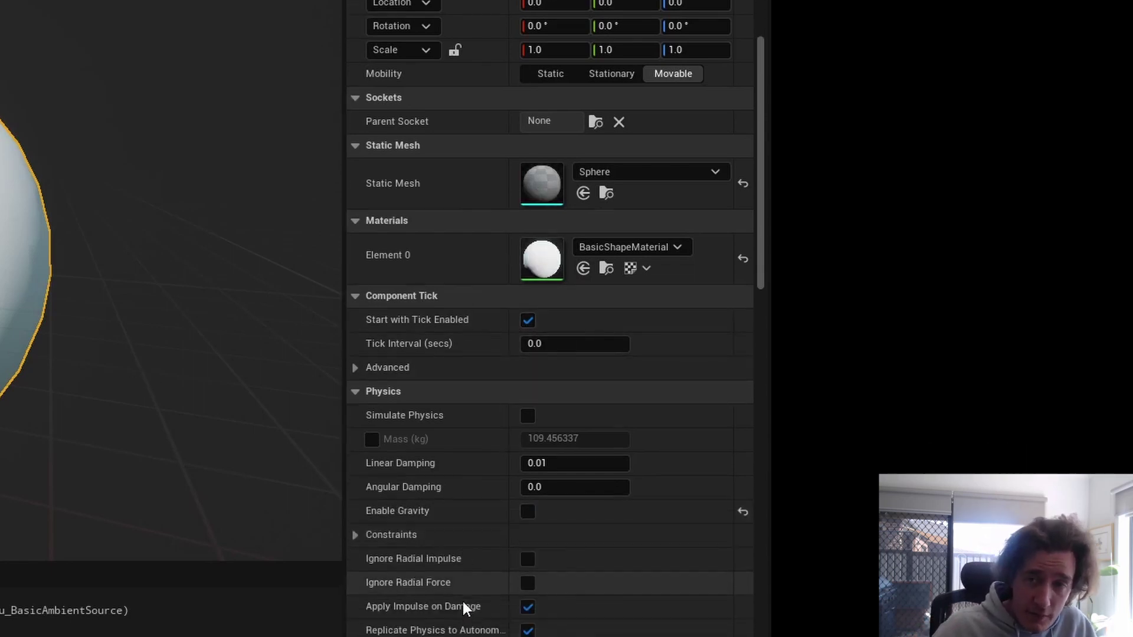
pyautogui.scroll(-4, 458, 565)
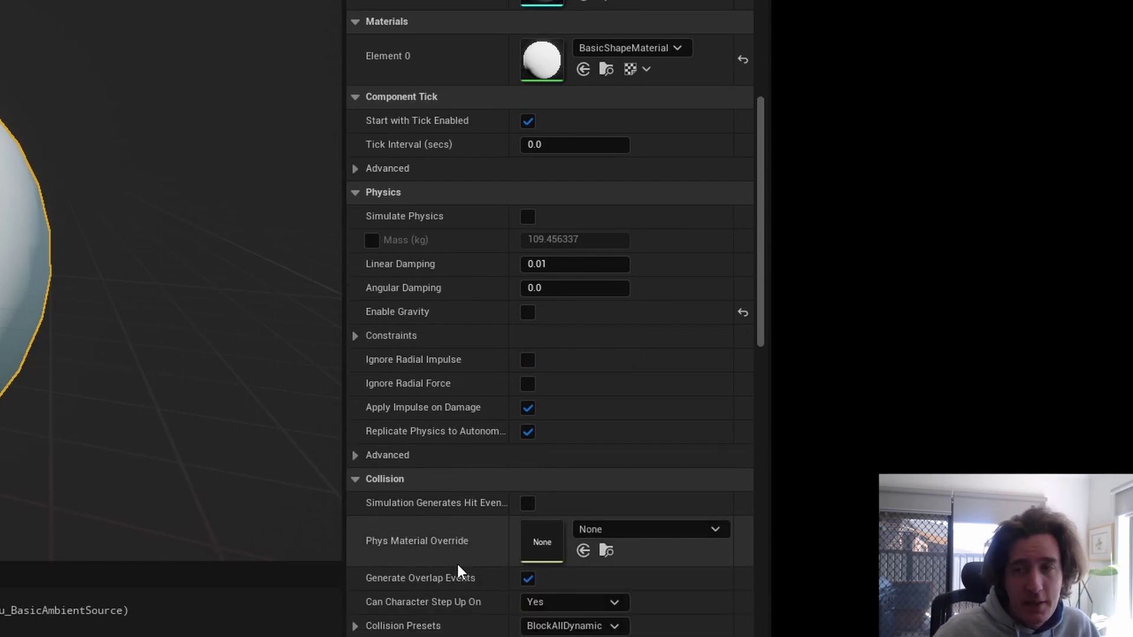
pyautogui.scroll(-4, 458, 564)
pyautogui.click(577, 515)
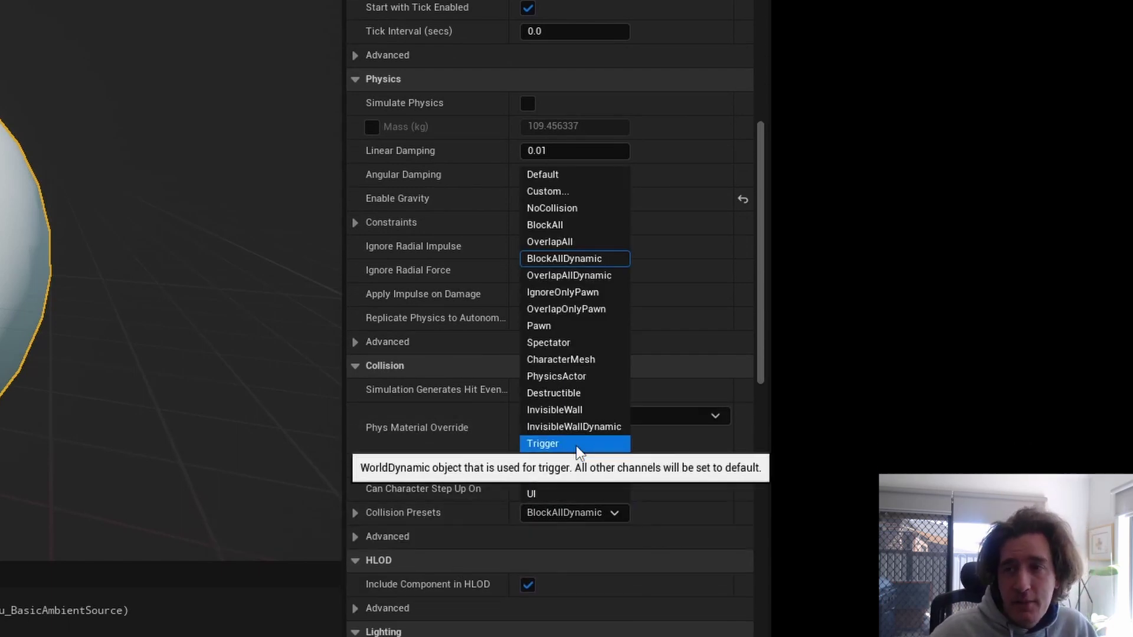
pyautogui.click(564, 242)
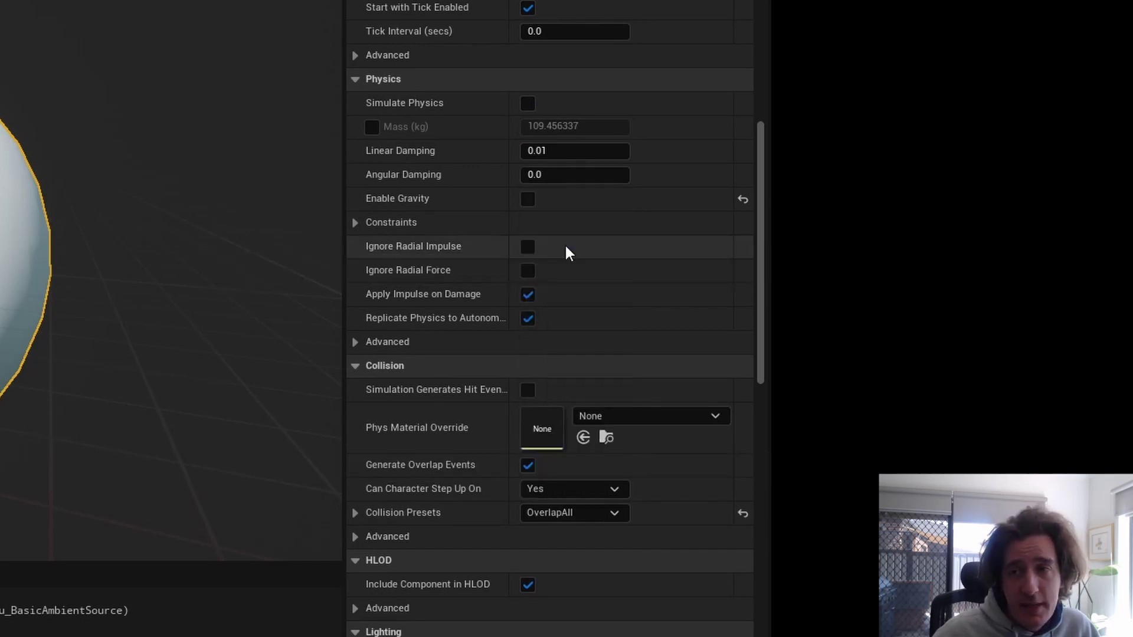
# - Scale the sphere to 5 on X, Y and Z
pyautogui.scroll(10, 455, 325)
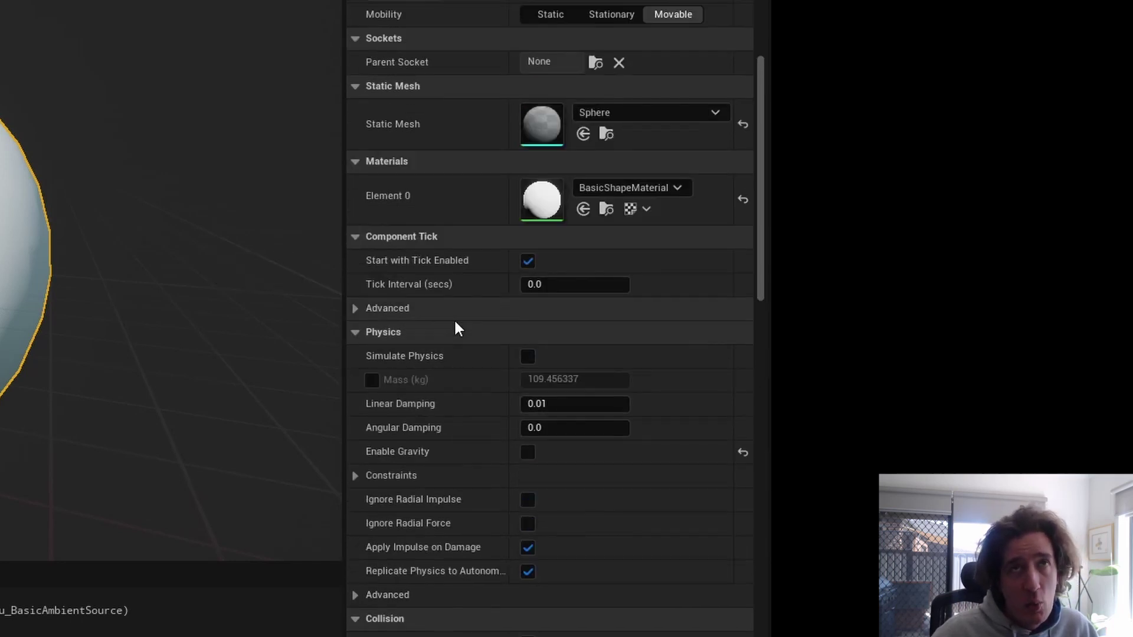
pyautogui.click(563, 188)
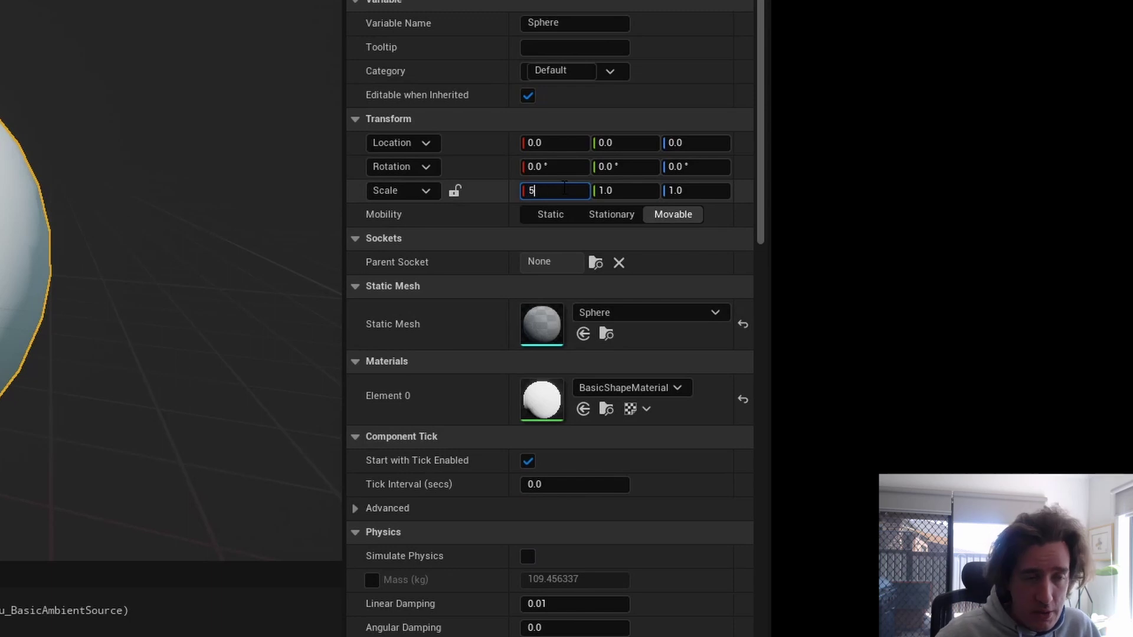
pyautogui.write('5')
pyautogui.press('Tab')
pyautogui.write('5')
pyautogui.press('Tab')
pyautogui.write('5')
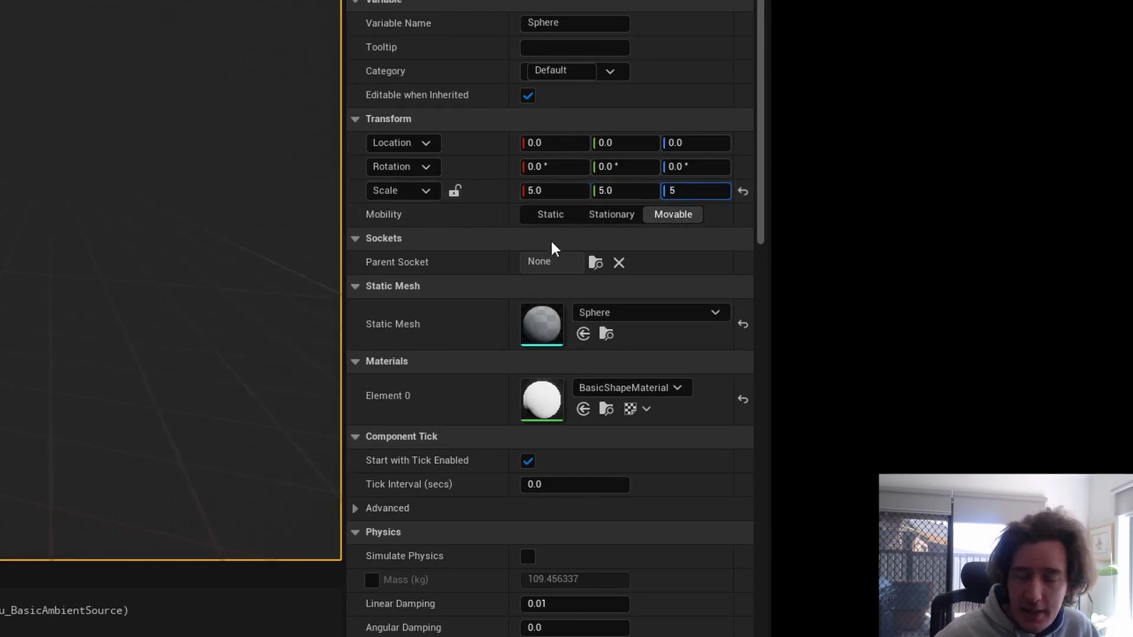
pyautogui.press('Return')
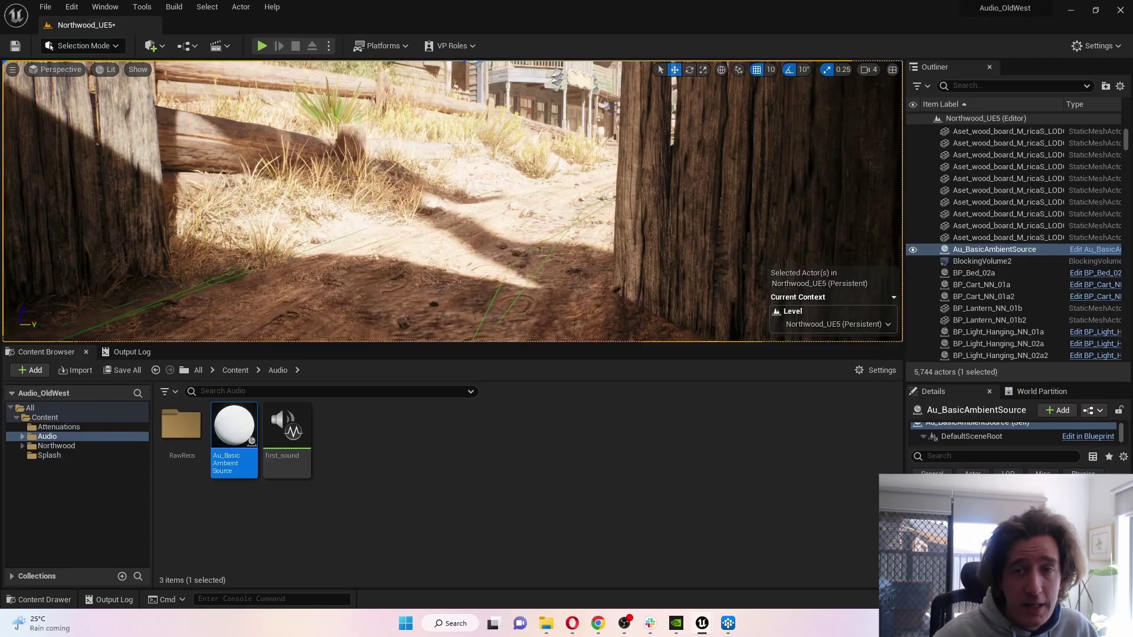
# - Frame the enlarged sphere, play the level walking forward into it, then stop playing
pyautogui.press('f')
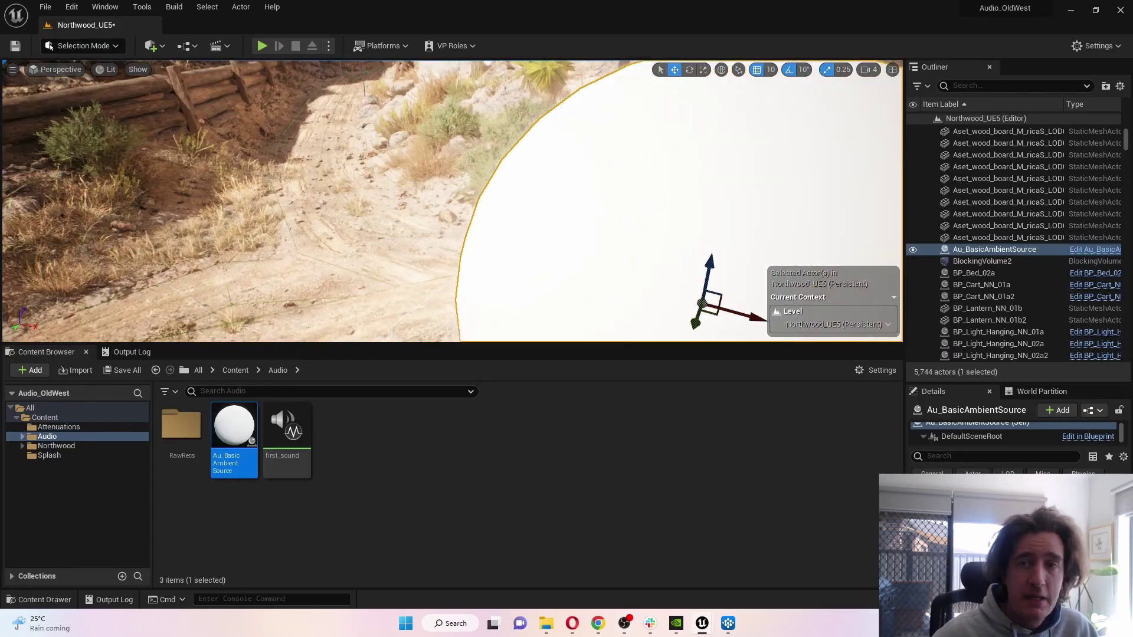
pyautogui.scroll(-10, 691, 211)
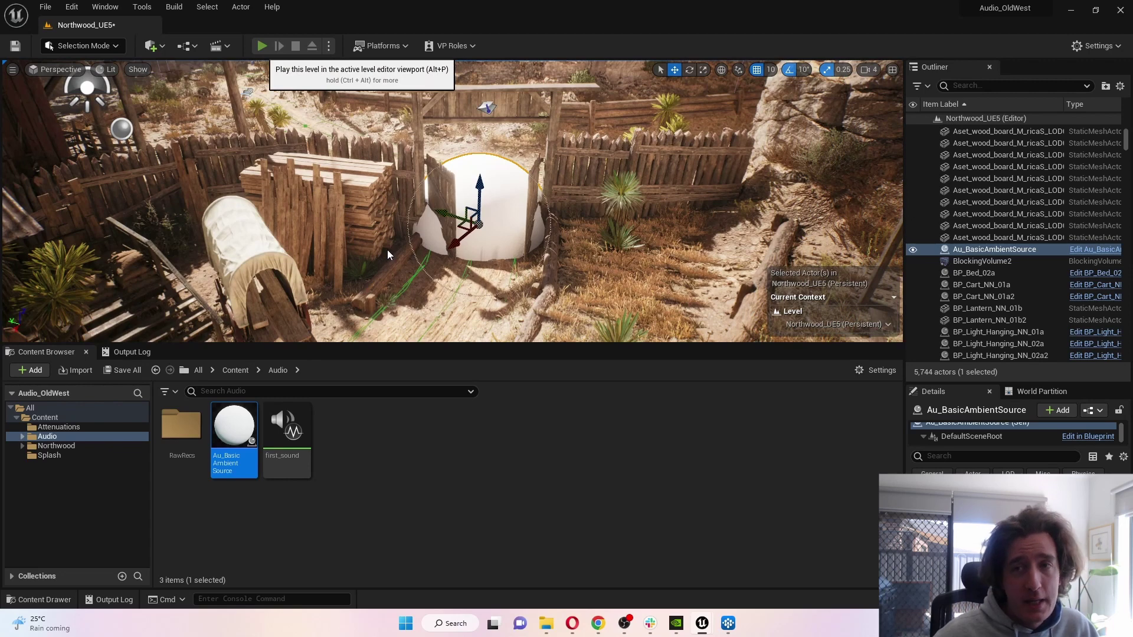
pyautogui.hotkey('alt', 'p')
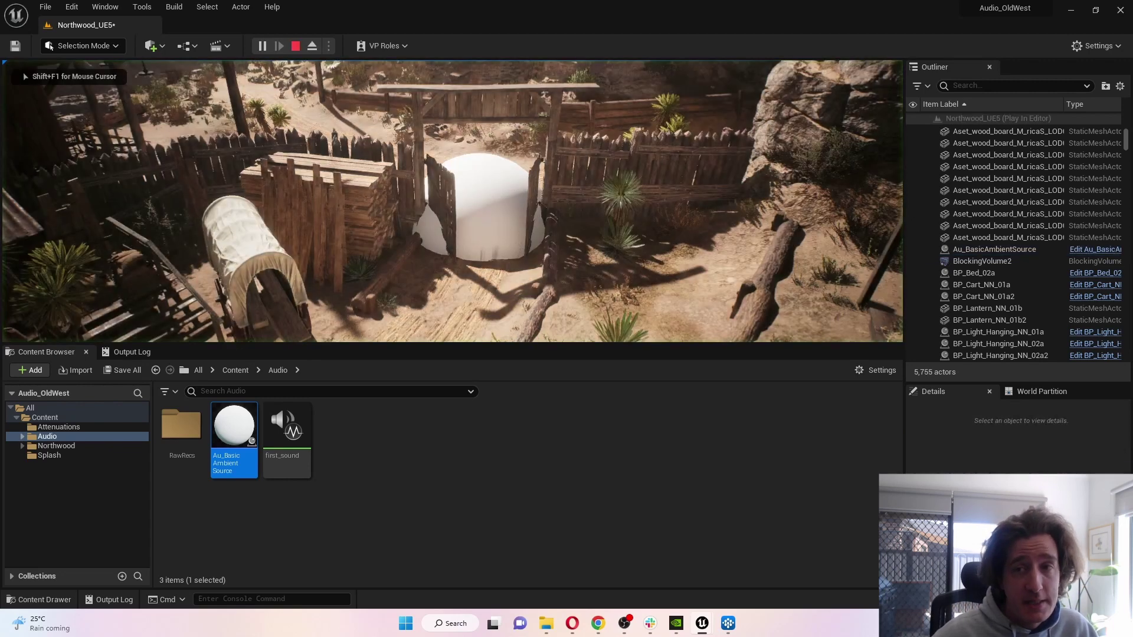
pyautogui.press('w')
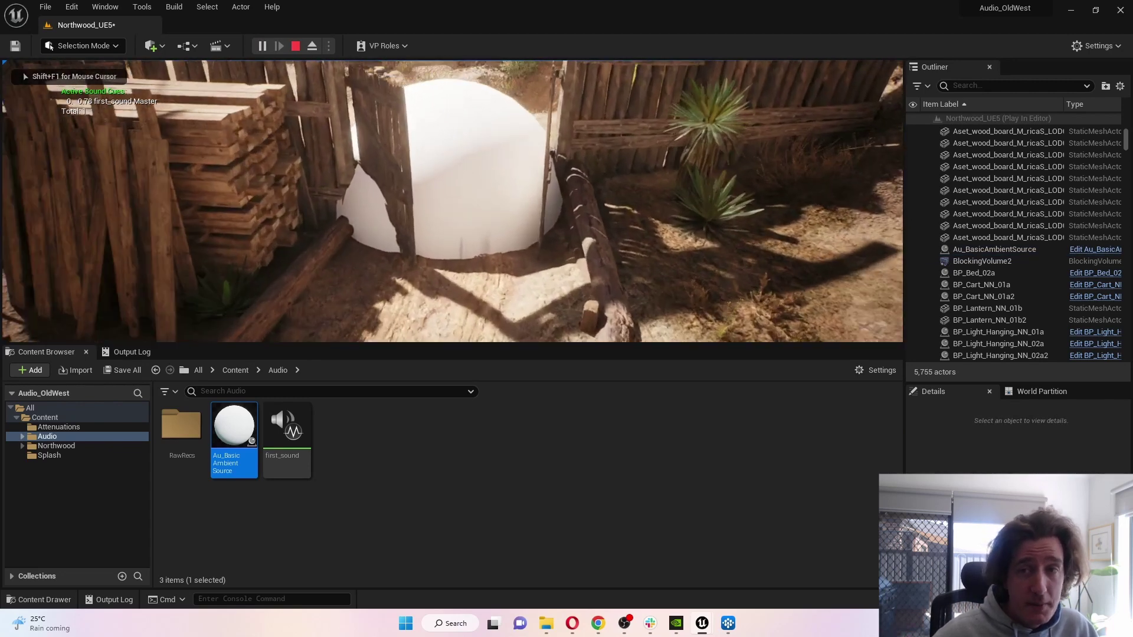
pyautogui.press('w')
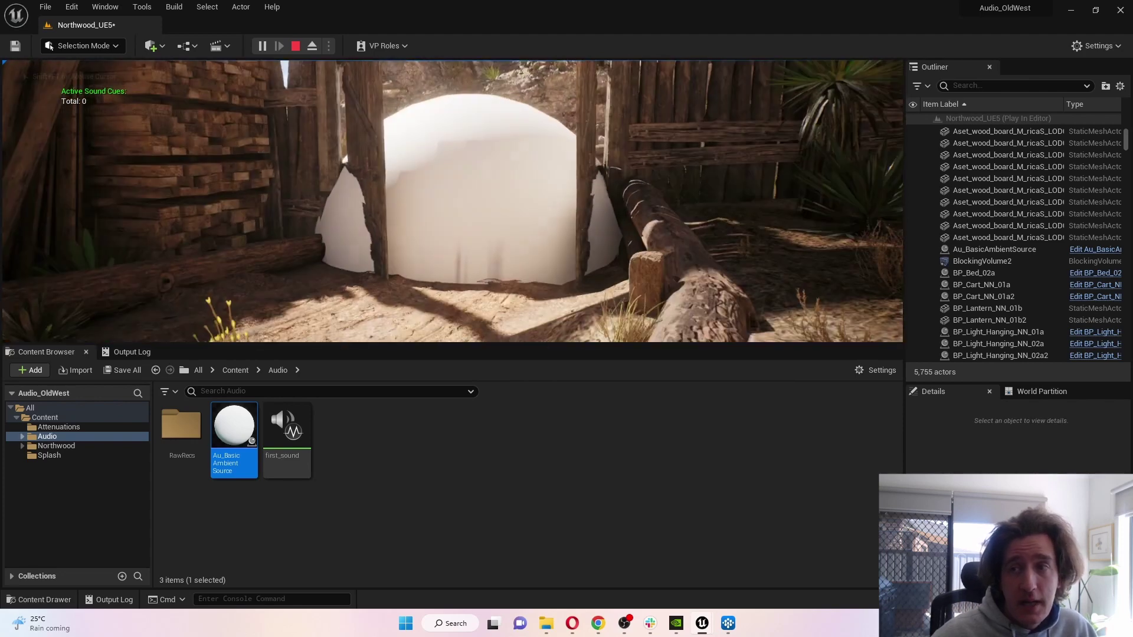
pyautogui.press('w')
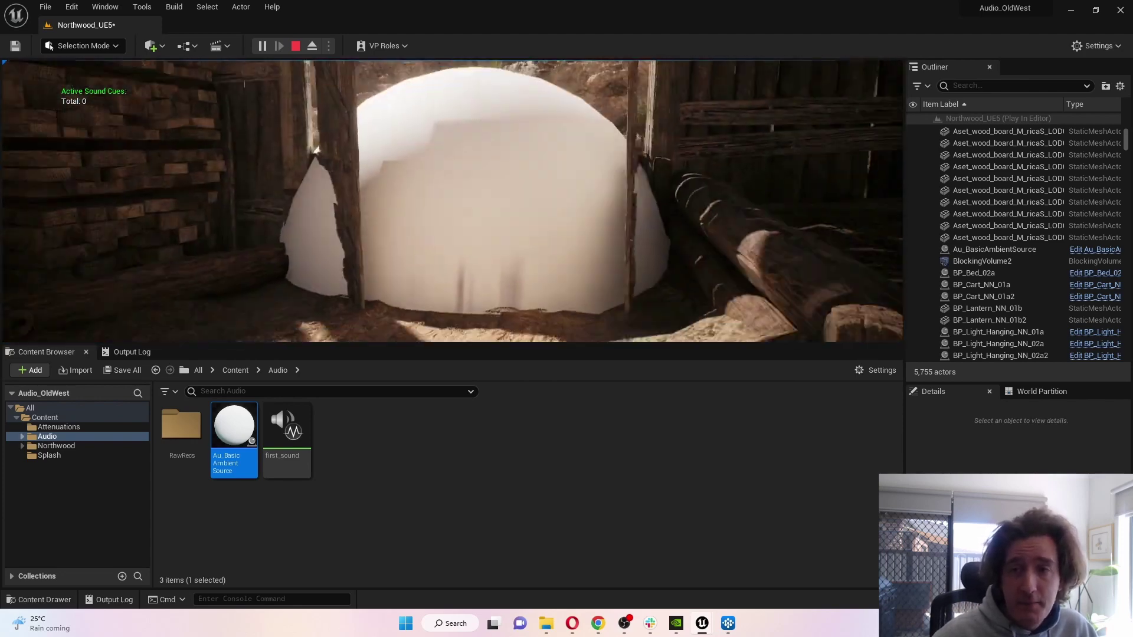
pyautogui.press('w')
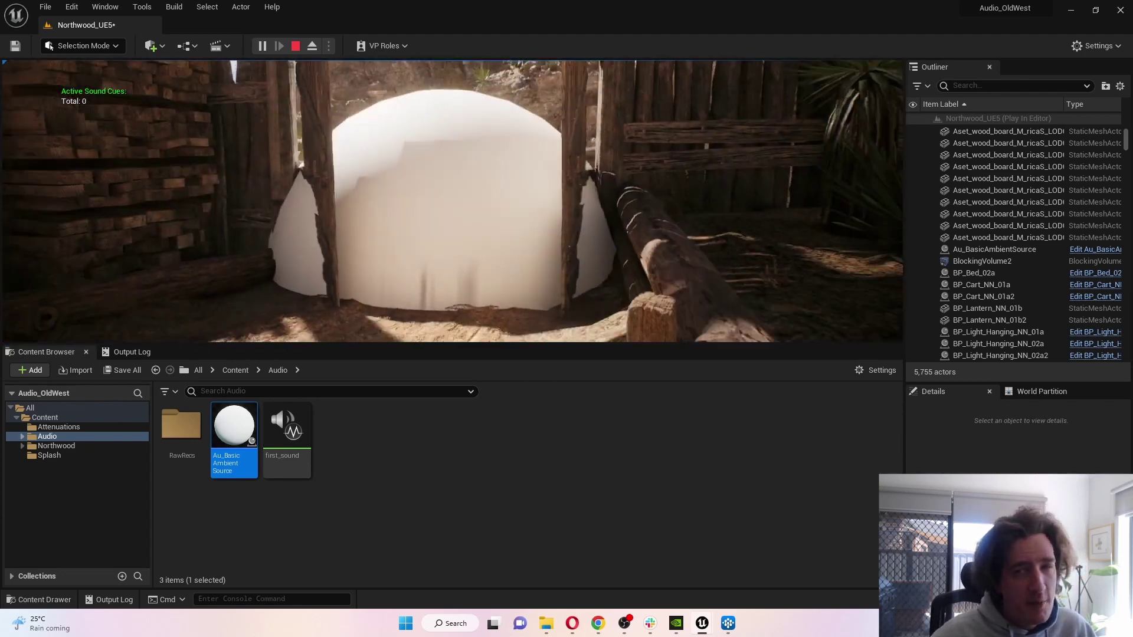
pyautogui.press('w')
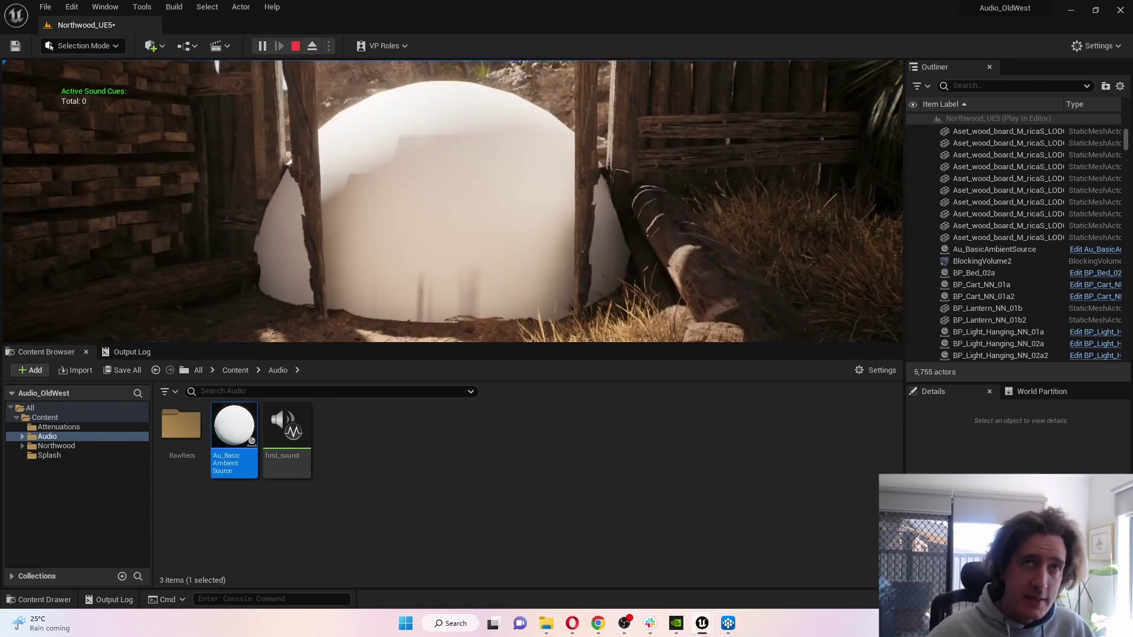
pyautogui.press('Escape')
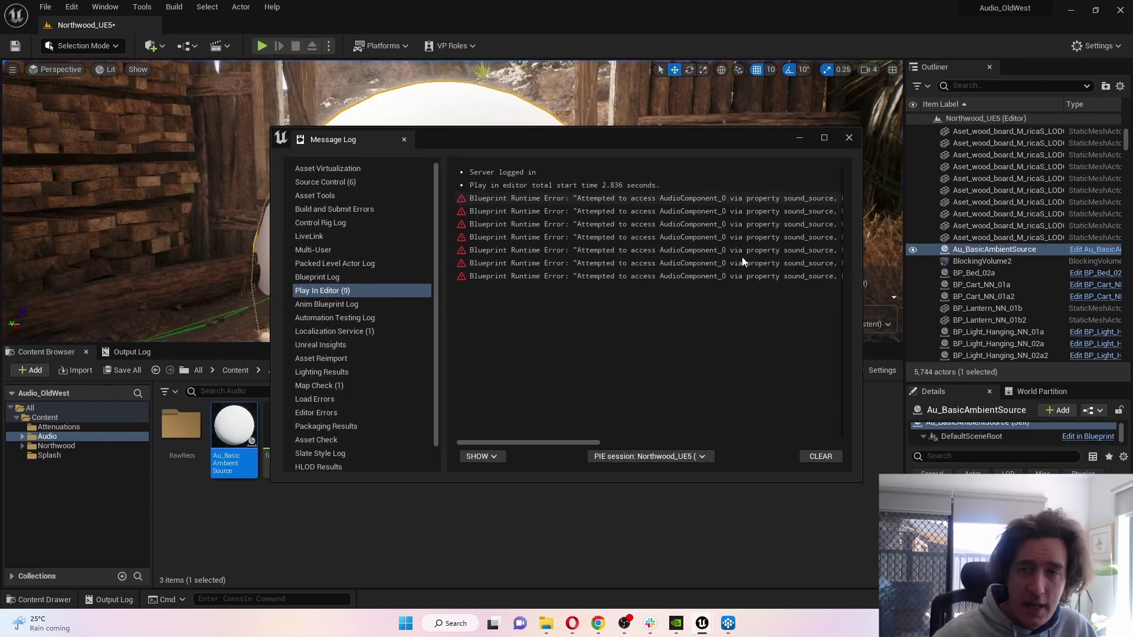
# - Widen the Message Log and open Au_BasicAmbientSource from its error link
pyautogui.moveTo(861, 256); pyautogui.dragTo(1100, 260)
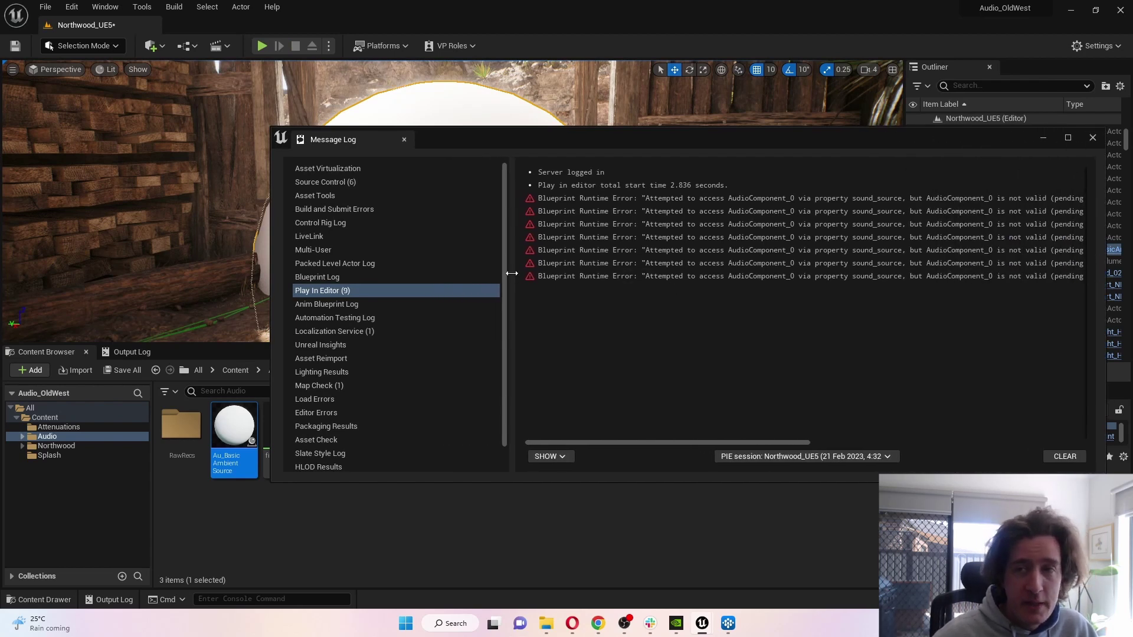
pyautogui.moveTo(510, 273); pyautogui.dragTo(355, 277)
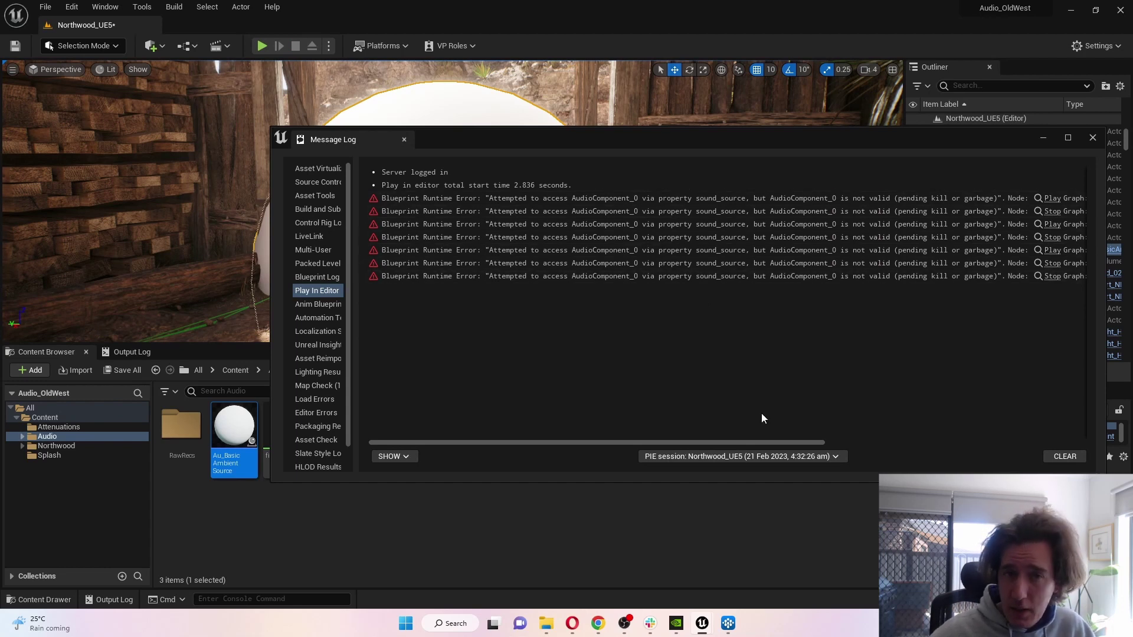
pyautogui.moveTo(736, 445); pyautogui.dragTo(1021, 430)
pyautogui.click(1001, 214)
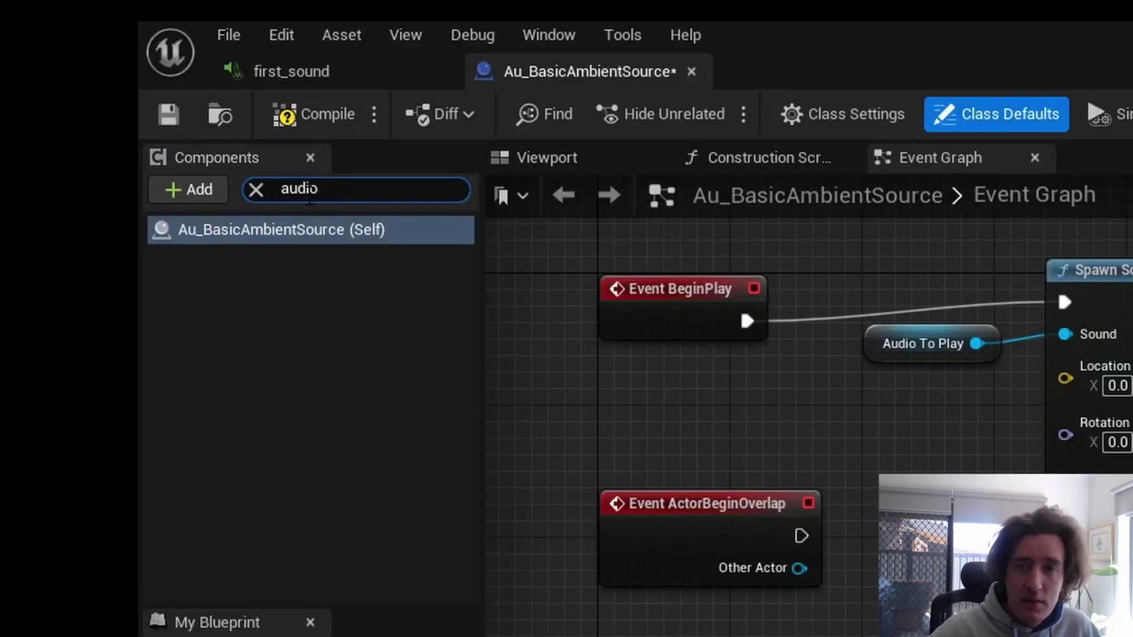
# - Add an Audio component to the Blueprint and name it Audio_Component
pyautogui.click(213, 197)
pyautogui.click(275, 317)
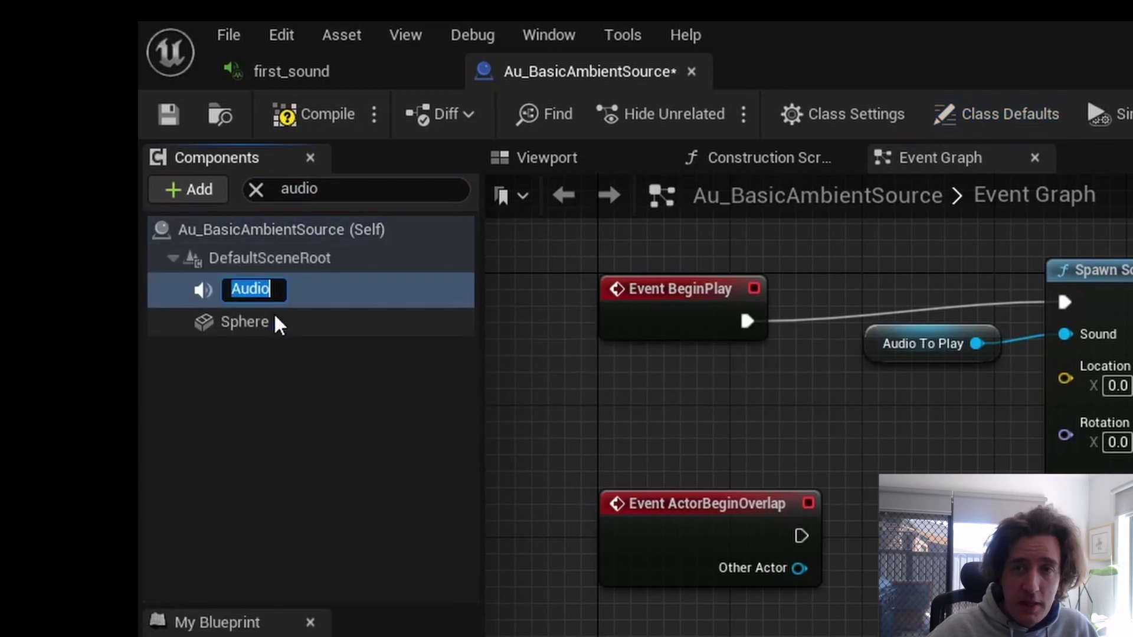
pyautogui.press('End')
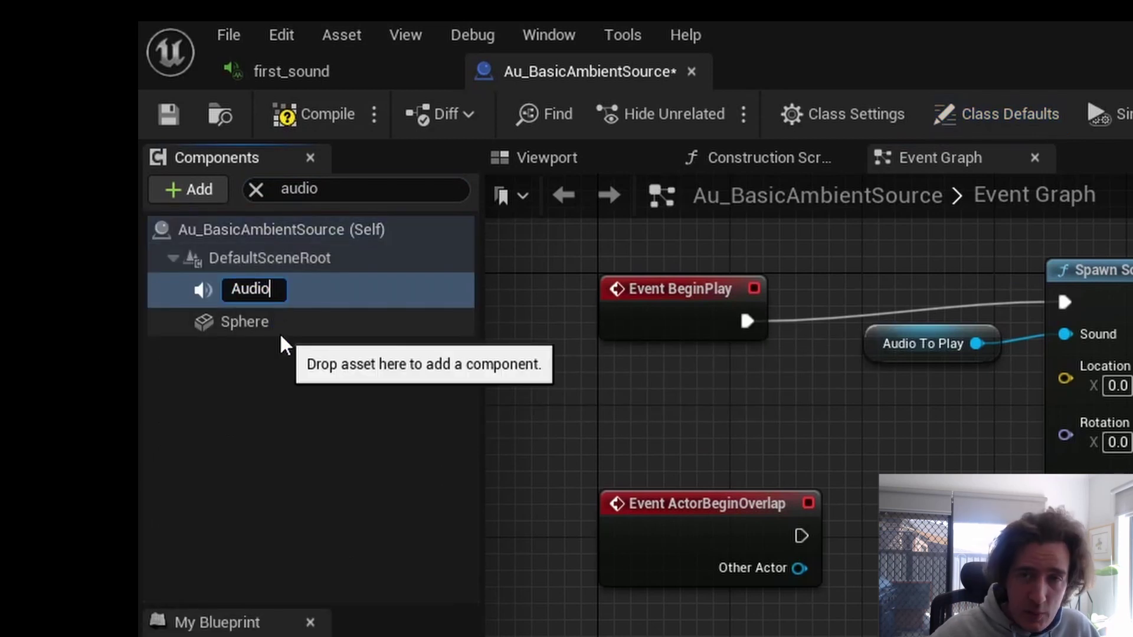
pyautogui.write('_Component')
pyautogui.press('Return')
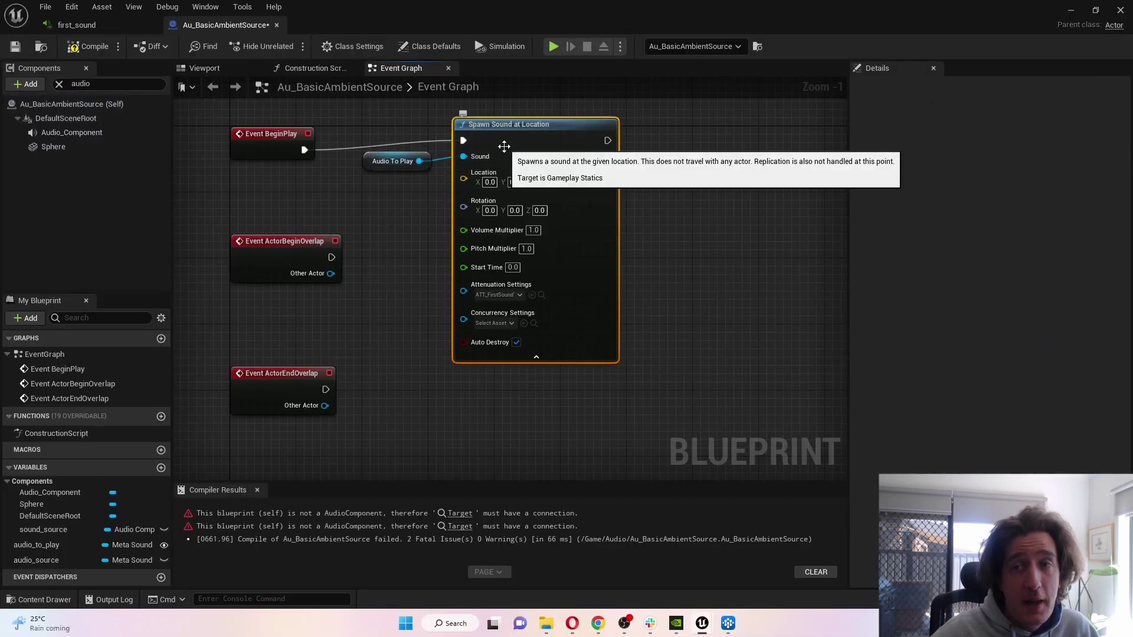
# - Delete the Spawn Sound at Location node and place an Audio_Component reference in the Event Graph
pyautogui.press('Delete')
pyautogui.click(72, 134)
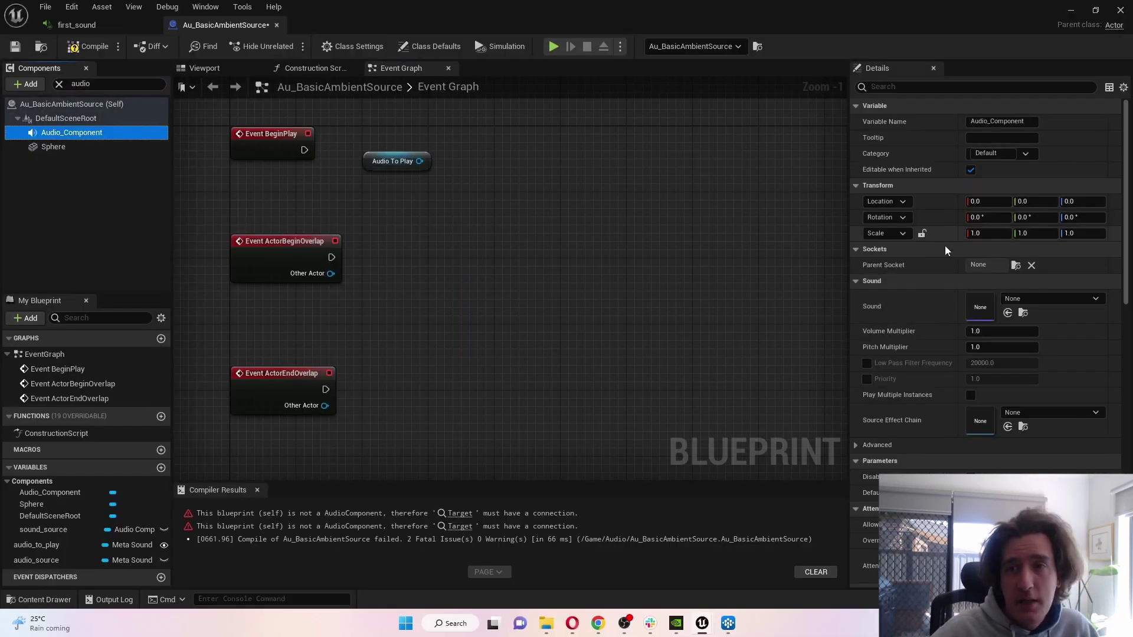
pyautogui.click(1033, 298)
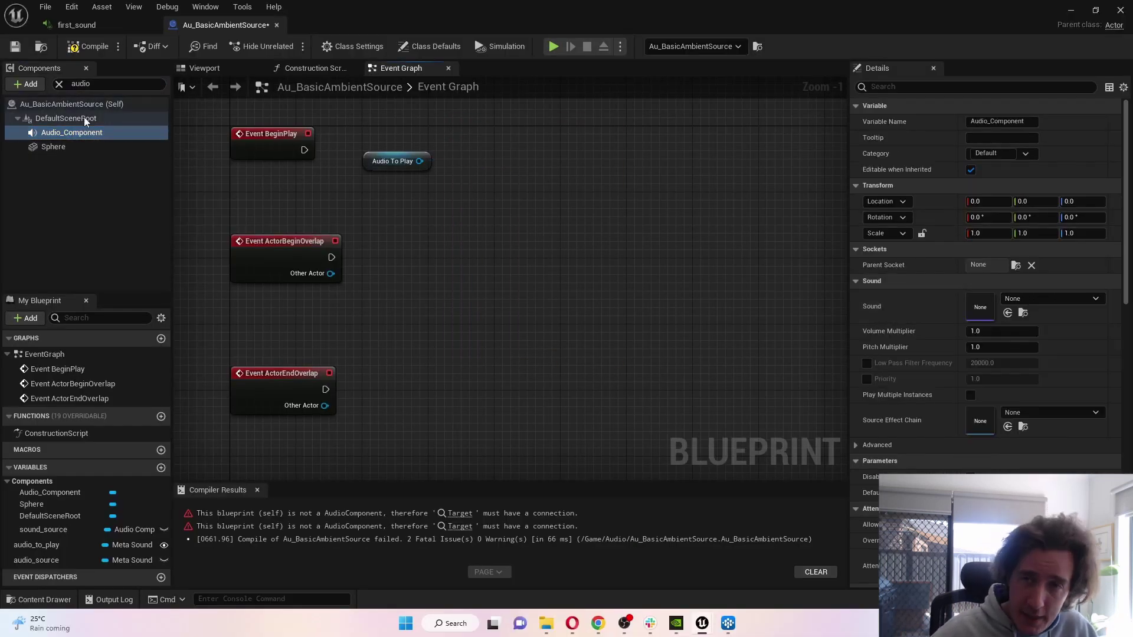
pyautogui.moveTo(81, 130); pyautogui.dragTo(529, 175)
# - Add a Set Sound node fed by Audio To Play, triggered from Event BeginPlay
pyautogui.write('set sound')
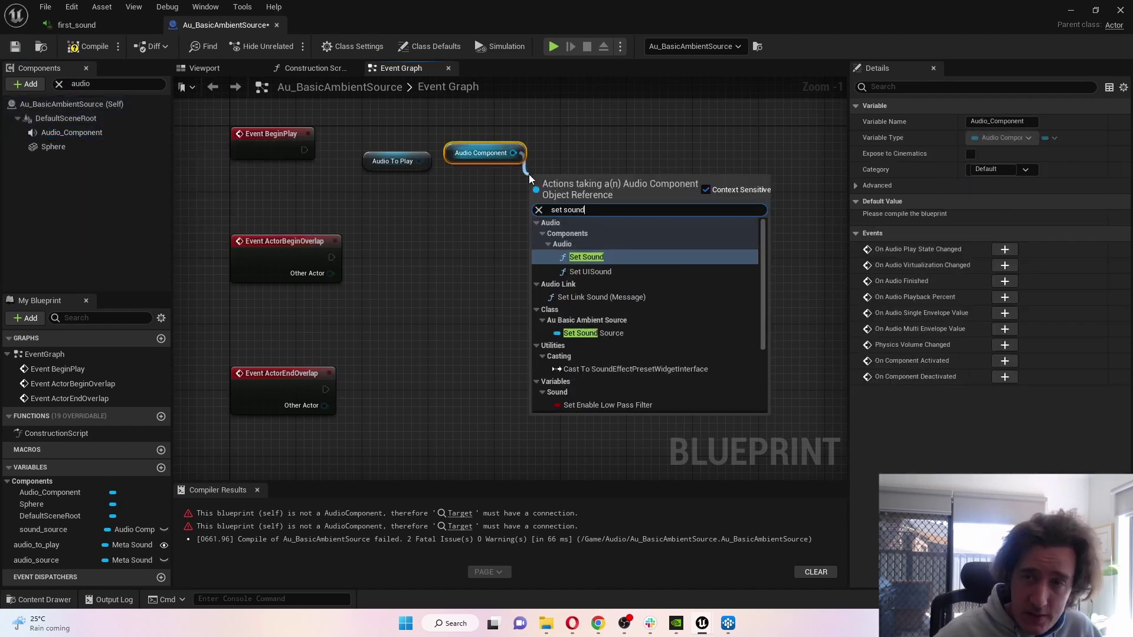
pyautogui.press('Return')
pyautogui.moveTo(419, 161); pyautogui.dragTo(539, 237)
pyautogui.moveTo(560, 186); pyautogui.dragTo(569, 128)
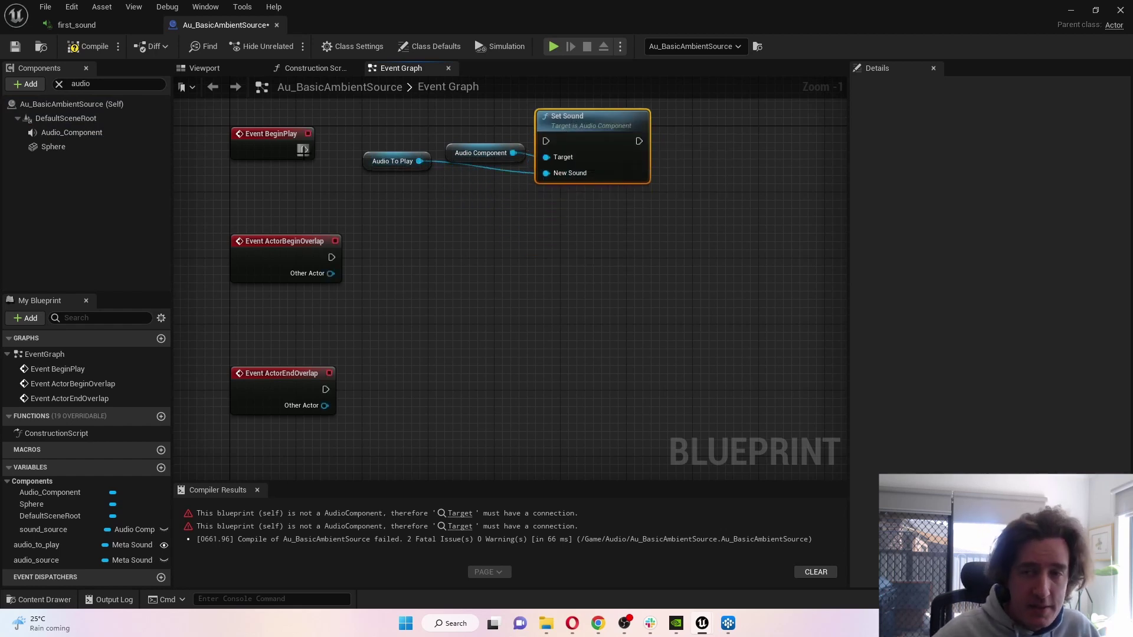
pyautogui.moveTo(304, 150); pyautogui.dragTo(546, 141)
pyautogui.moveTo(429, 163); pyautogui.dragTo(497, 196)
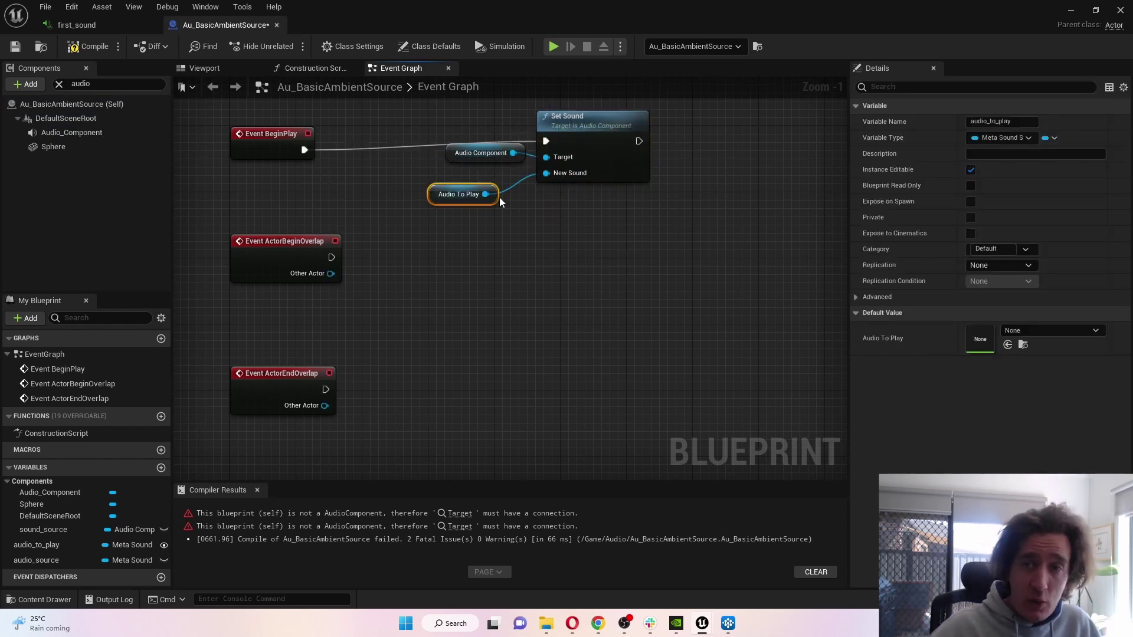
pyautogui.moveTo(519, 148); pyautogui.dragTo(500, 161)
pyautogui.moveTo(592, 124); pyautogui.dragTo(593, 132)
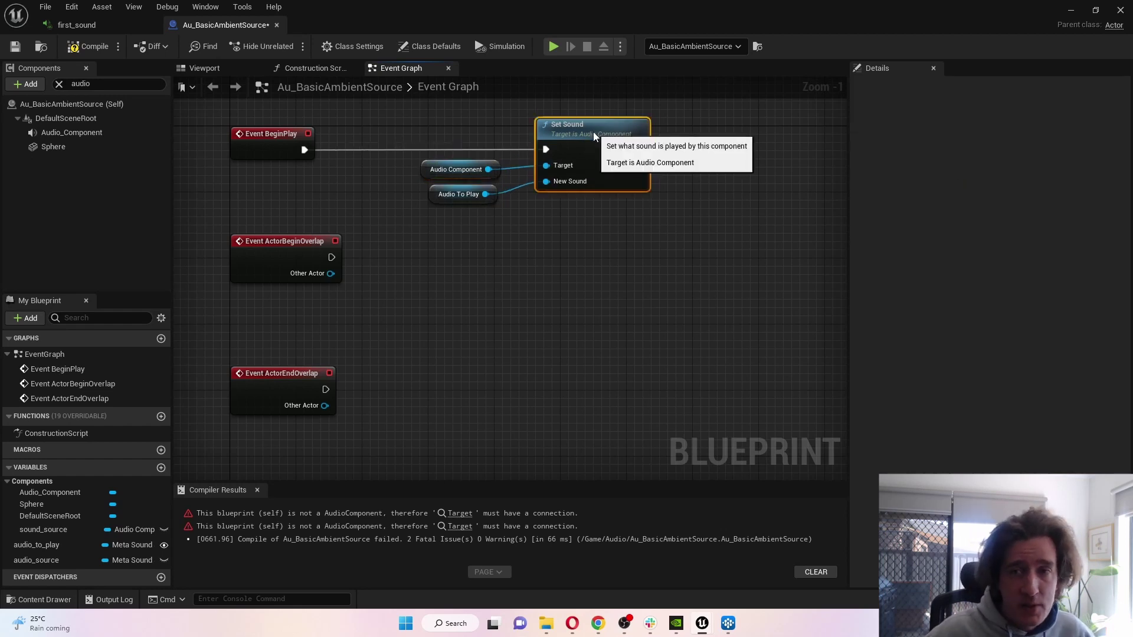
pyautogui.click(543, 242)
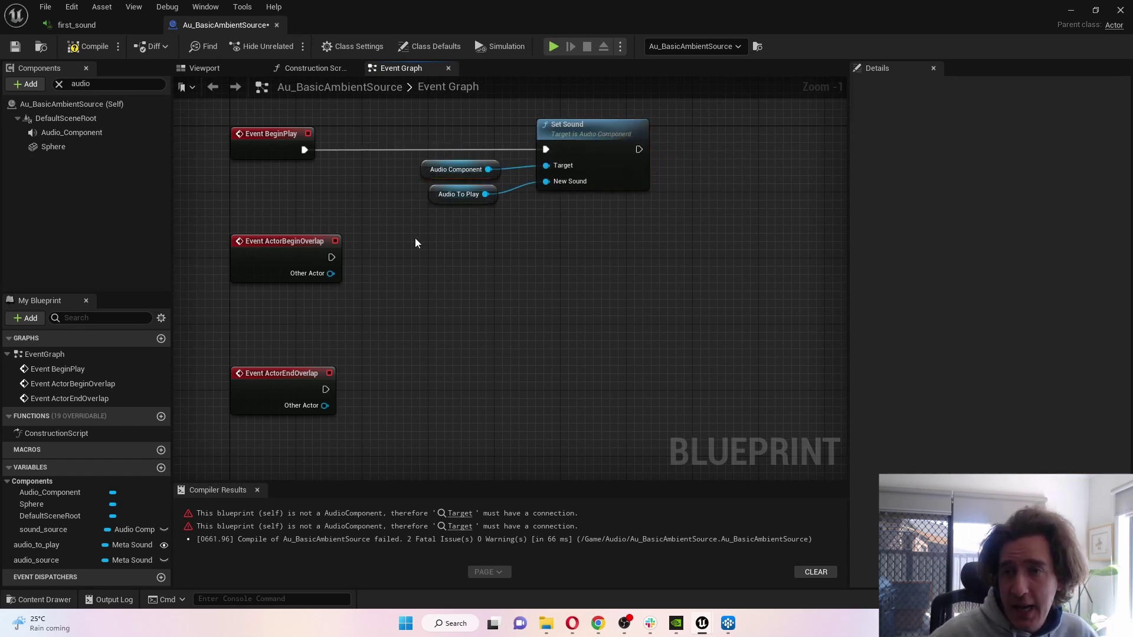
# - Add a Play node for Audio_Component triggered by the begin overlap event
pyautogui.click(452, 169)
pyautogui.moveTo(489, 169); pyautogui.dragTo(476, 300)
pyautogui.write('play')
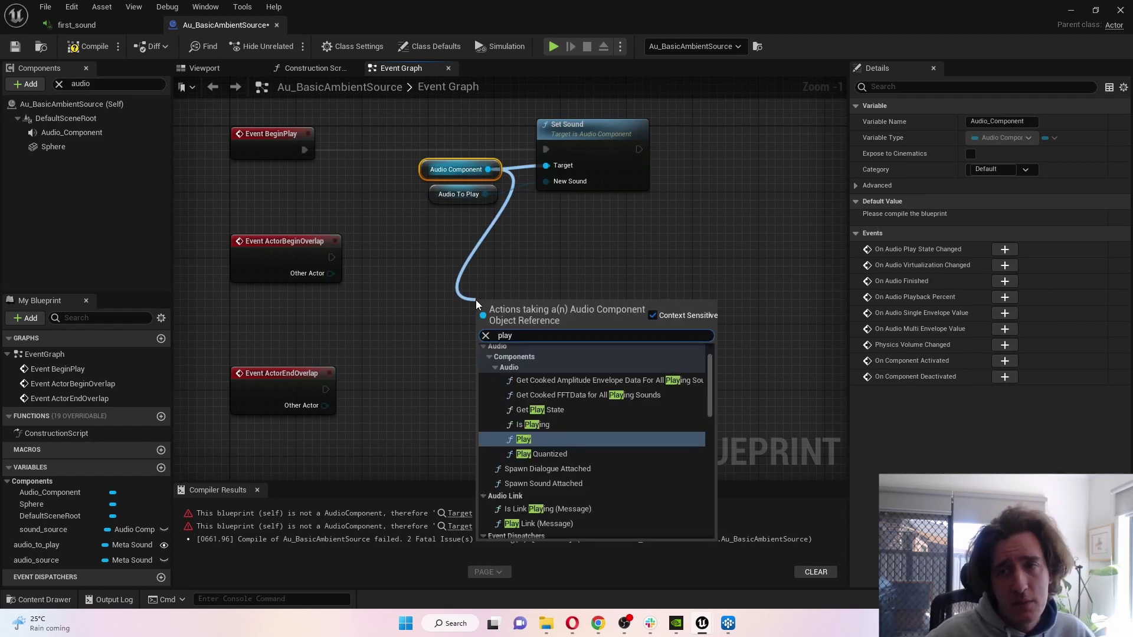
pyautogui.press('Return')
pyautogui.moveTo(515, 273); pyautogui.dragTo(514, 242)
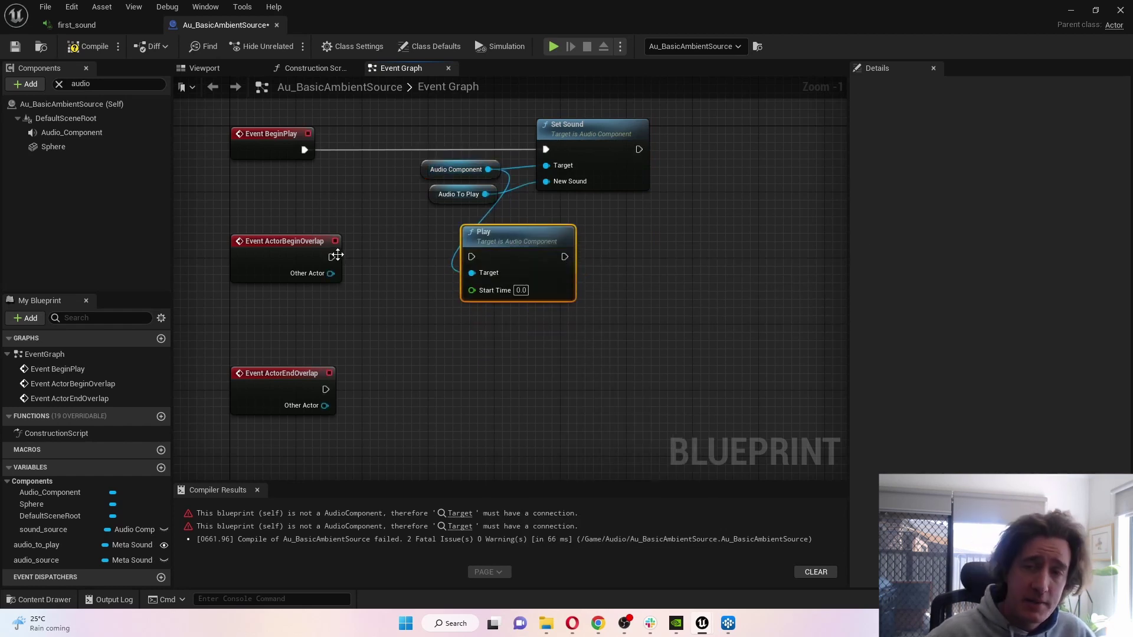
pyautogui.moveTo(331, 257); pyautogui.dragTo(472, 256)
# - Add a Stop node for Audio_Component triggered by the end overlap event
pyautogui.moveTo(492, 170); pyautogui.dragTo(455, 394)
pyautogui.write('stop')
pyautogui.press('Return')
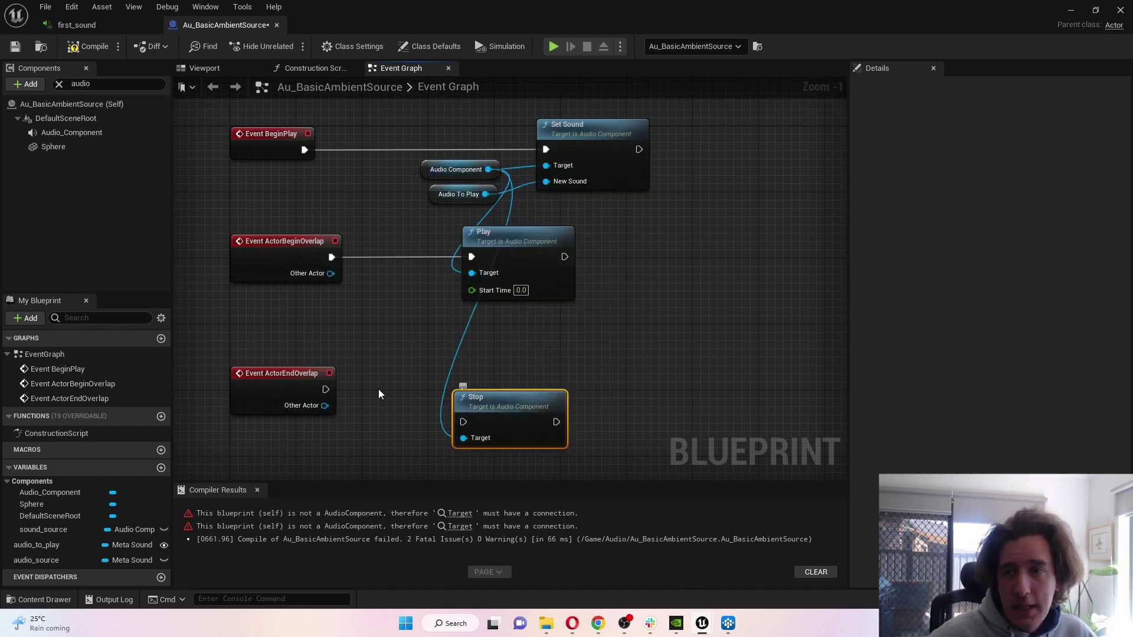
pyautogui.moveTo(325, 390); pyautogui.dragTo(520, 366)
pyautogui.click(569, 347)
# - Save and compile the Blueprint, then minimise its editor
pyautogui.hotkey('ctrl', 's')
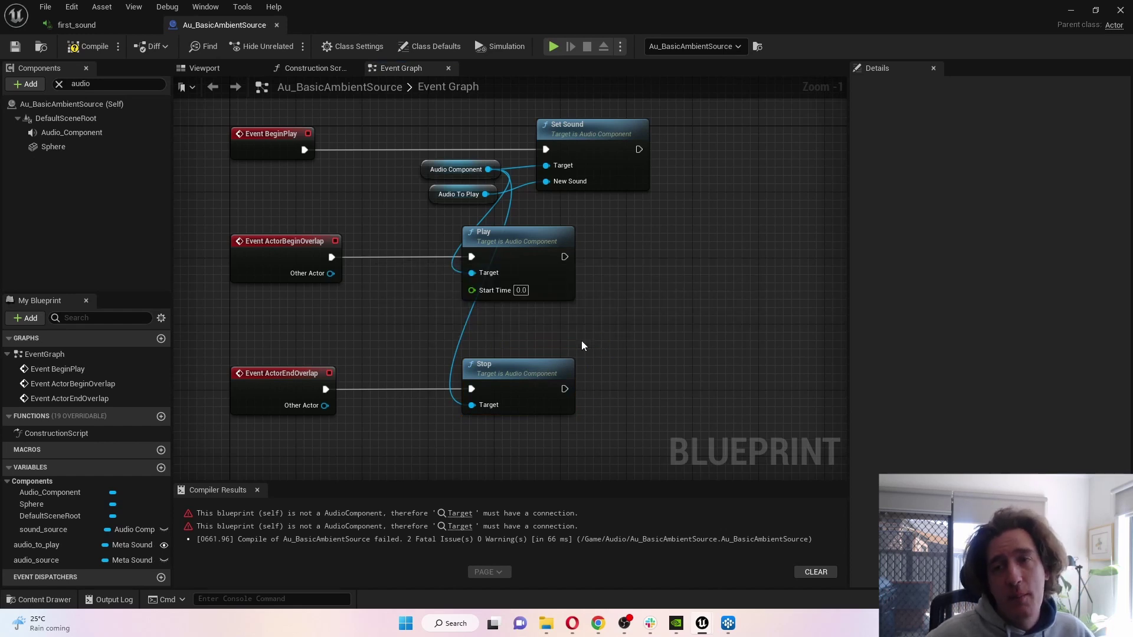
pyautogui.click(87, 46)
pyautogui.click(1070, 11)
# - Close the Message Log and play-test, walking in and out of the trigger sphere through the doorway
pyautogui.click(1092, 137)
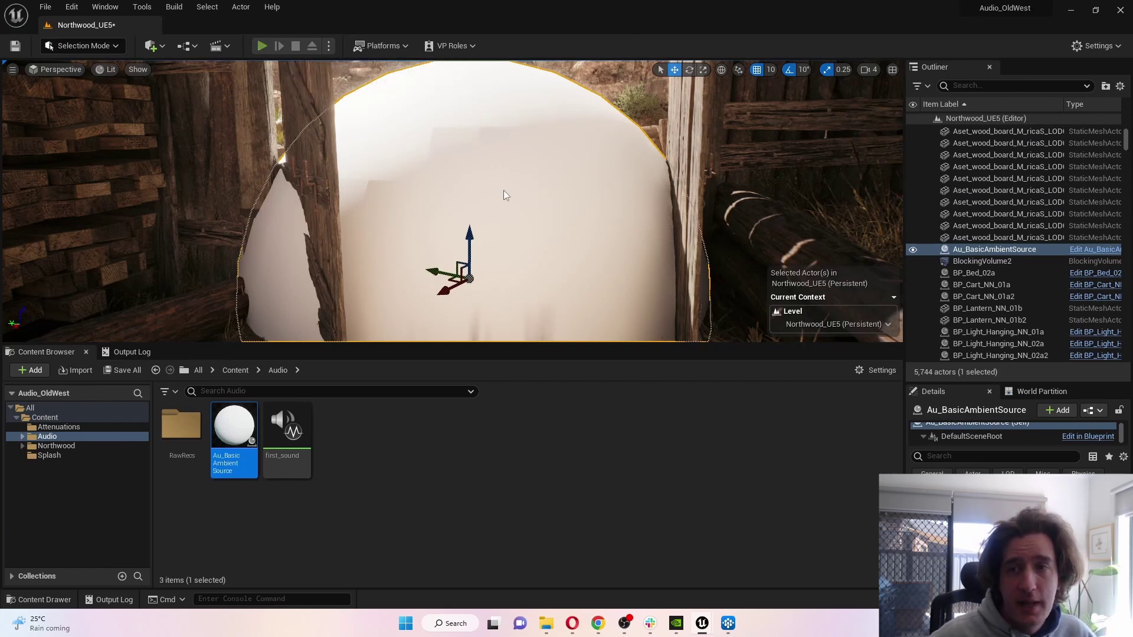
pyautogui.hotkey('alt', 'p')
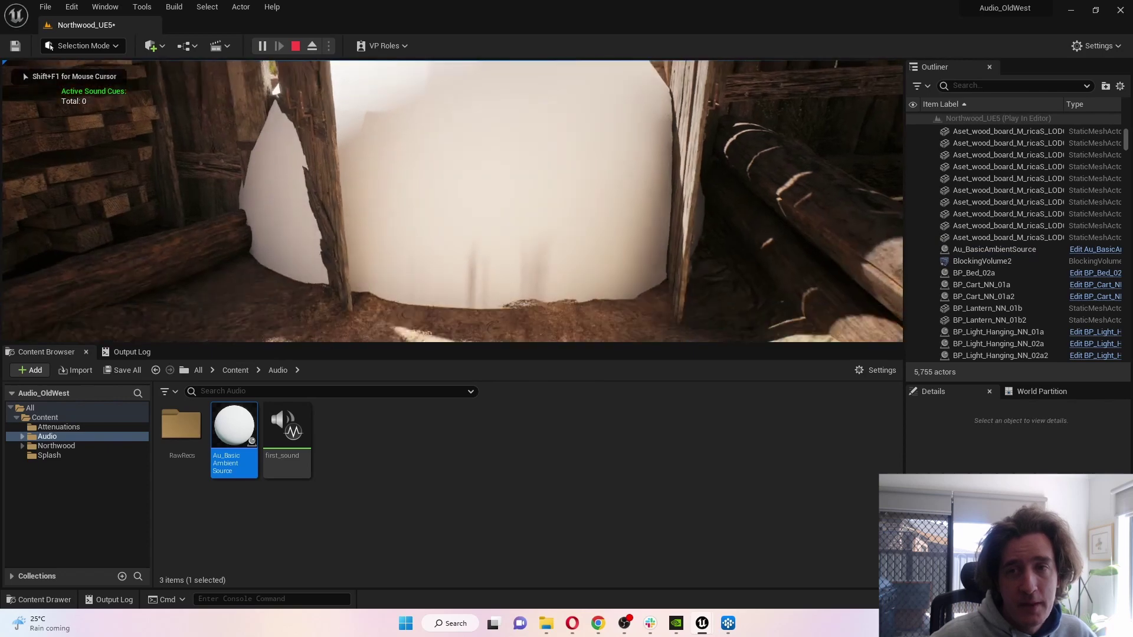
pyautogui.press('w')
pyautogui.press('w')
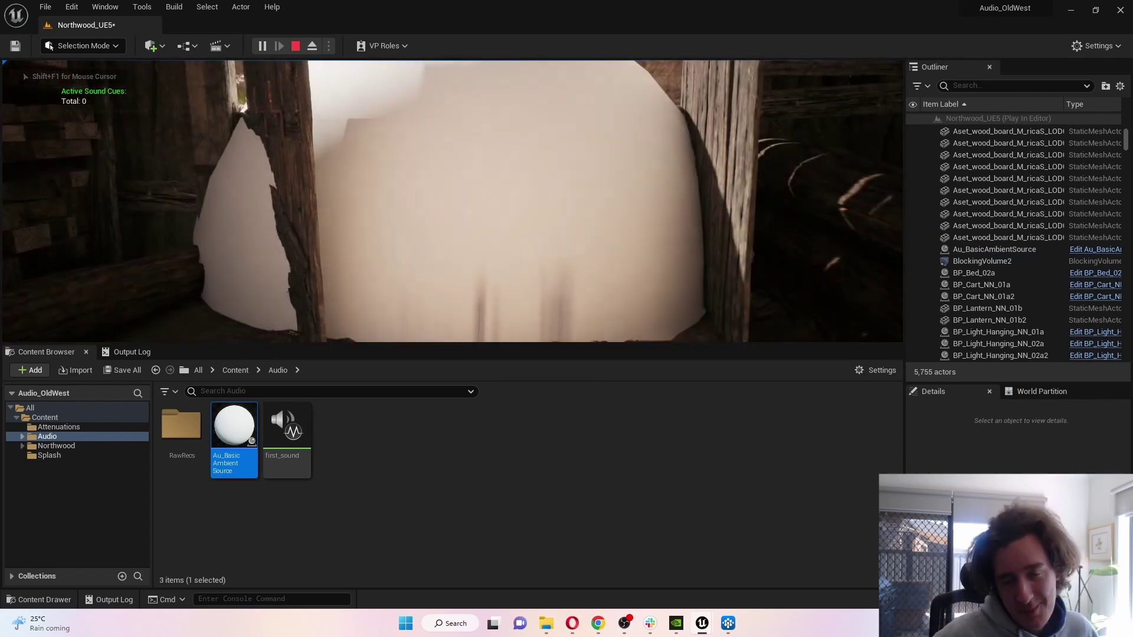
pyautogui.press('w')
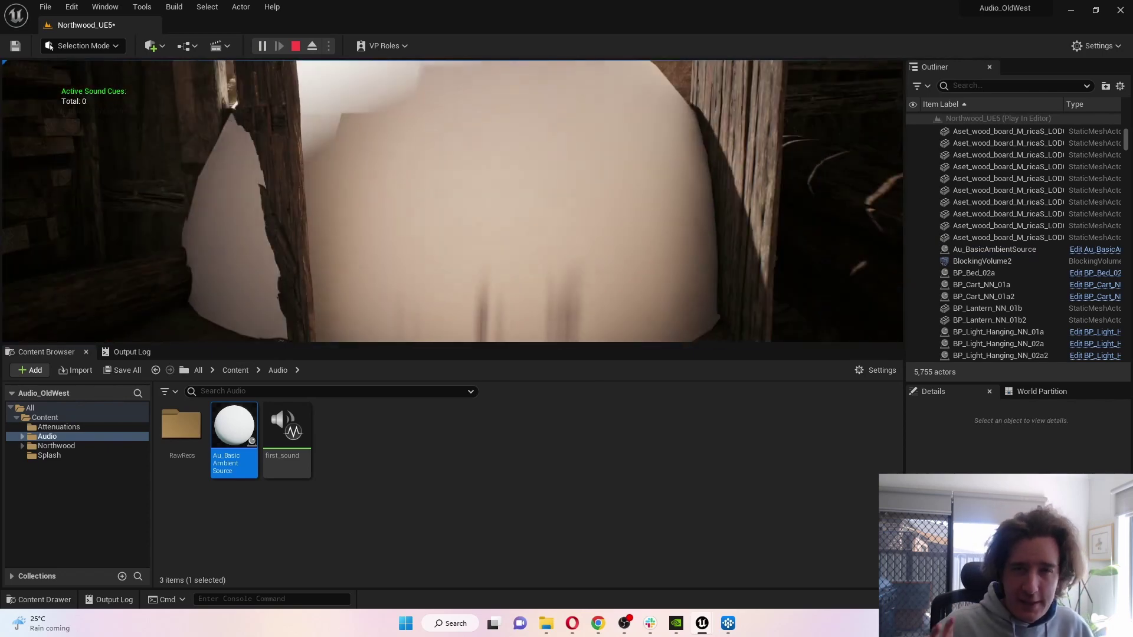
pyautogui.press('w')
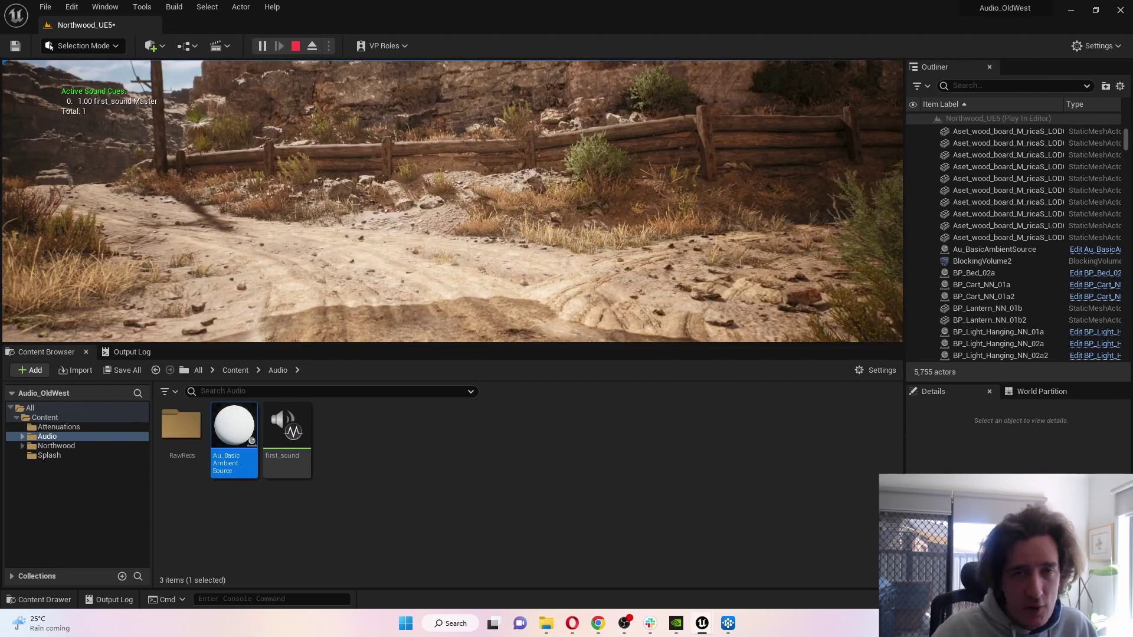
pyautogui.press('w')
pyautogui.press('w')
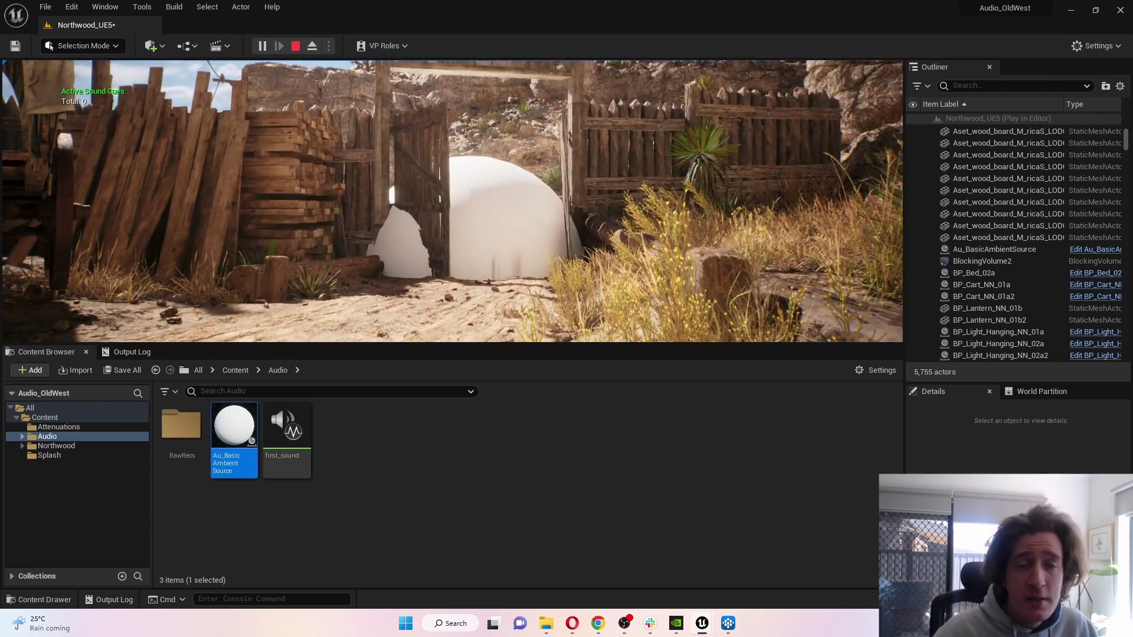
# - Restart play and fly down the town street past the church and lumber building
pyautogui.press('Escape')
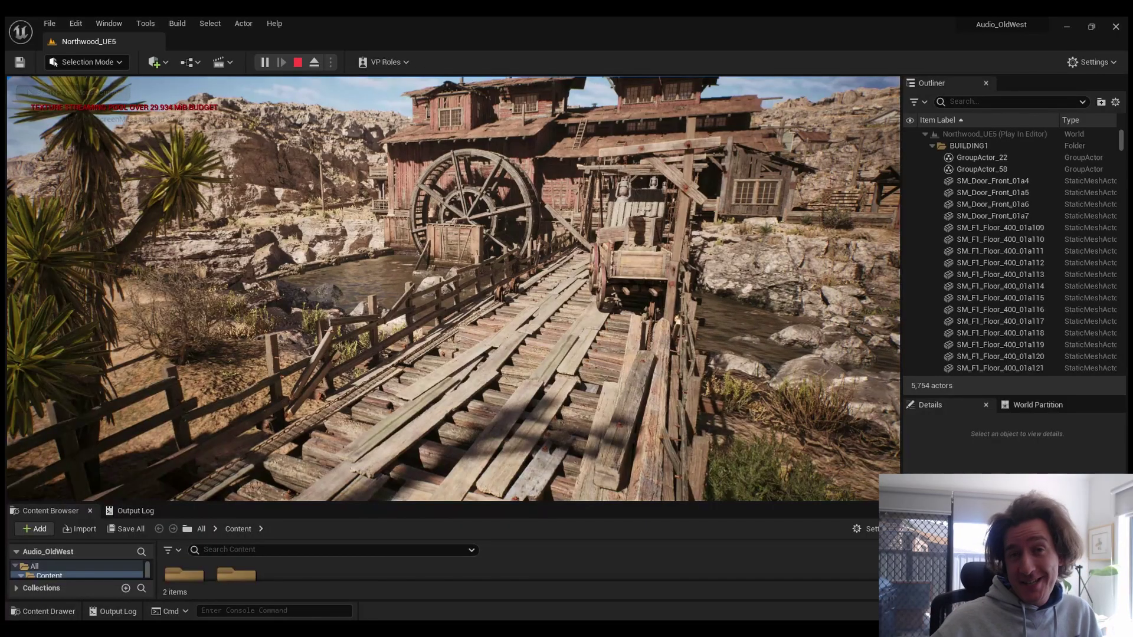
pyautogui.press('s')
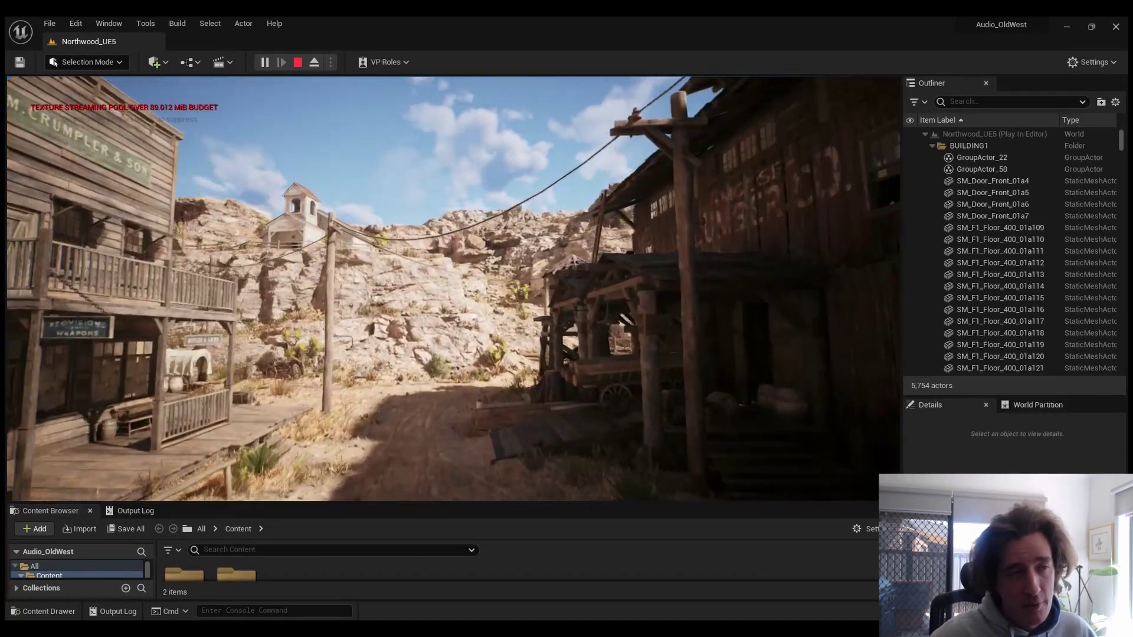
pyautogui.press('w')
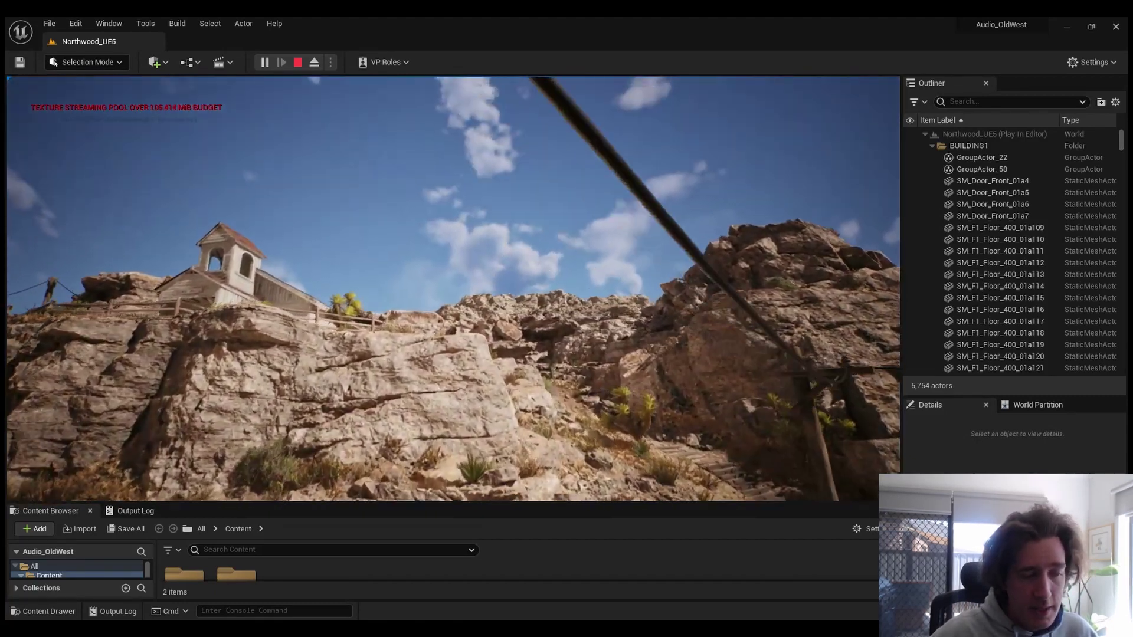
pyautogui.press('w')
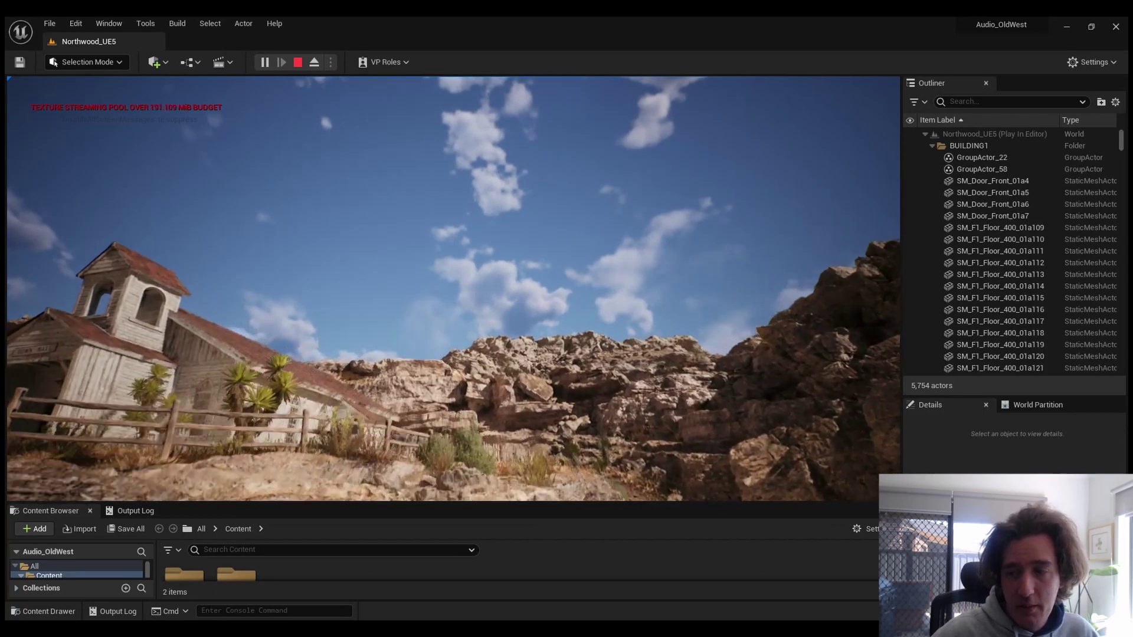
pyautogui.press('w')
pyautogui.press('w')
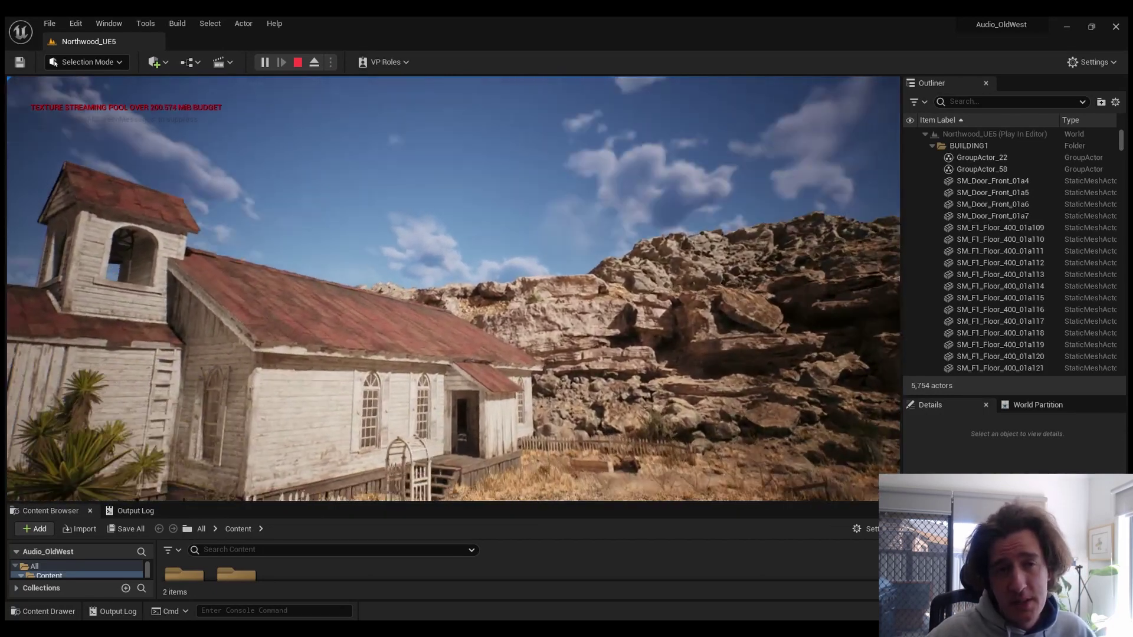
pyautogui.press('w')
pyautogui.press('w')
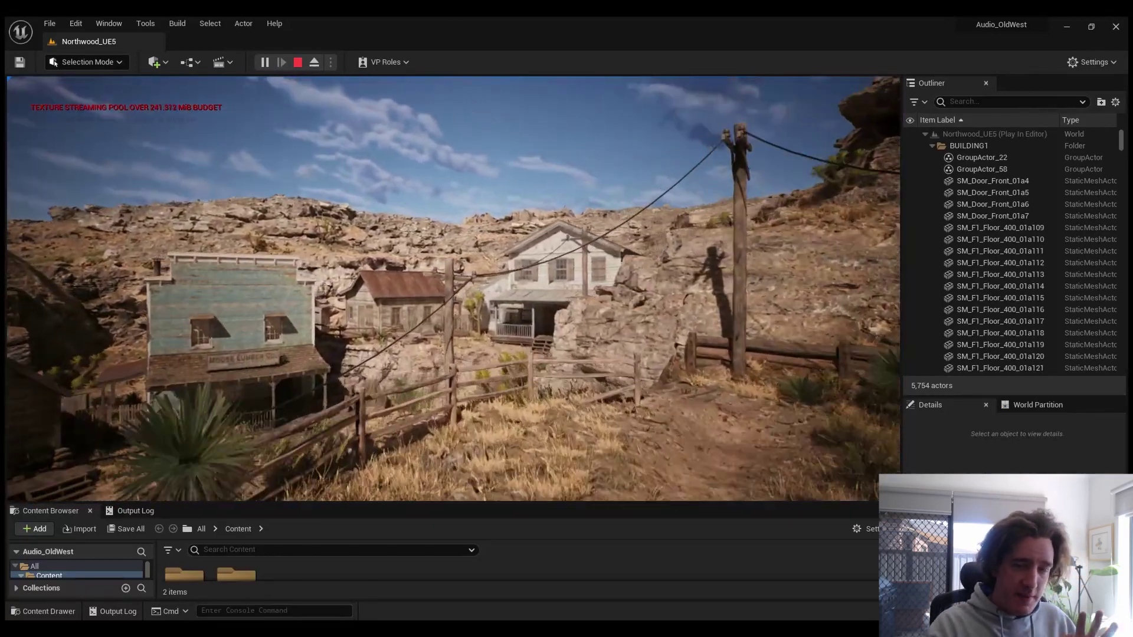
pyautogui.press('w')
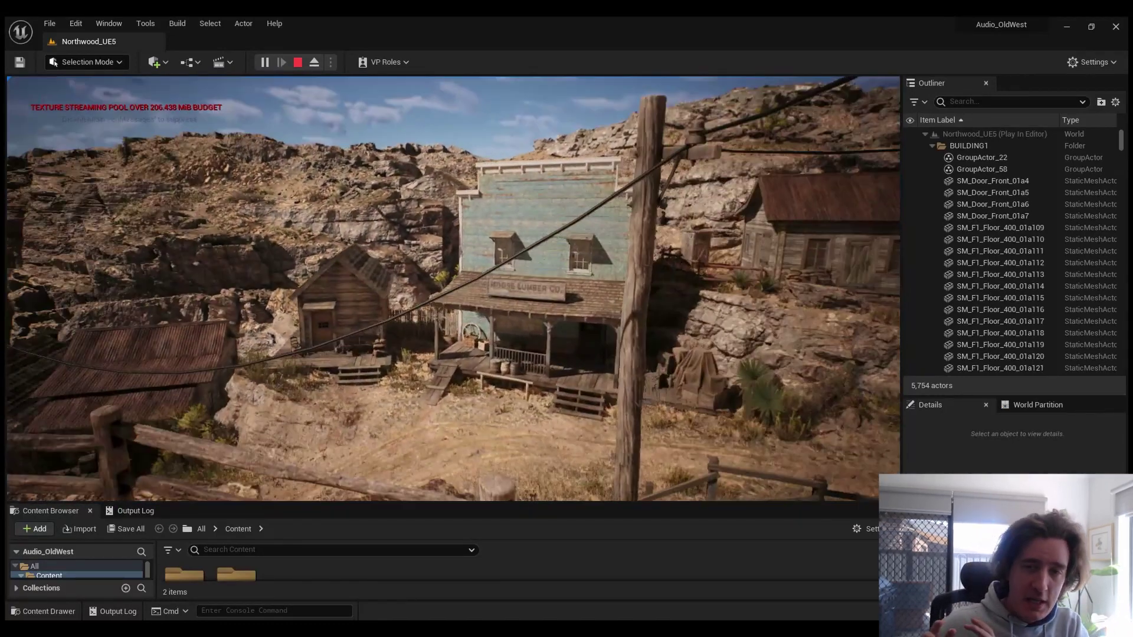
pyautogui.press('w')
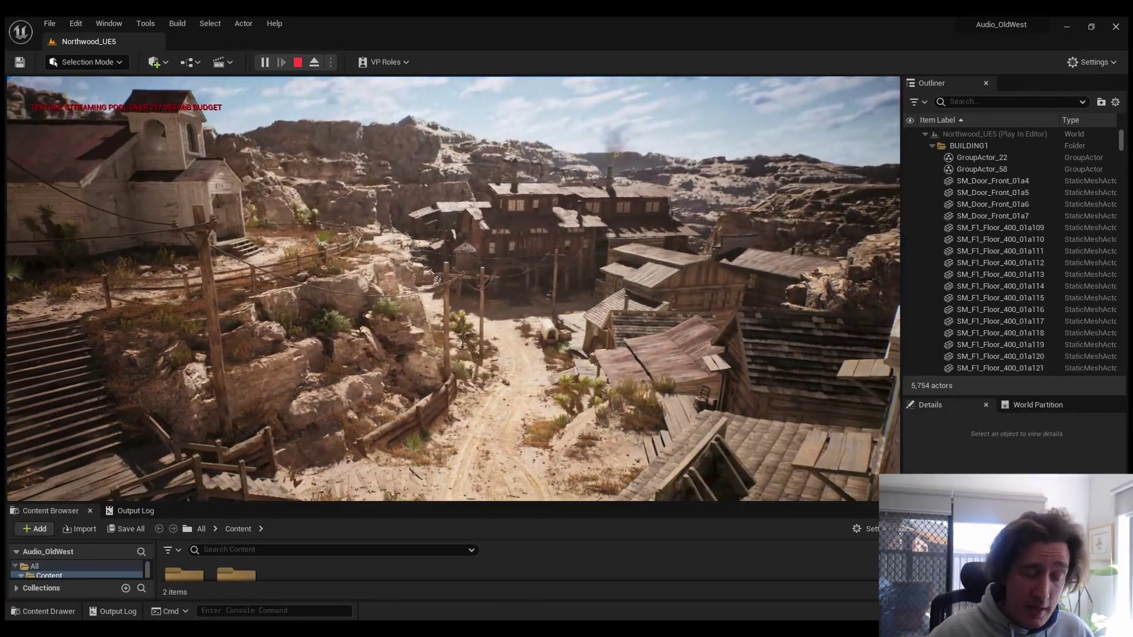
pyautogui.press('d')
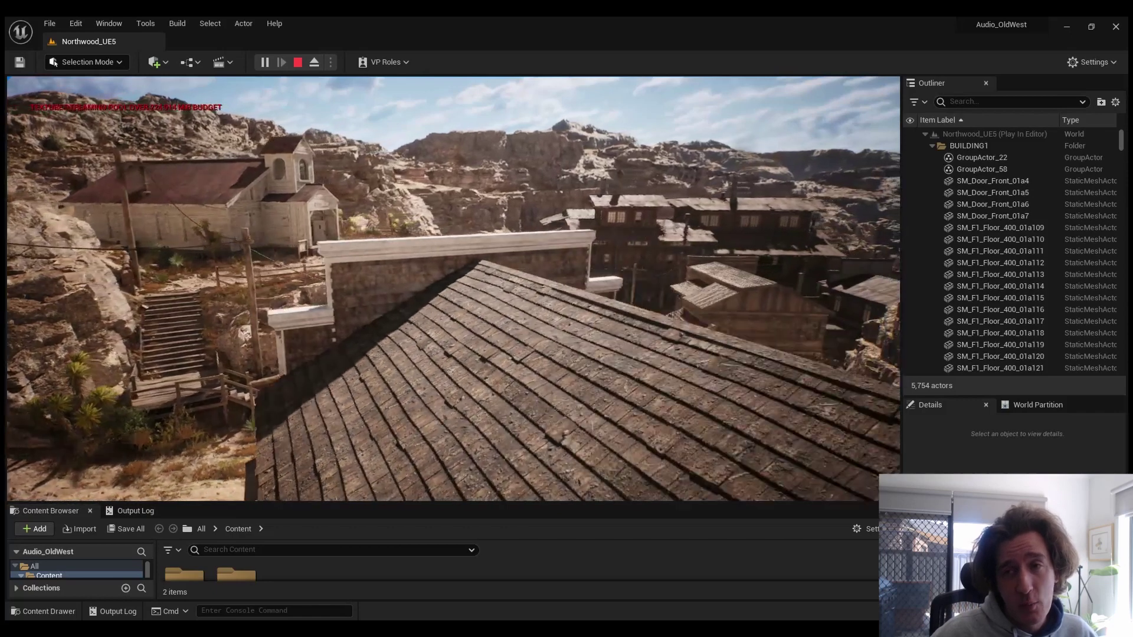